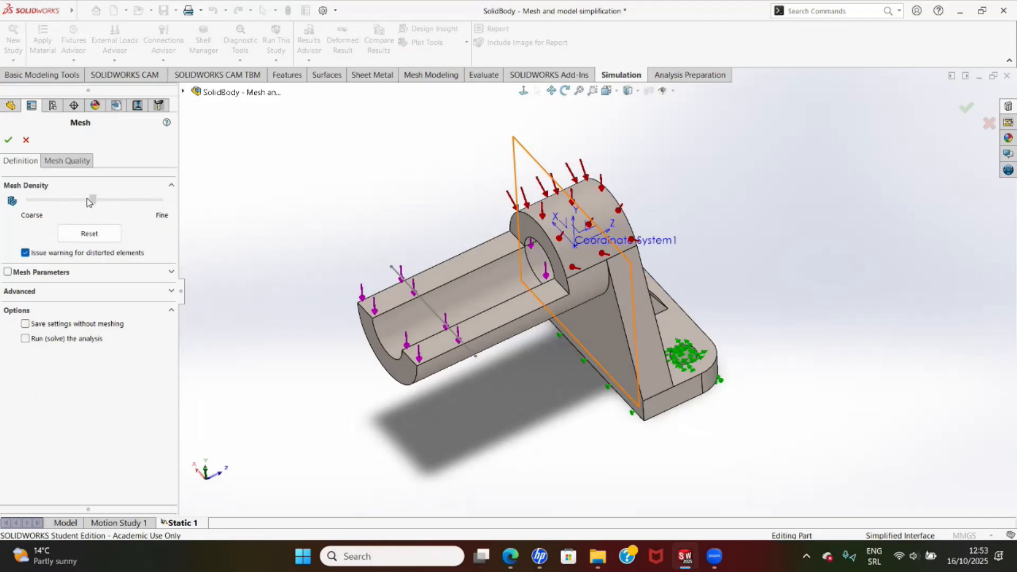
- Create a standard mesh in millimetres with the mesh parameters enabled and the mesh density reset to its default
click(7, 273)
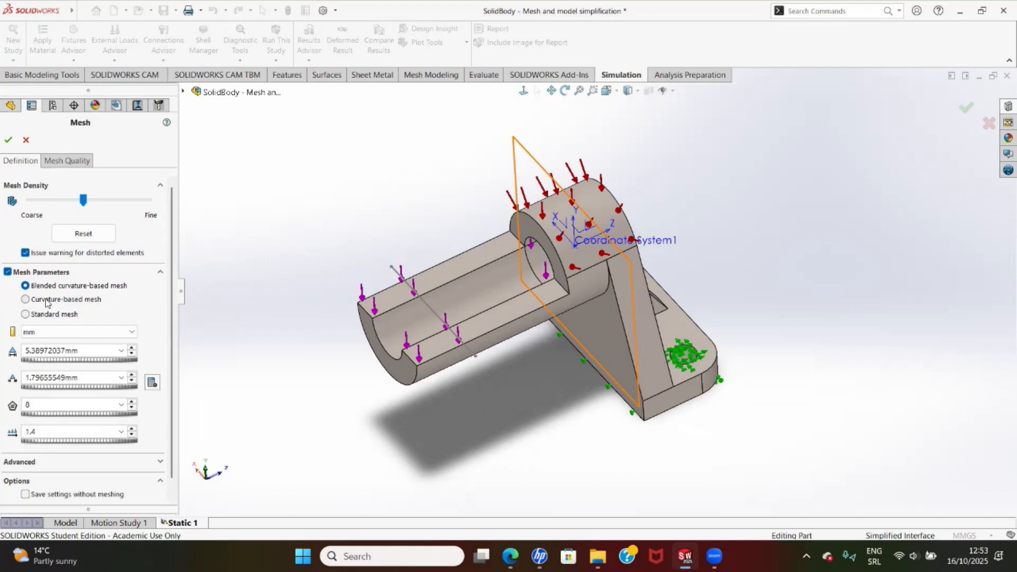
click(34, 315)
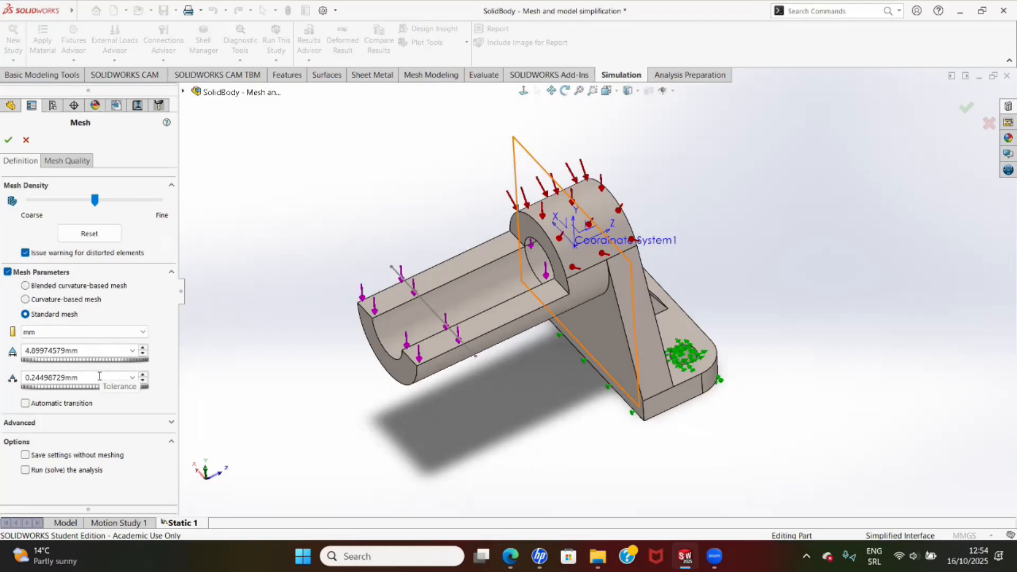
drag(95, 200, 150, 203)
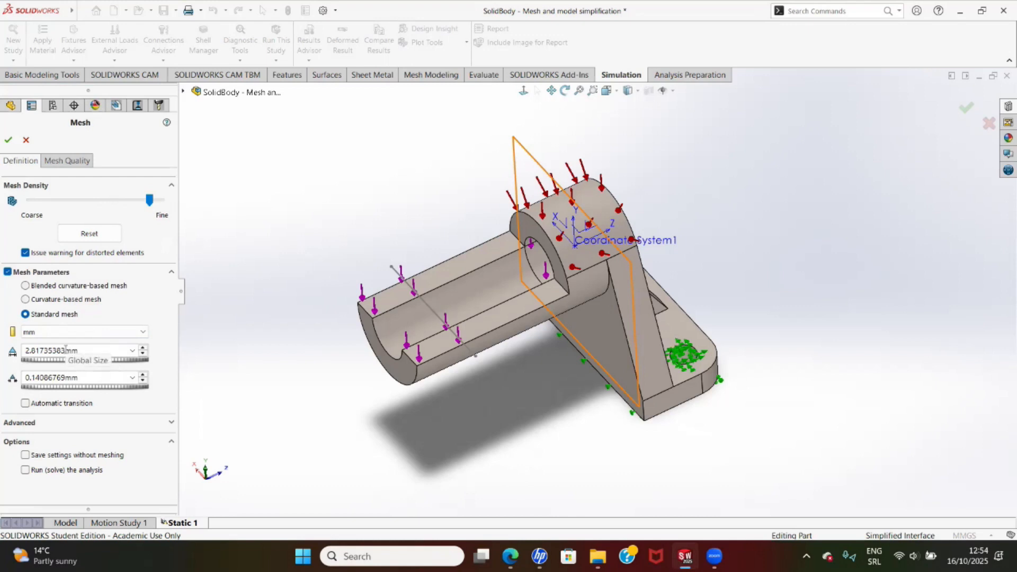
drag(150, 199, 43, 203)
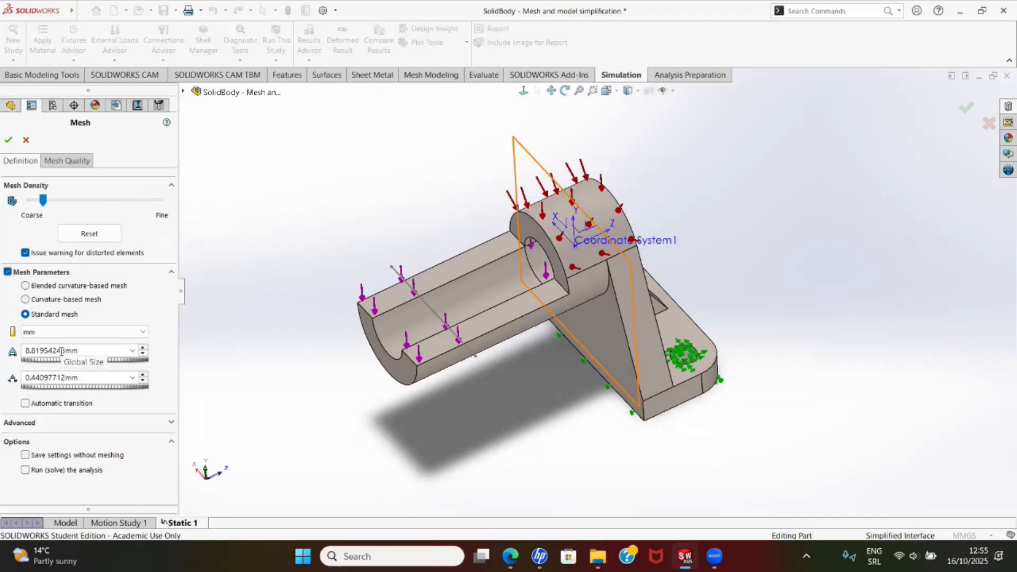
click(90, 235)
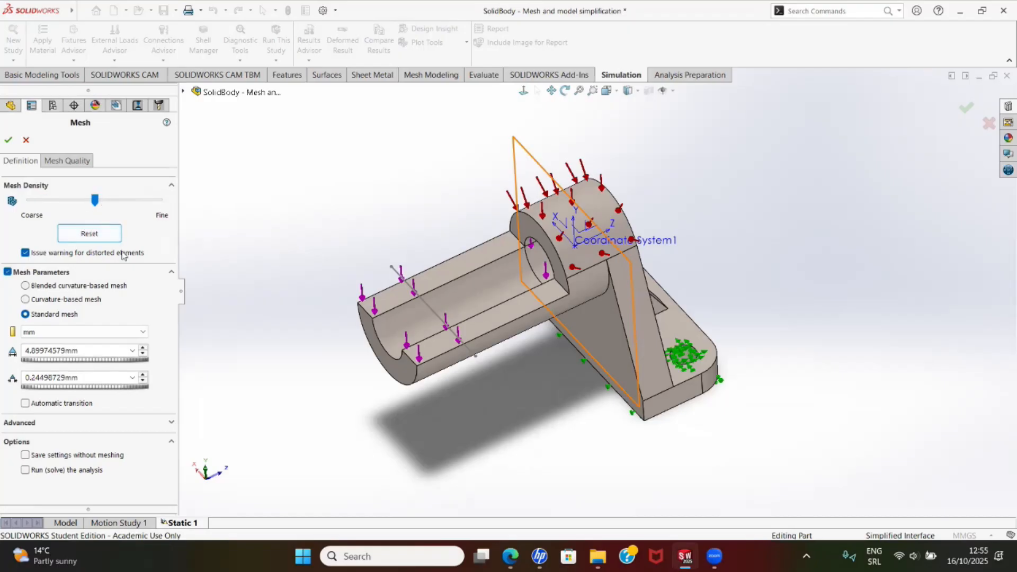
click(8, 140)
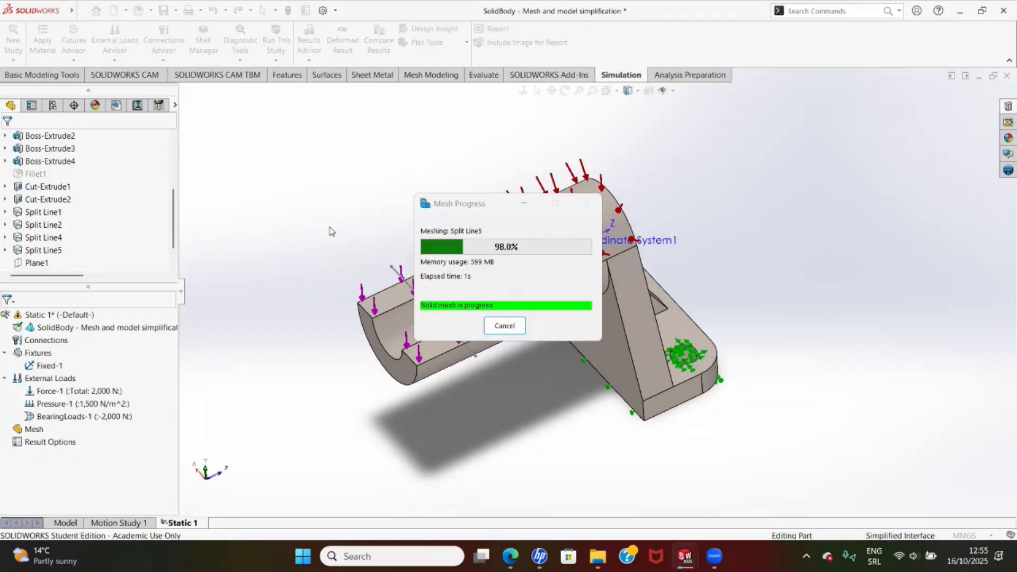
- Examine the mesh elements on the bracket's back plate, curved top and the junction between the hub and the support edge
middle_drag(539, 363, 528, 294)
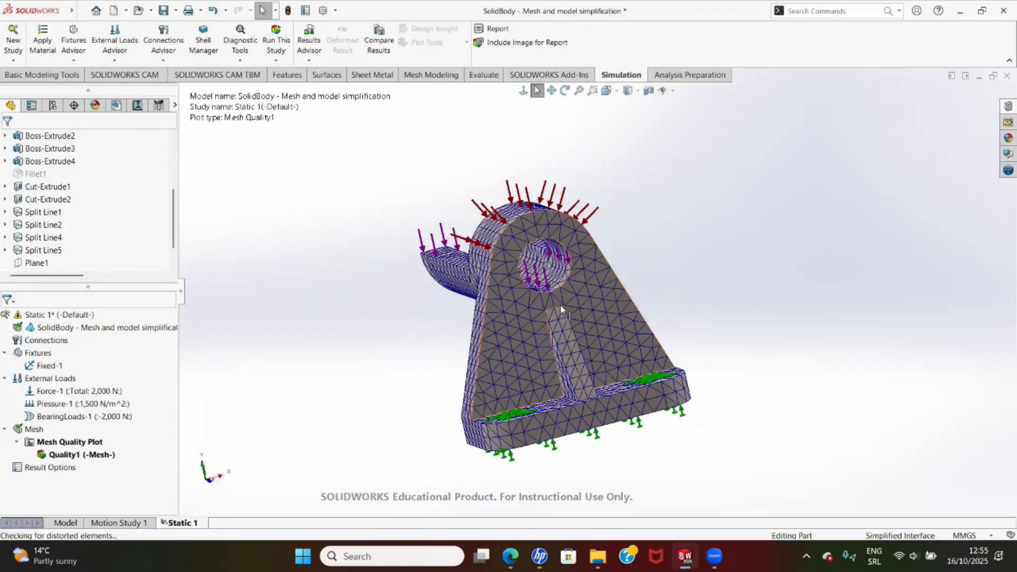
scroll(527, 294, down, 5)
scroll(554, 299, down, 3)
scroll(620, 304, up, 7)
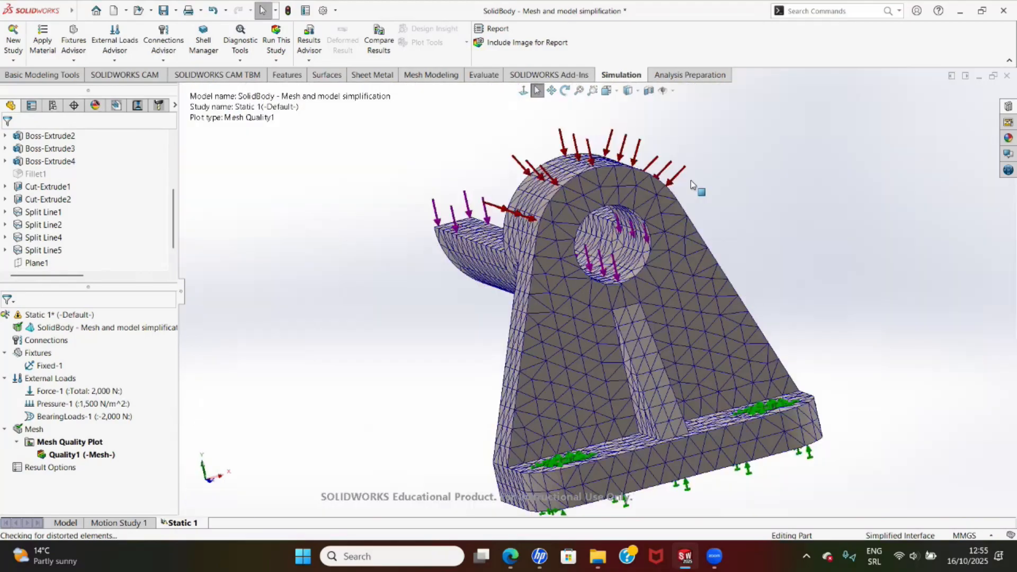
scroll(638, 321, down, 1)
middle_drag(597, 241, 660, 317)
scroll(661, 318, down, 3)
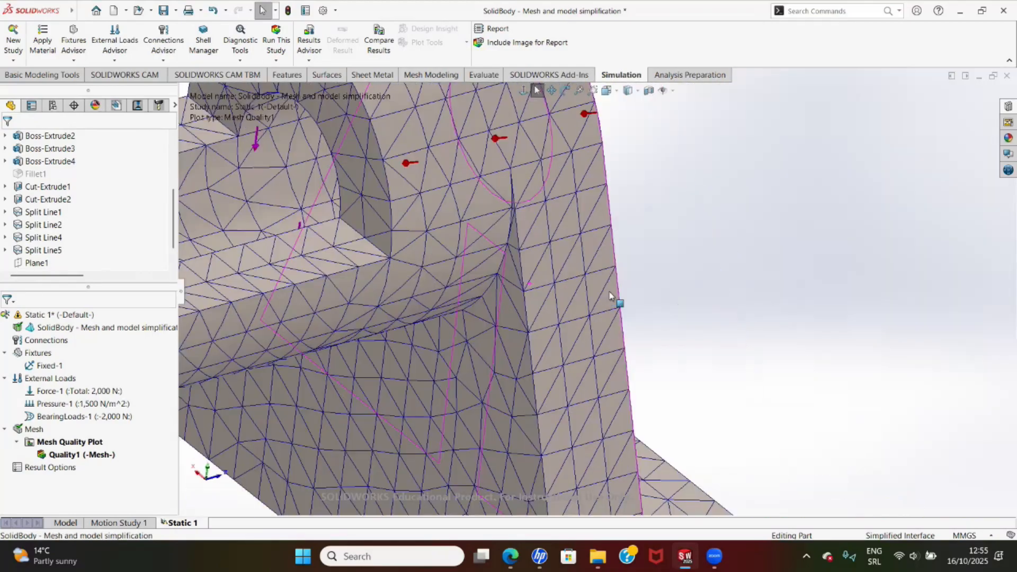
scroll(606, 304, up, 7)
scroll(539, 267, down, 4)
scroll(539, 267, down, 6)
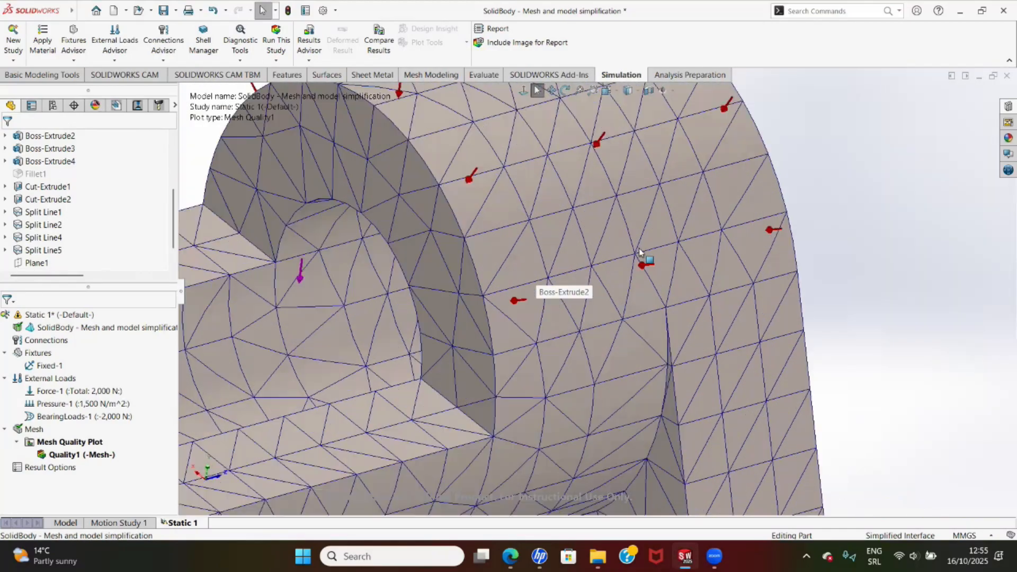
middle_drag(539, 267, 608, 296)
scroll(607, 296, down, 6)
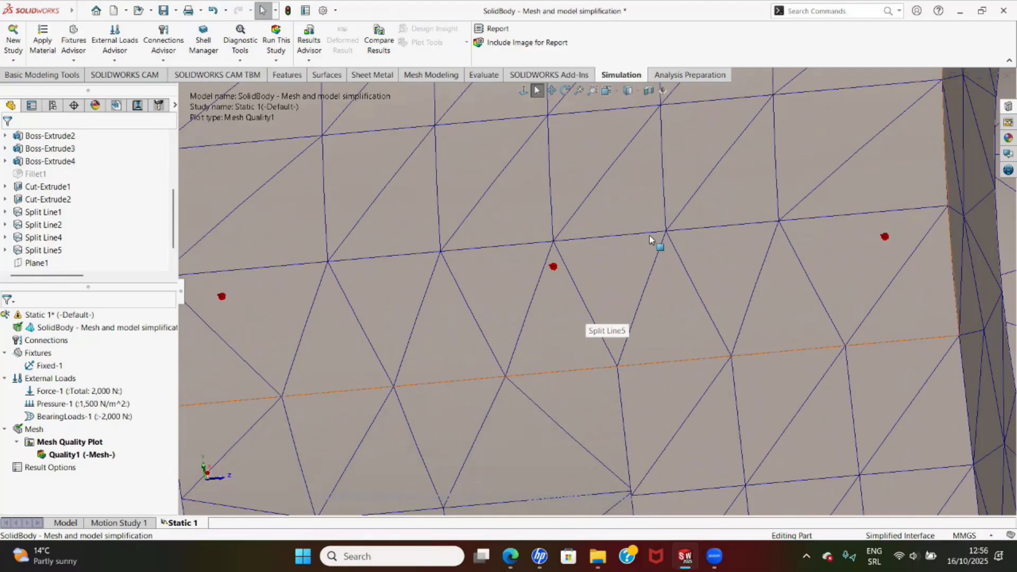
scroll(626, 177, up, 2)
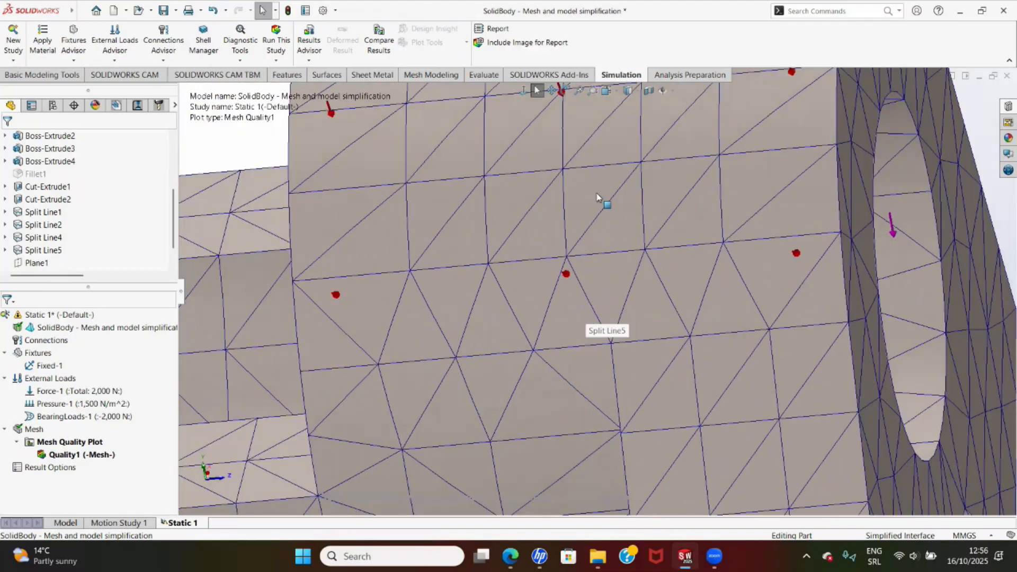
scroll(597, 197, up, 6)
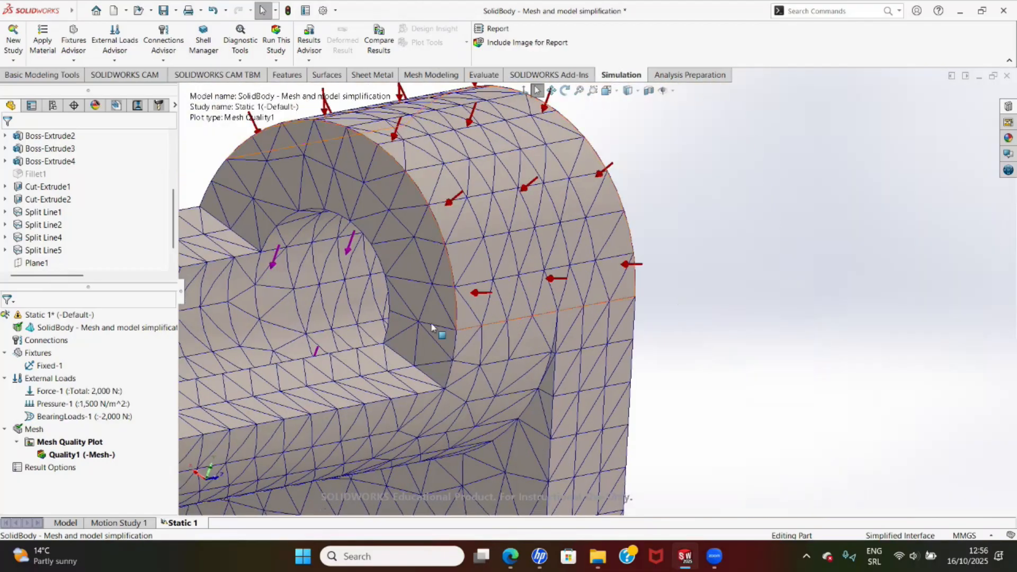
scroll(530, 380, down, 6)
middle_drag(607, 346, 591, 299)
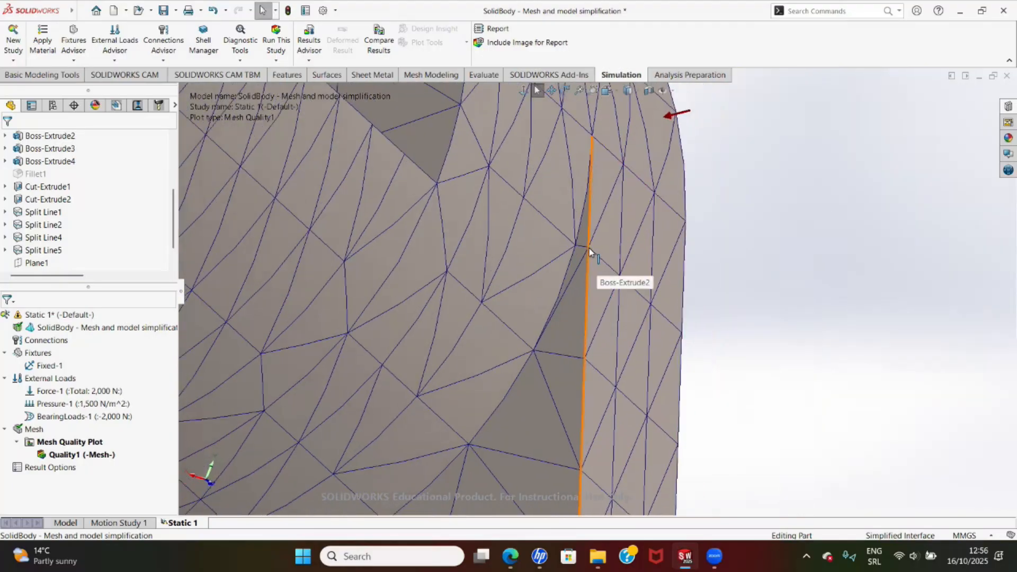
scroll(589, 245, down, 2)
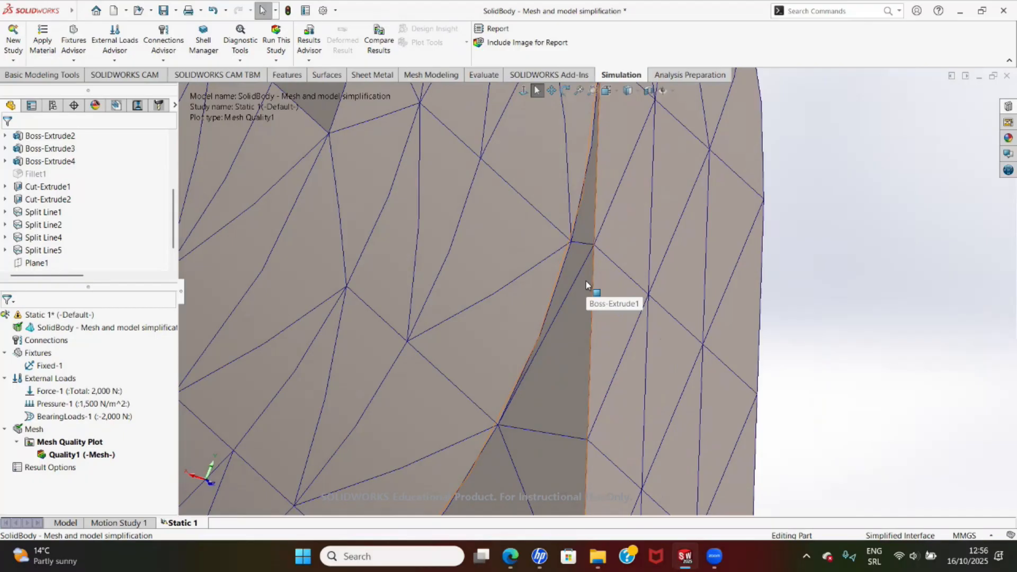
scroll(586, 282, up, 5)
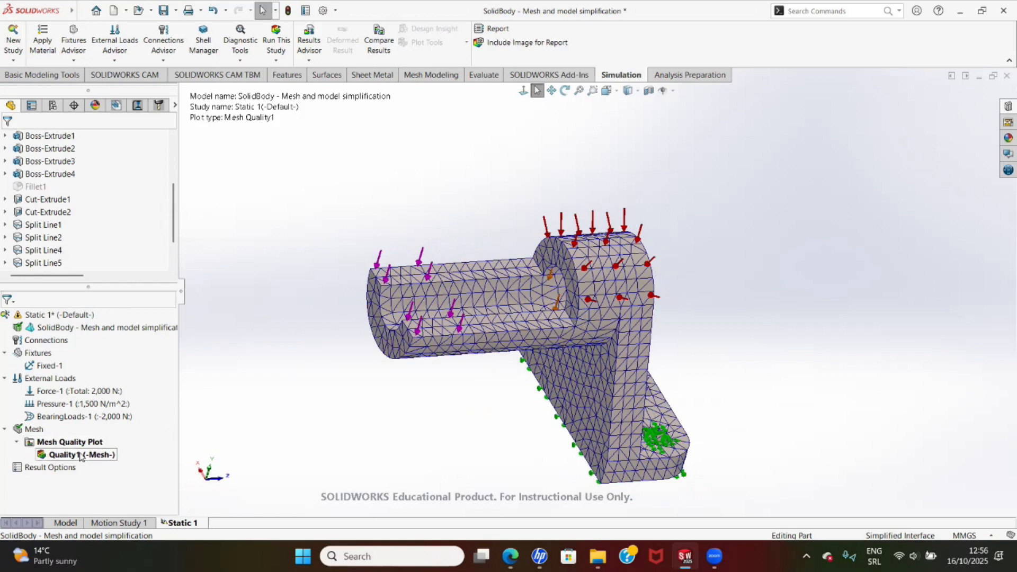
- Change the Quality1 mesh quality plot's display to Aspect ratio
click(72, 455)
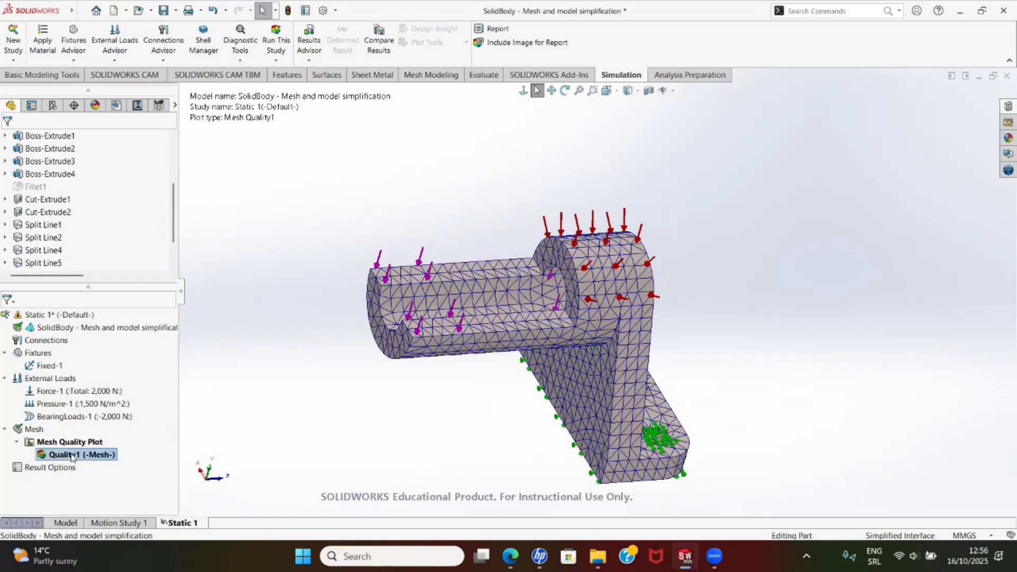
double_click(71, 454)
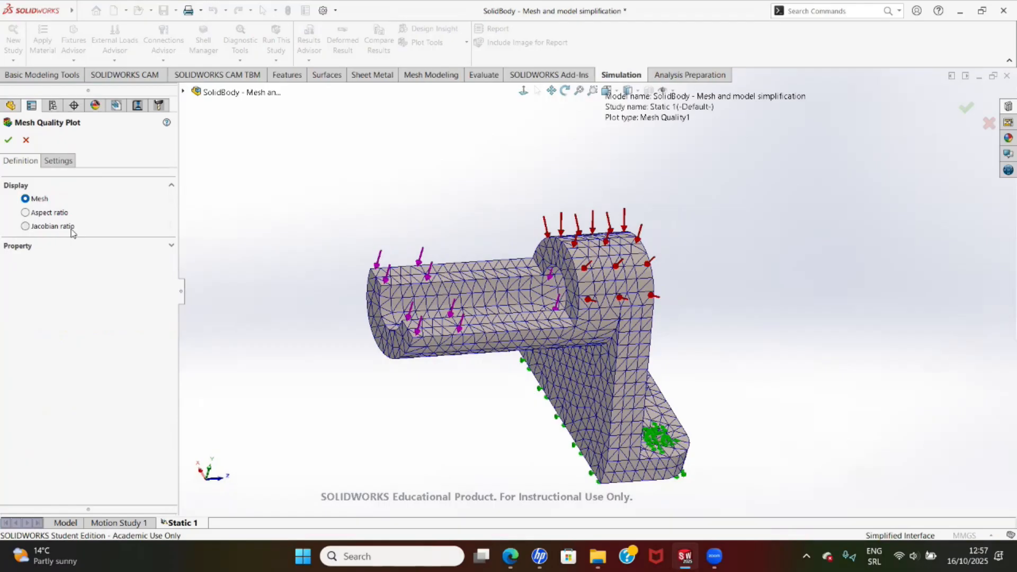
click(43, 216)
scroll(652, 242, down, 6)
scroll(655, 256, down, 2)
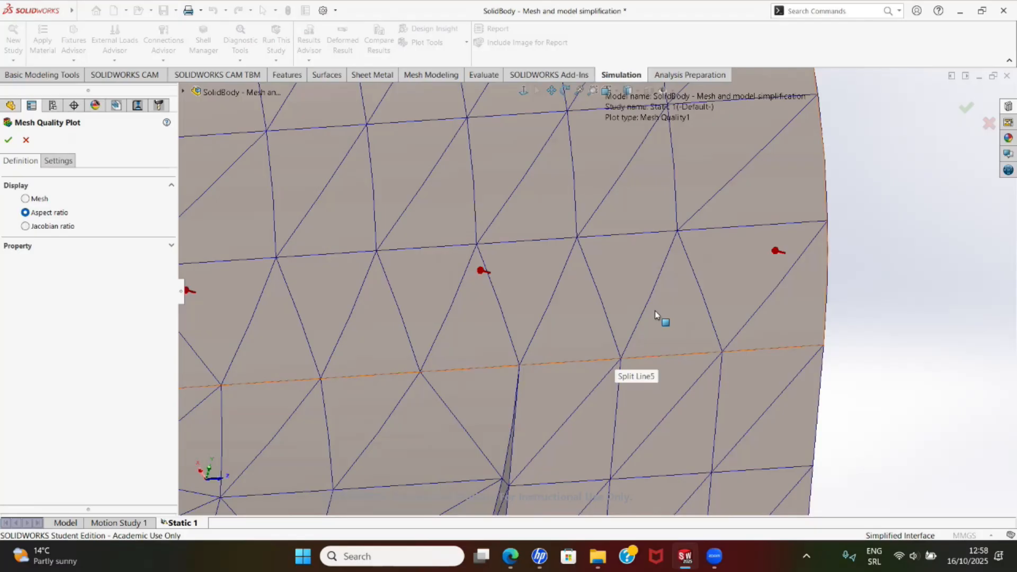
scroll(563, 306, up, 6)
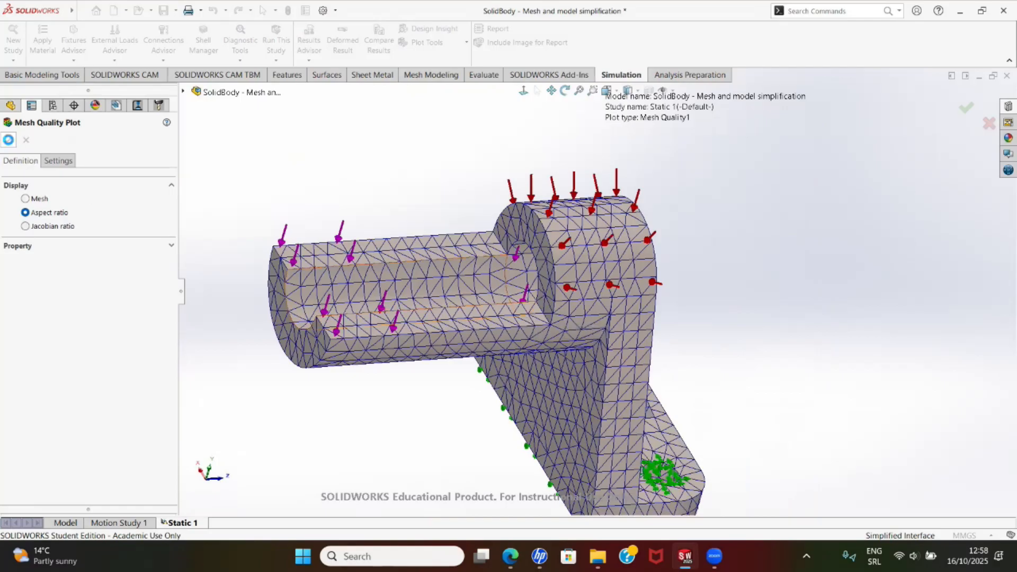
click(8, 139)
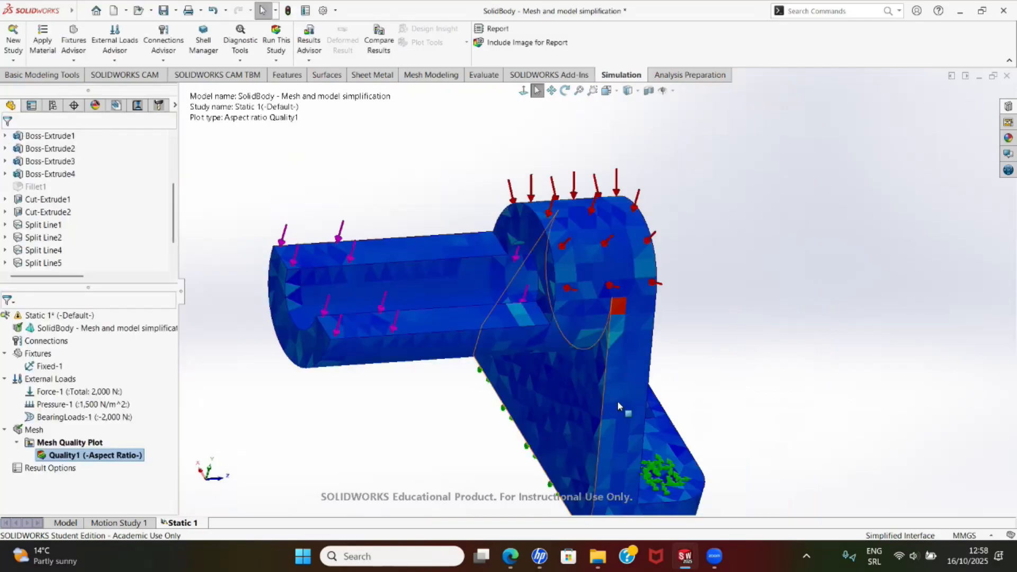
- Turn on the minimum and maximum annotations in the aspect ratio plot's chart options
scroll(618, 406, up, 2)
right_click(74, 456)
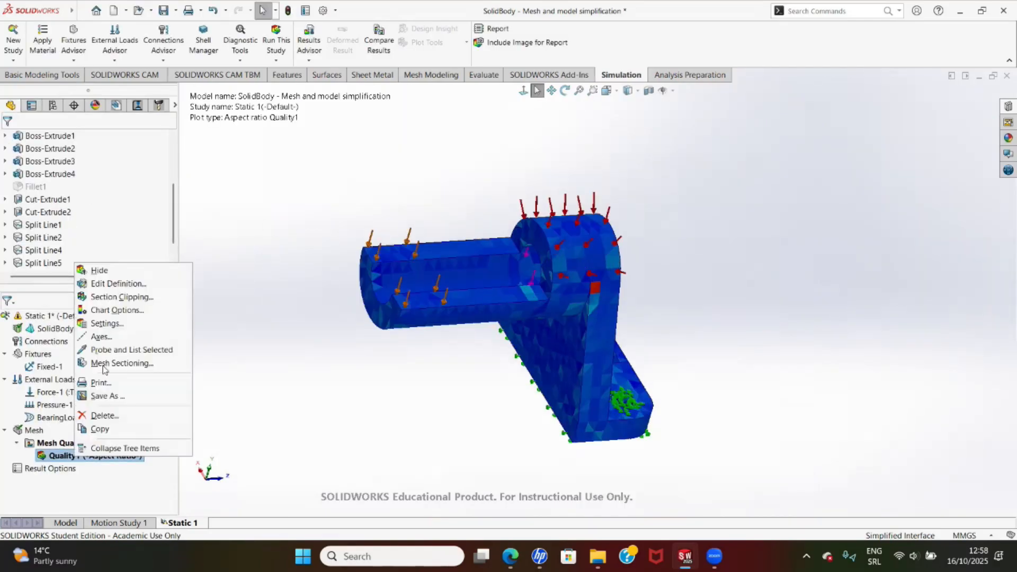
click(127, 311)
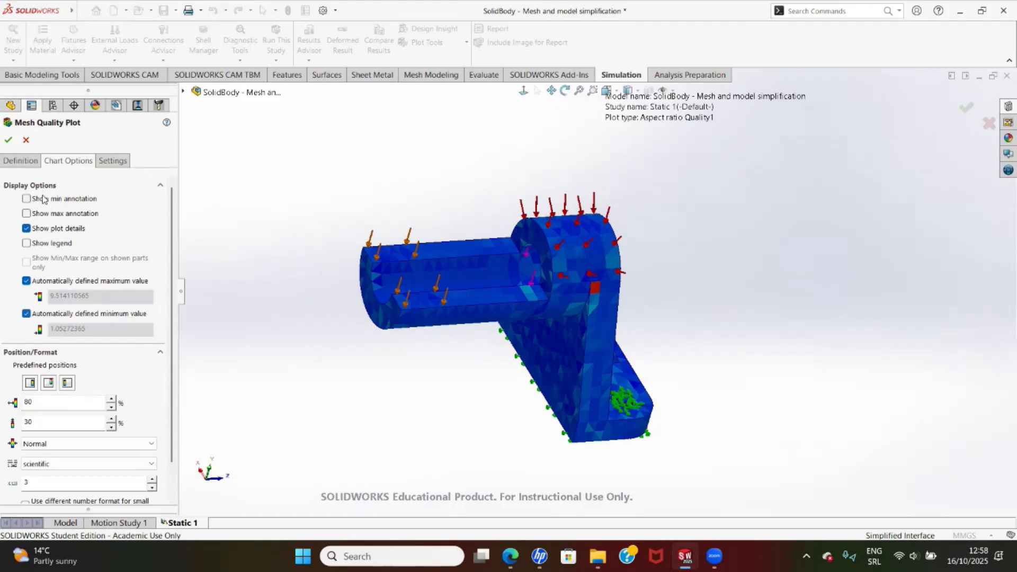
click(42, 200)
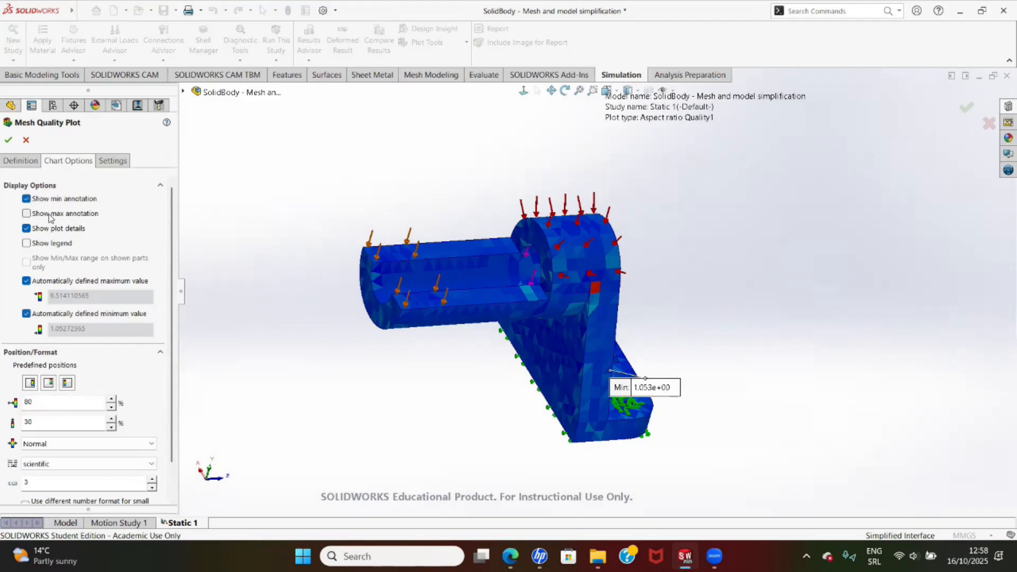
click(52, 216)
click(8, 140)
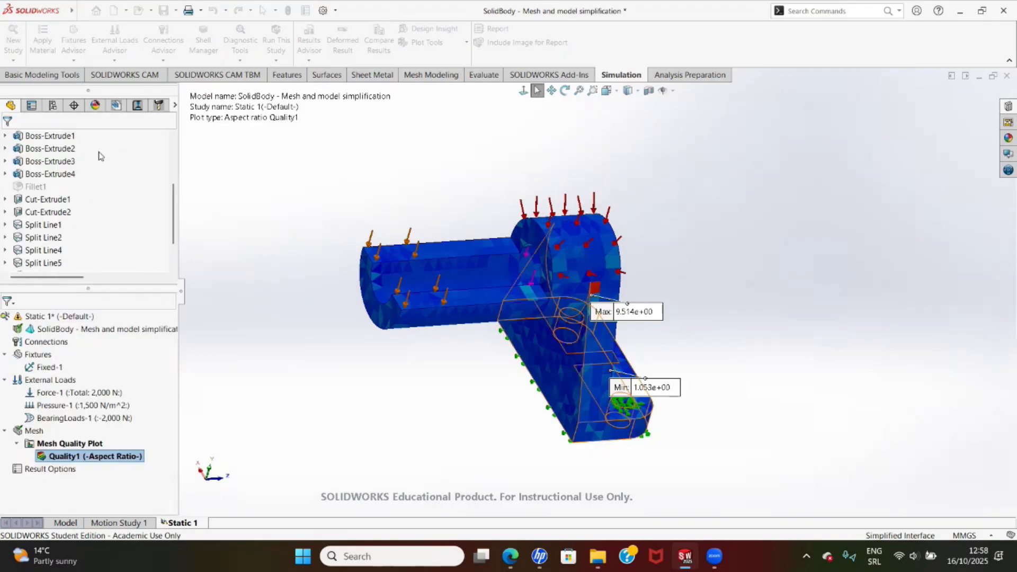
- Move the maximum and minimum annotations clear of the model and examine the elements around the maximum aspect ratio
middle_drag(589, 250, 509, 239)
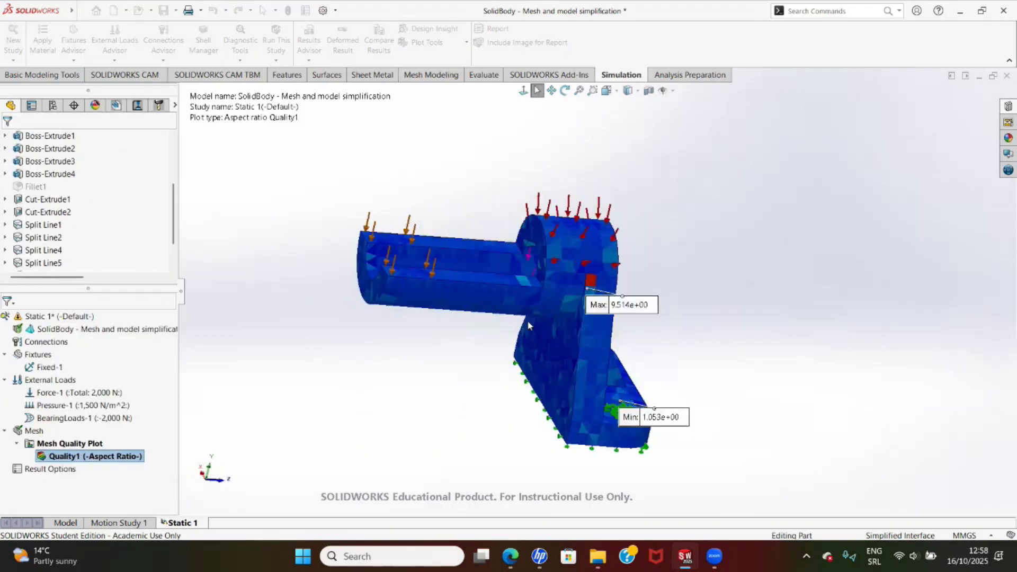
drag(647, 307, 716, 216)
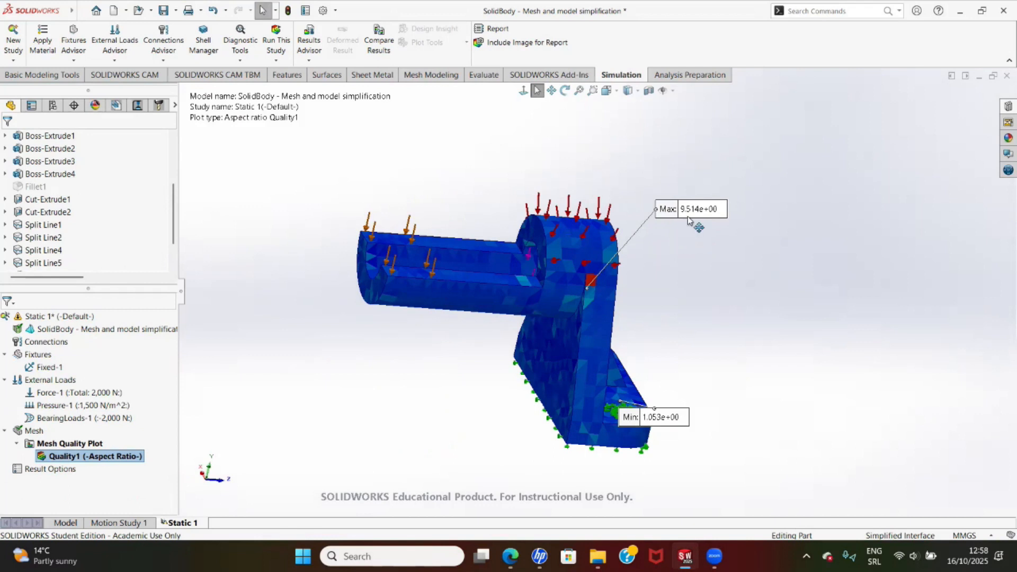
scroll(688, 220, down, 1)
scroll(687, 223, up, 1)
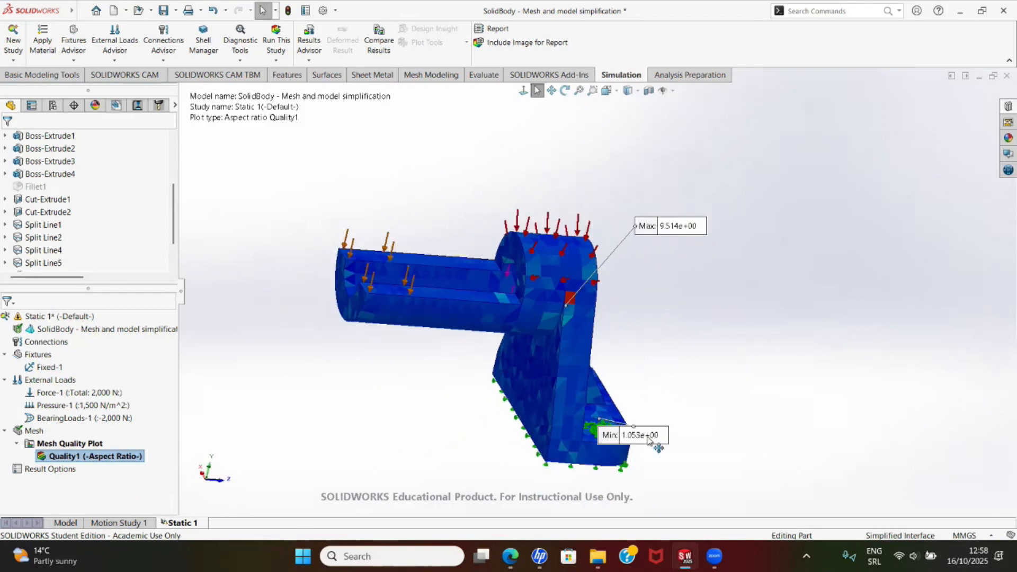
drag(648, 441, 709, 394)
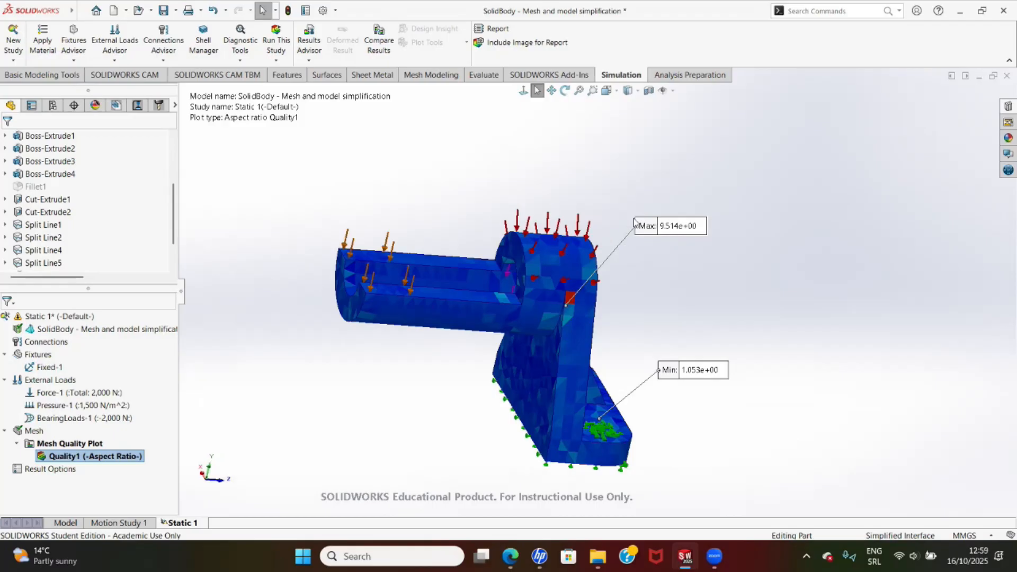
scroll(571, 302, down, 4)
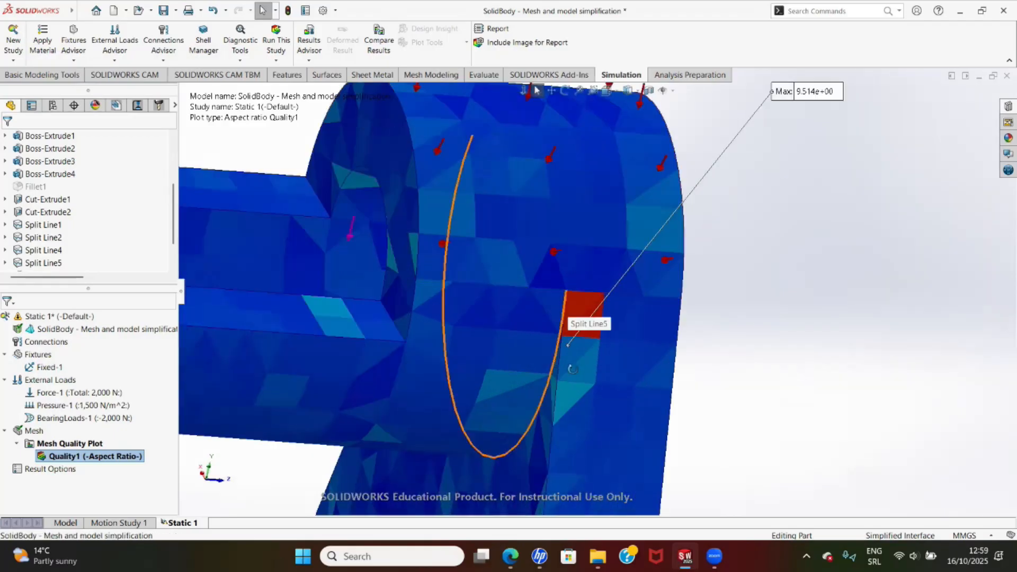
scroll(551, 375, down, 5)
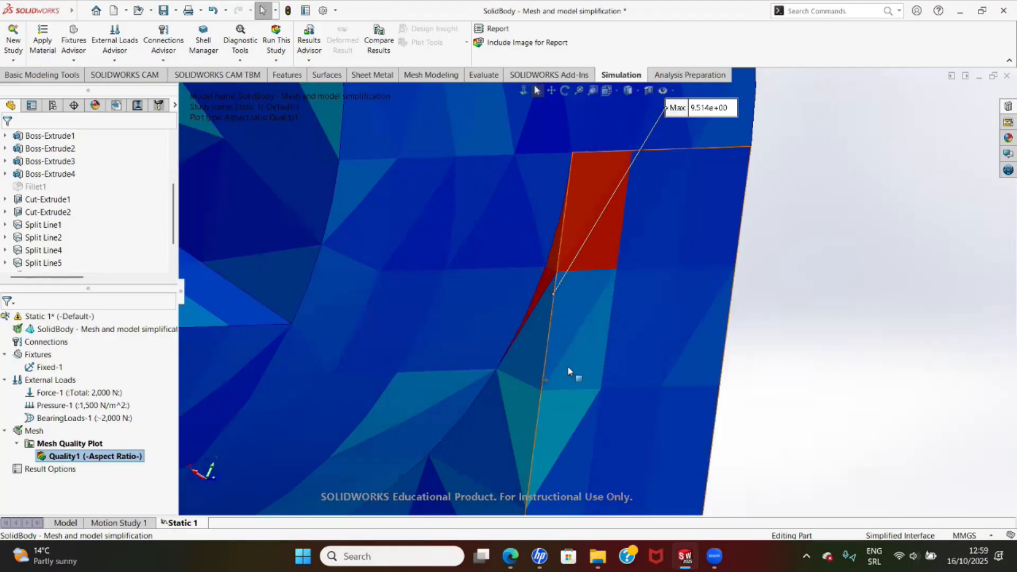
scroll(567, 367, up, 8)
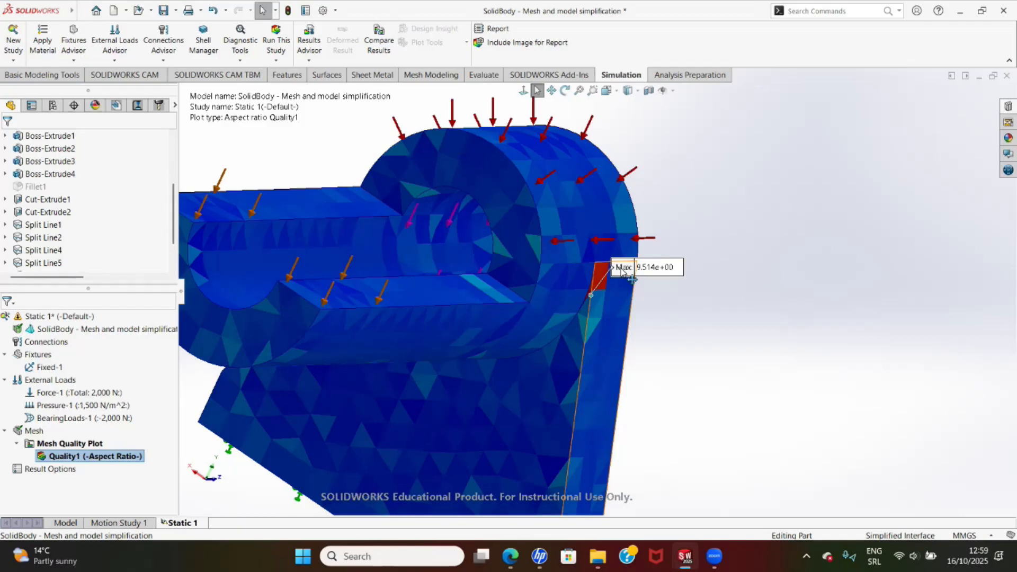
scroll(621, 271, up, 5)
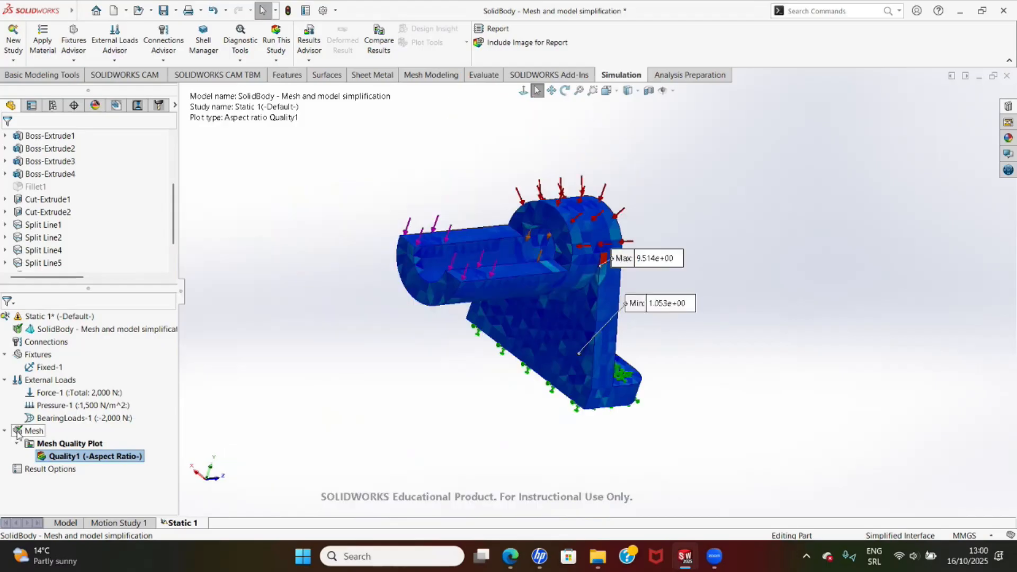
- Remesh the bracket as a standard mesh with the element size set to 2.40 mm
right_click(18, 434)
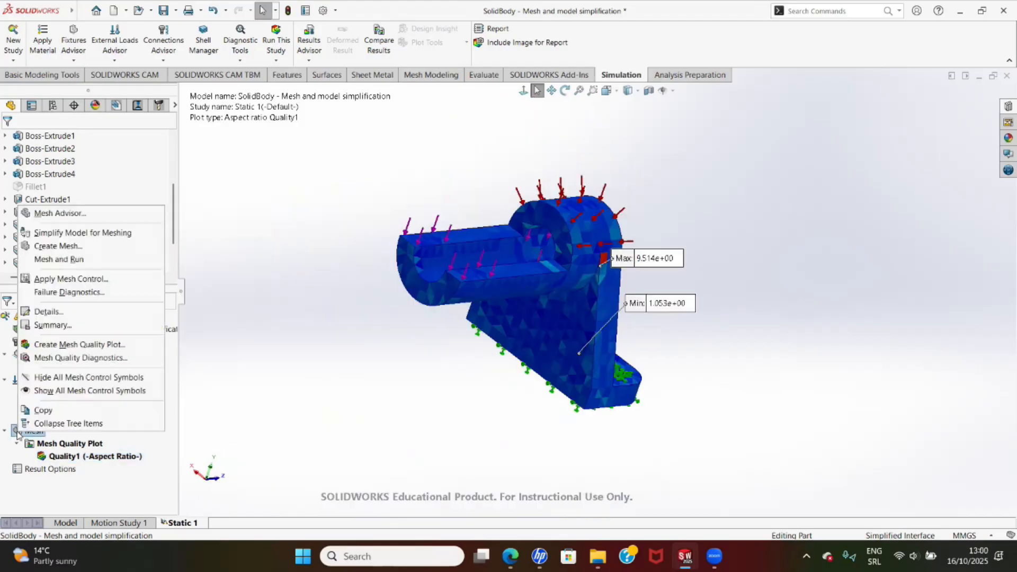
click(62, 248)
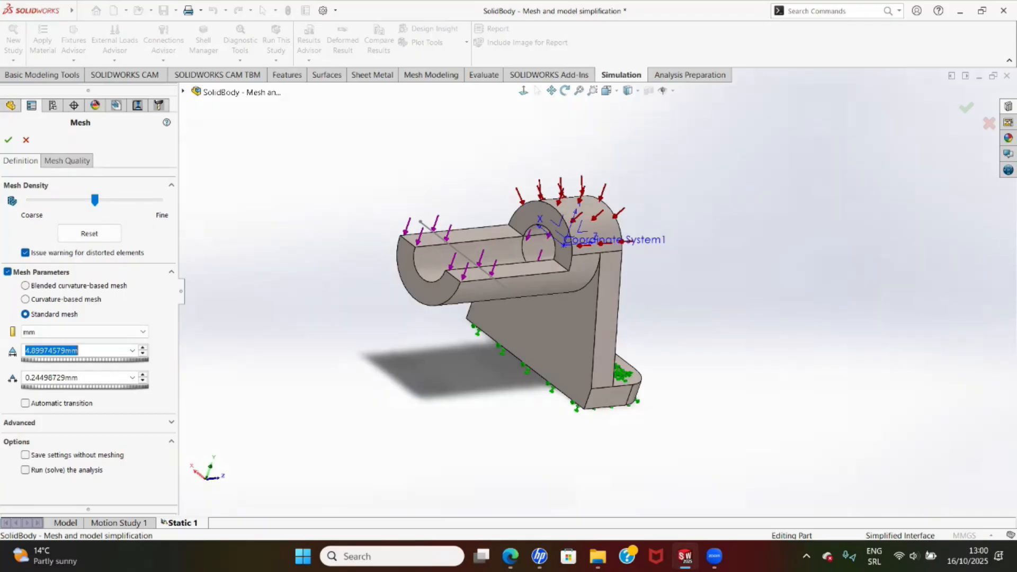
text(2.40mm)
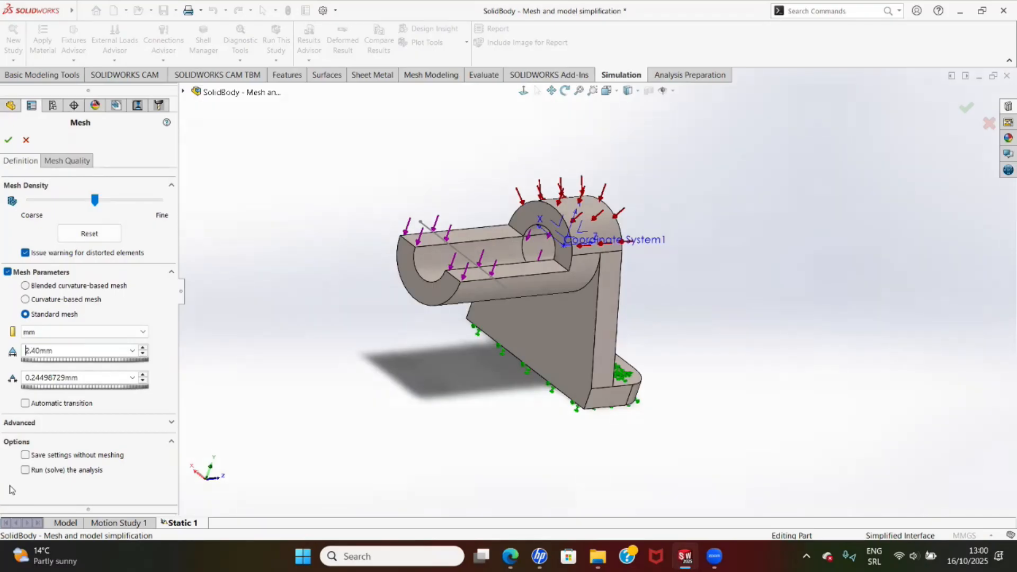
click(8, 140)
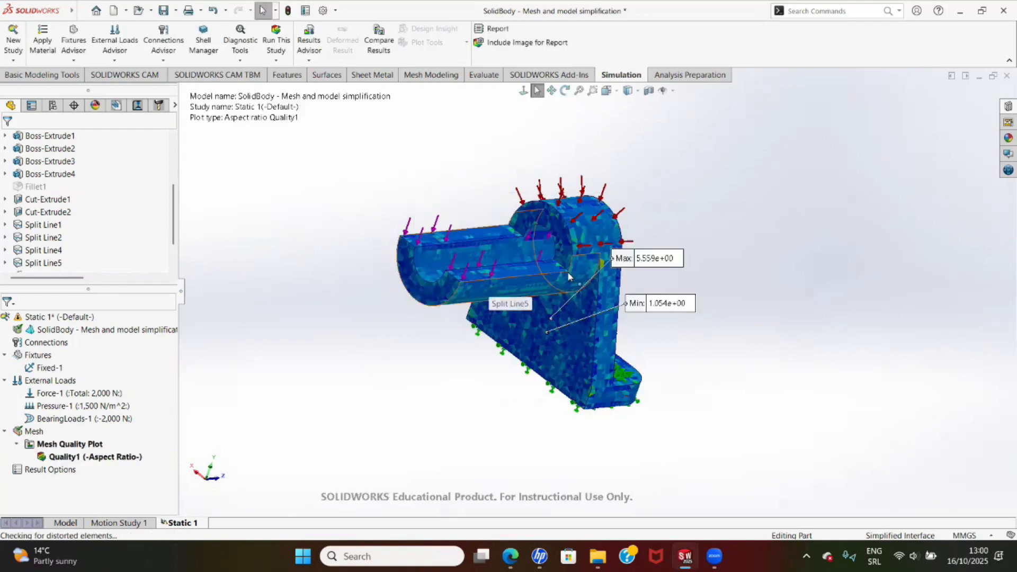
- Reposition the aspect ratio annotations and examine the element with the maximum aspect ratio on the base's side face
scroll(567, 271, down, 5)
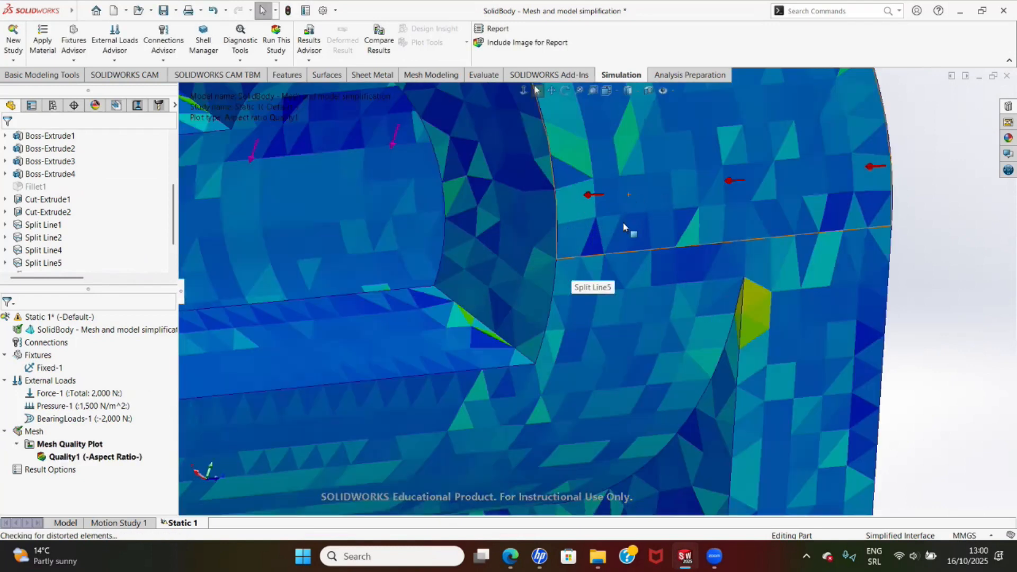
scroll(623, 226, up, 5)
drag(625, 331, 760, 233)
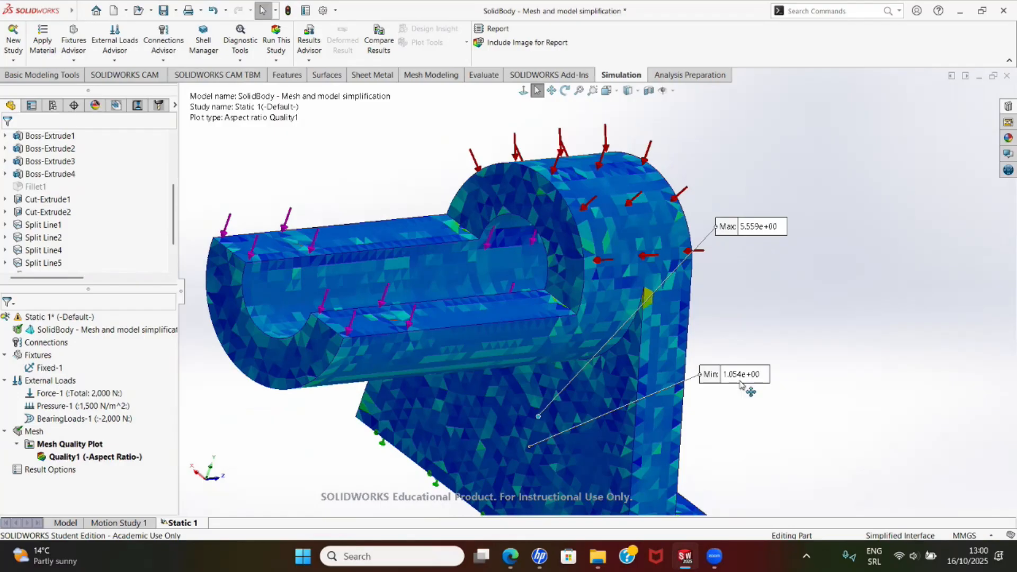
drag(739, 377, 530, 422)
middle_drag(530, 422, 564, 339)
scroll(581, 398, up, 6)
middle_drag(605, 387, 707, 326)
scroll(707, 325, down, 6)
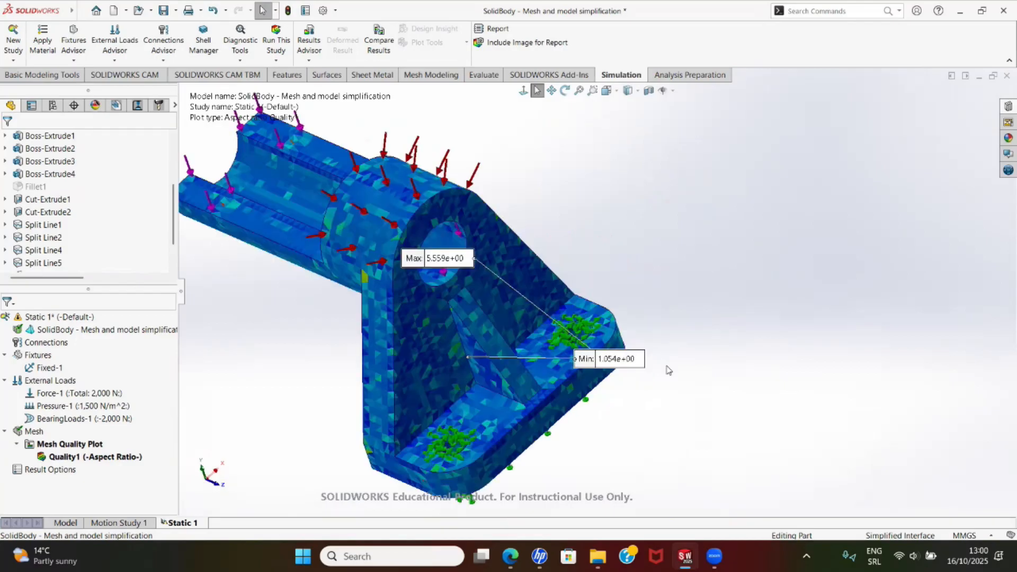
drag(259, 133, 698, 316)
scroll(618, 331, down, 5)
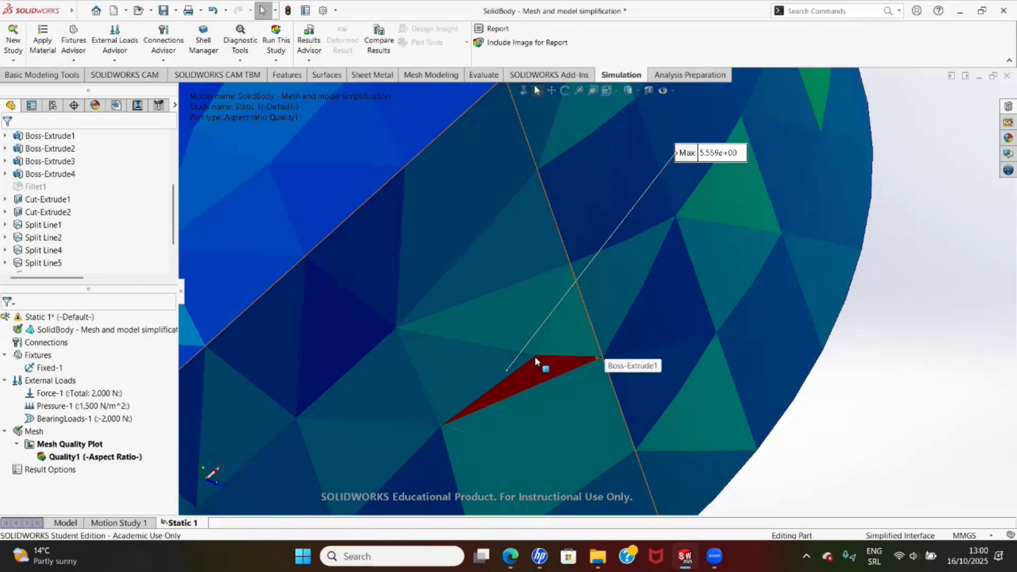
scroll(518, 376, up, 10)
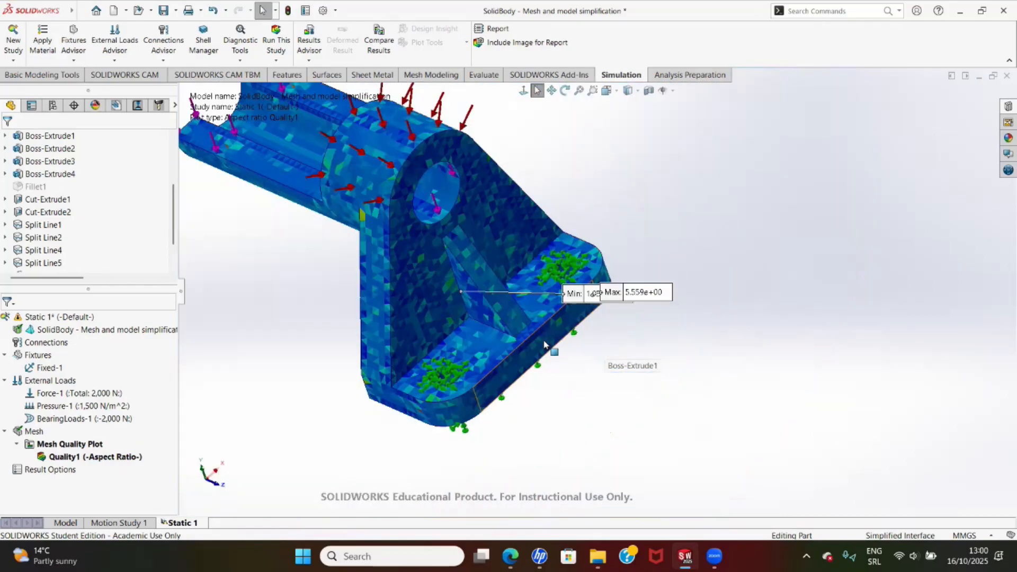
- Move the minimum annotation aside and examine the elements where the half-cylinder arm meets the back plate
drag(565, 300, 453, 357)
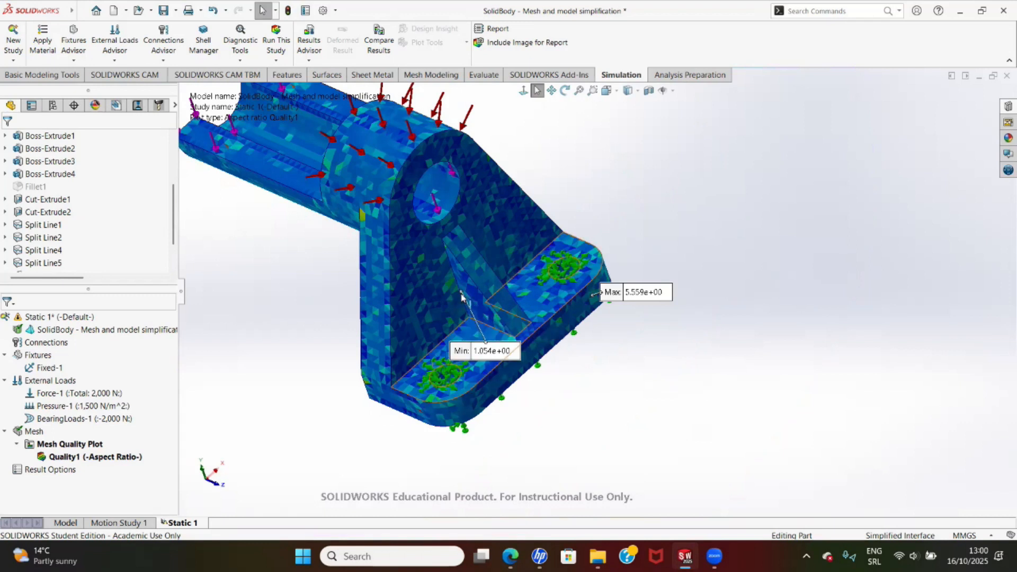
middle_drag(404, 370, 488, 313)
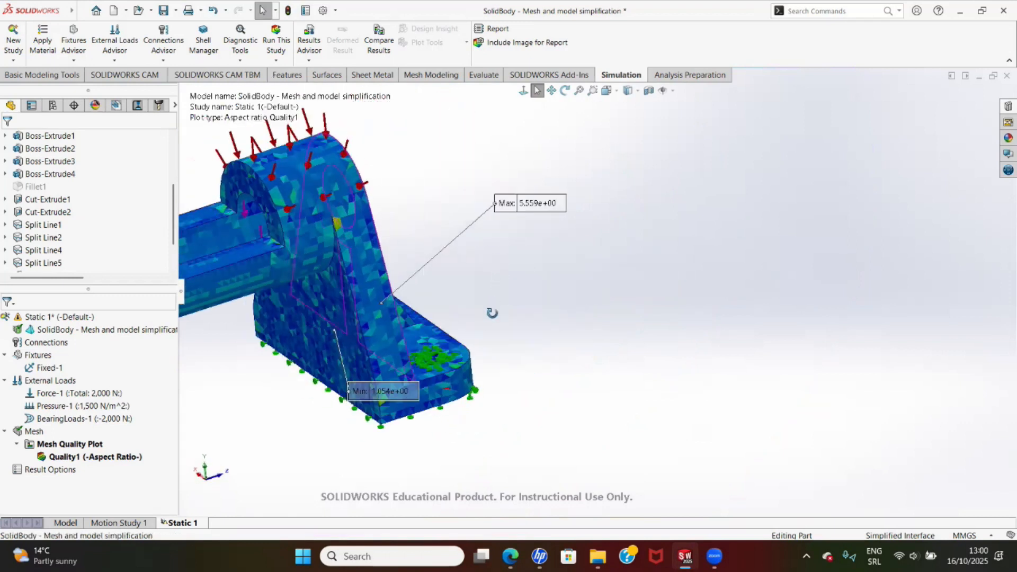
scroll(521, 279, up, 5)
scroll(459, 252, down, 3)
scroll(403, 321, down, 1)
middle_drag(403, 322, 530, 288)
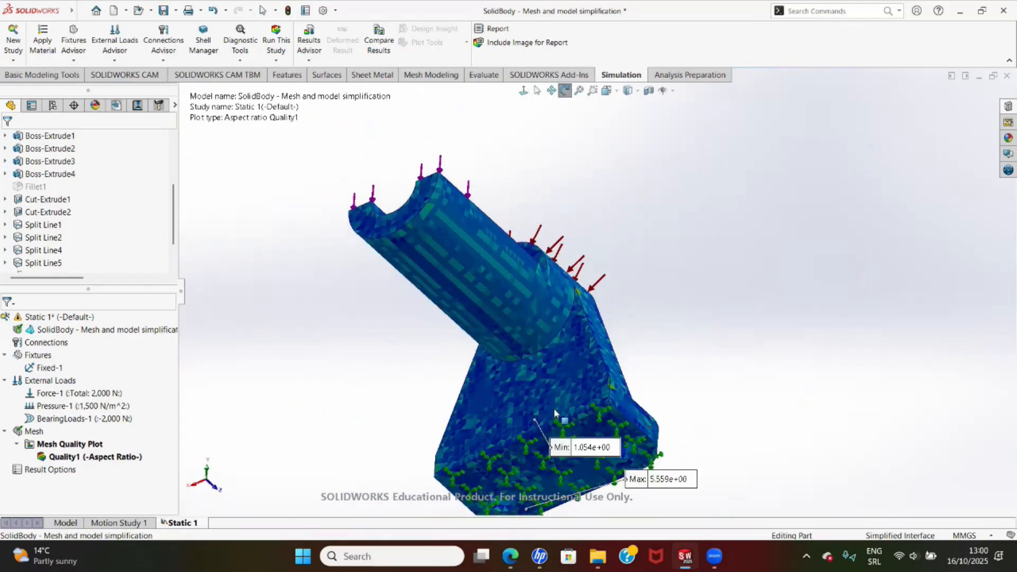
scroll(541, 349, down, 5)
scroll(555, 318, down, 5)
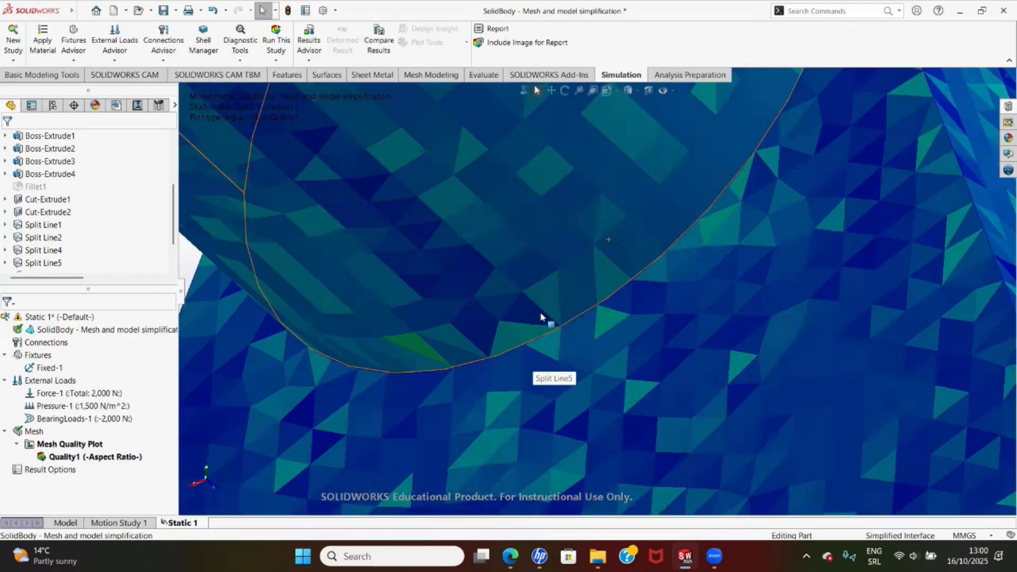
scroll(540, 316, up, 8)
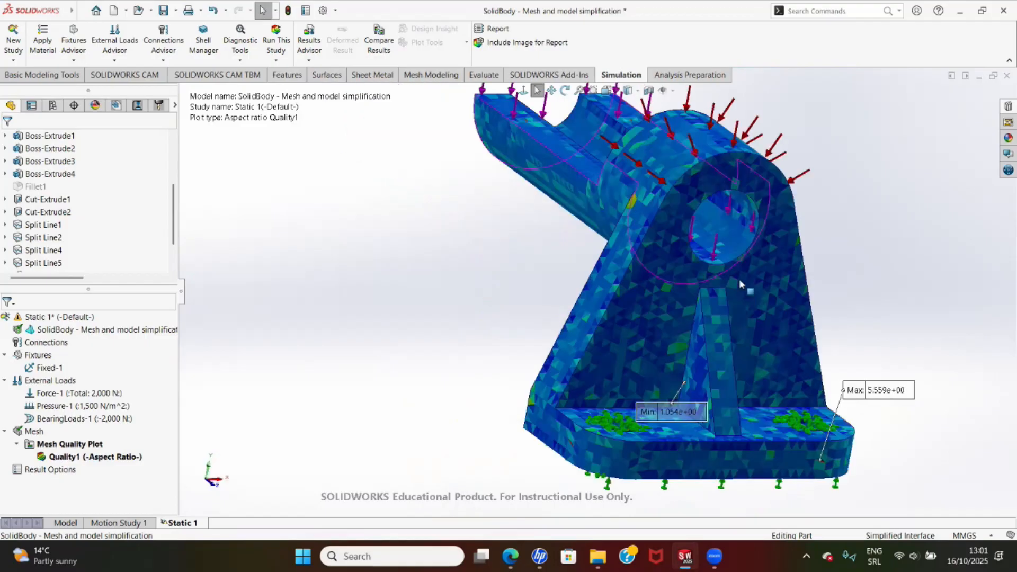
- Inspect the refined mesh along the Split Line5 edge beneath the hub and around the whole bracket
middle_drag(739, 278, 405, 227)
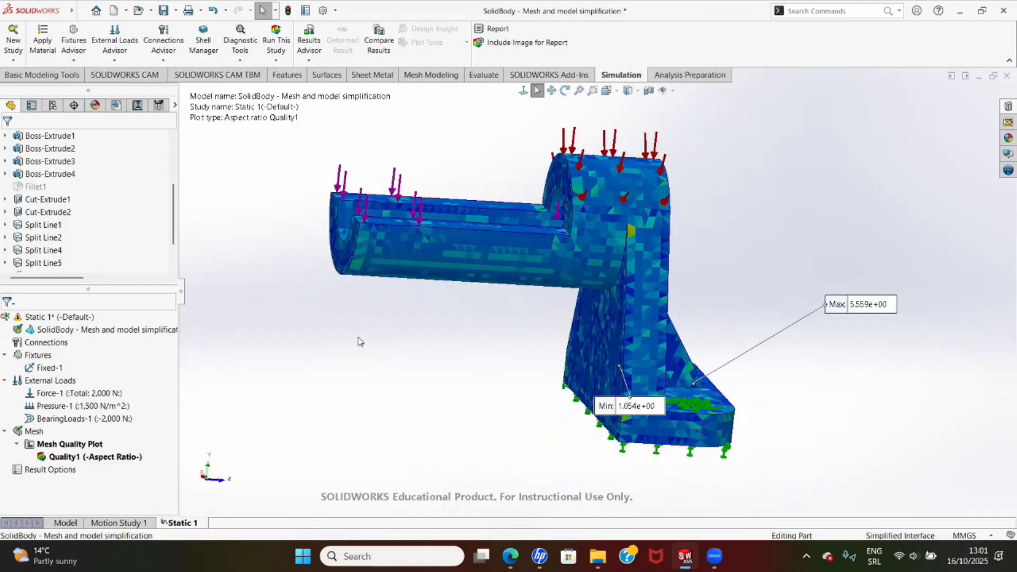
middle_drag(558, 258, 592, 300)
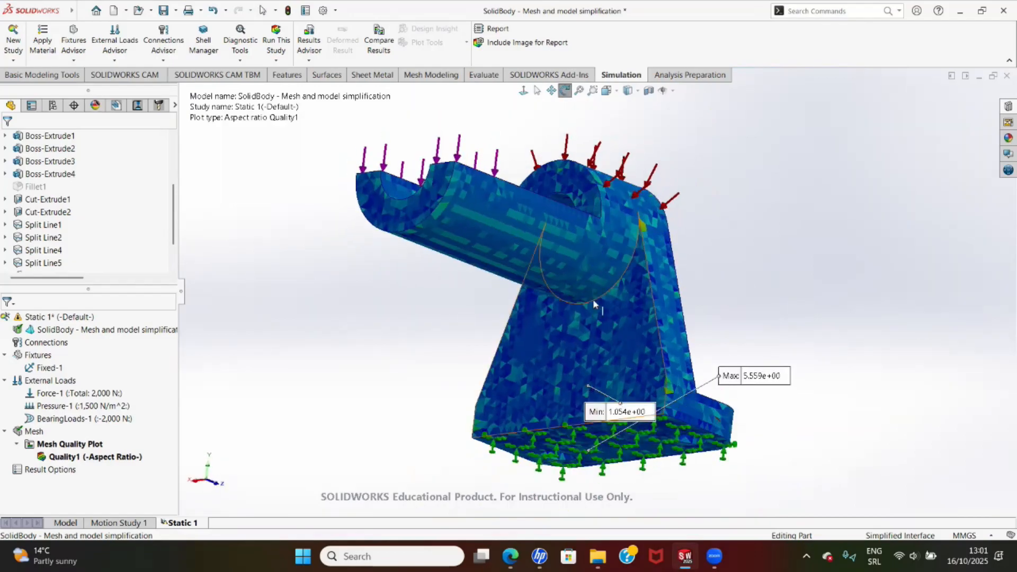
scroll(591, 300, down, 5)
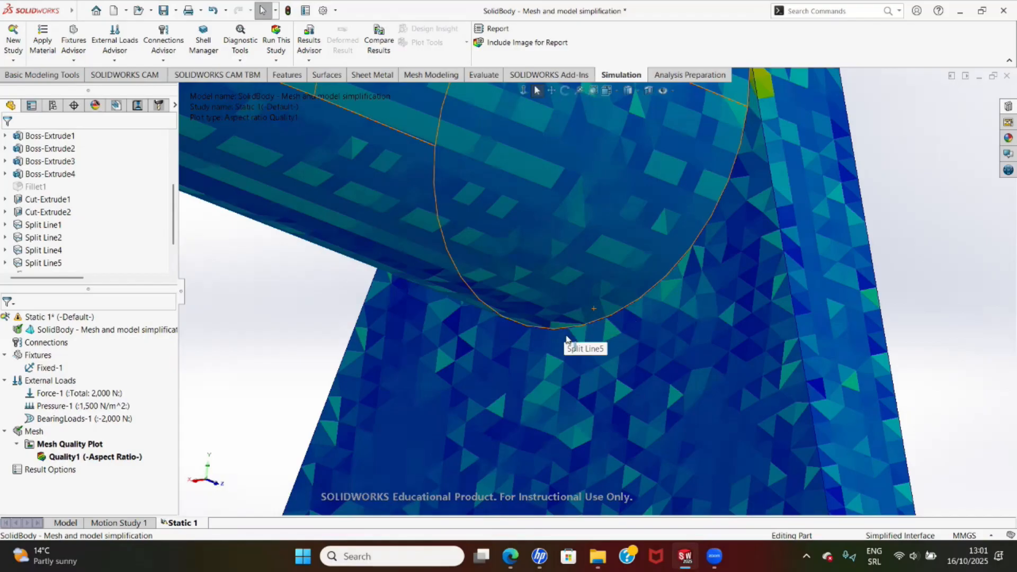
scroll(590, 302, up, 5)
scroll(609, 297, down, 2)
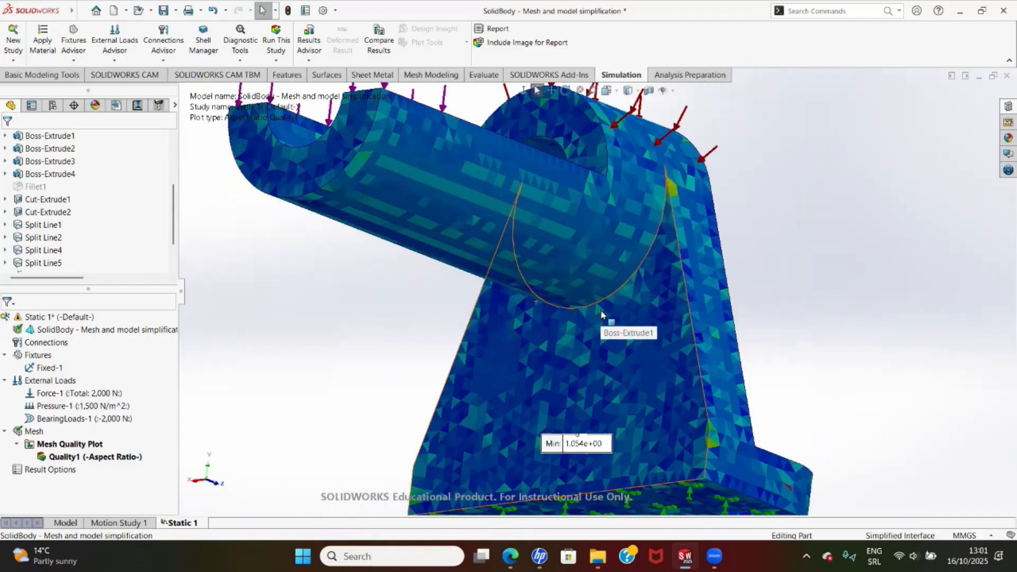
middle_drag(460, 350, 516, 326)
scroll(561, 288, up, 5)
scroll(566, 246, down, 2)
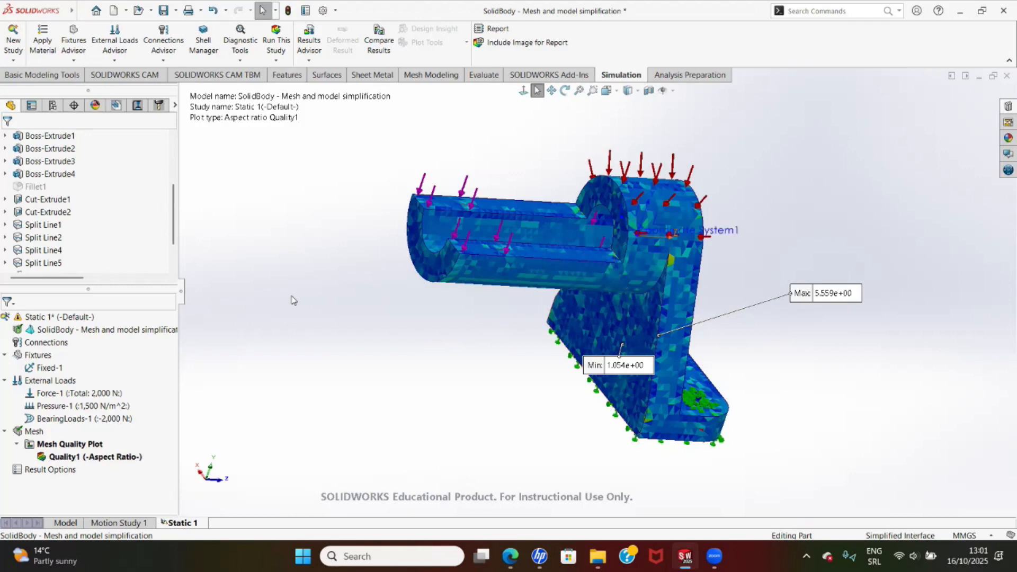
- Review the mesh details of the 2.4 mm mesh in a widened window, including element size, node count and aspect ratios
right_click(33, 432)
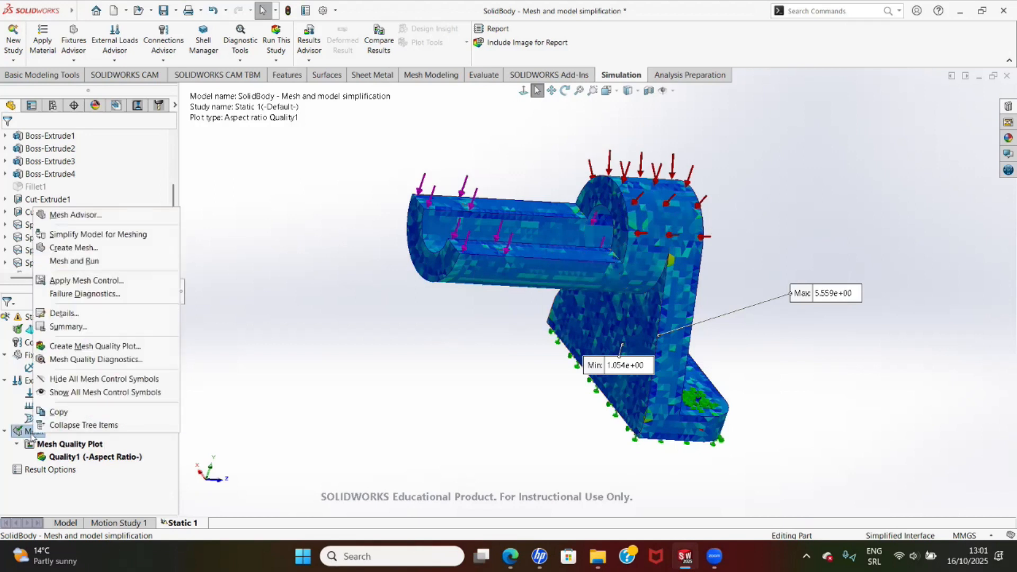
click(70, 314)
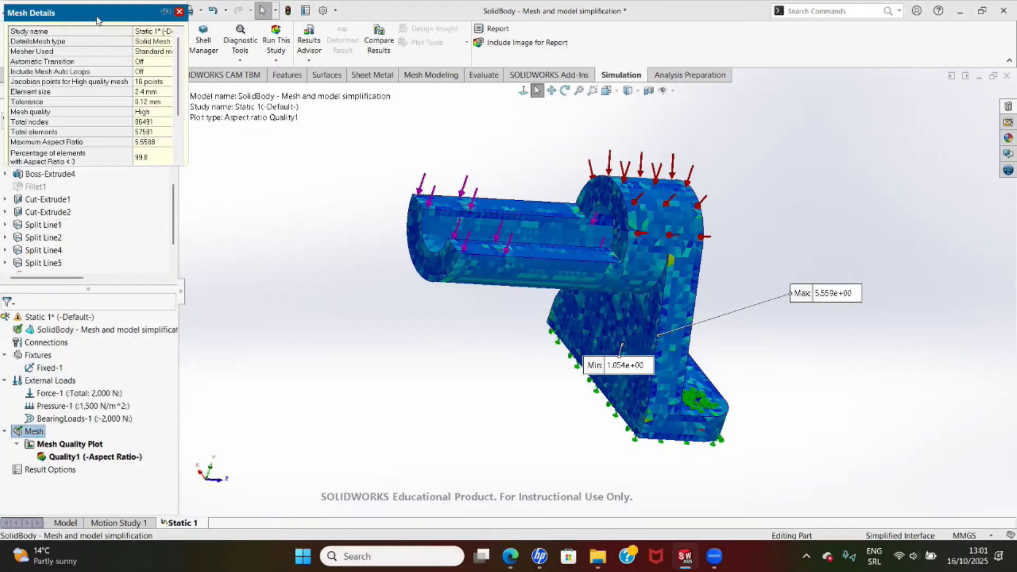
drag(97, 20, 235, 184)
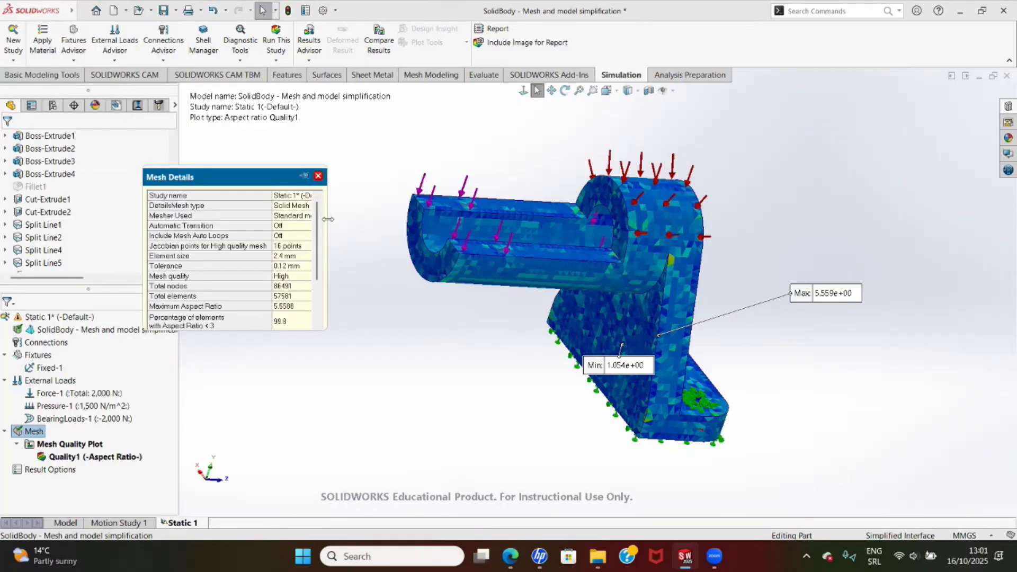
drag(328, 219, 377, 220)
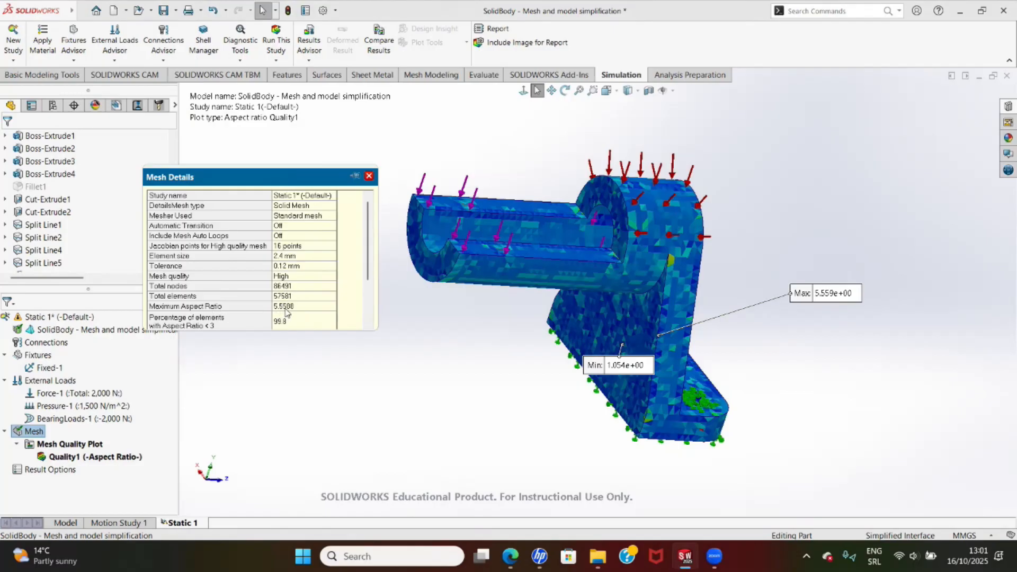
scroll(286, 313, down, 3)
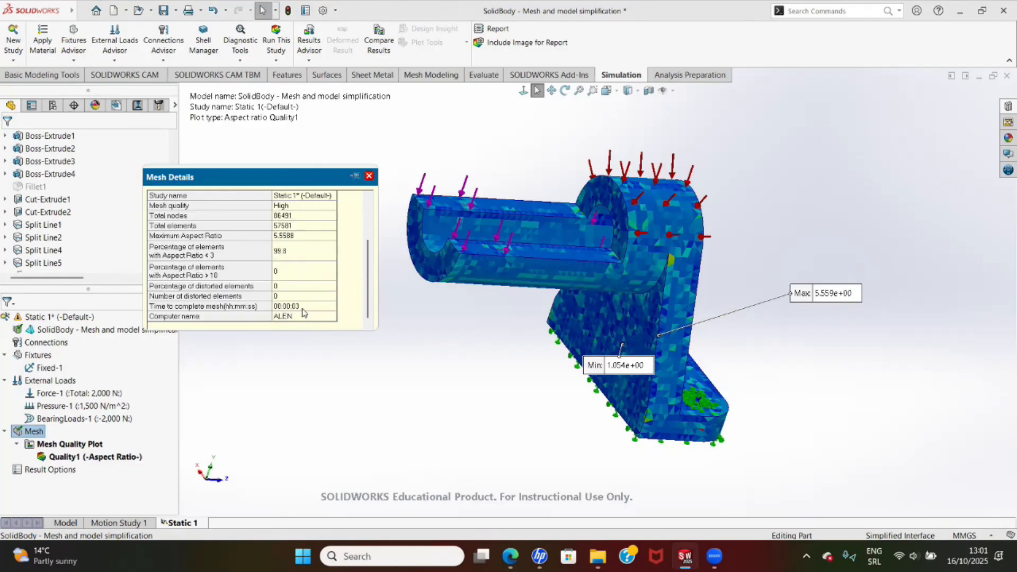
scroll(303, 312, up, 3)
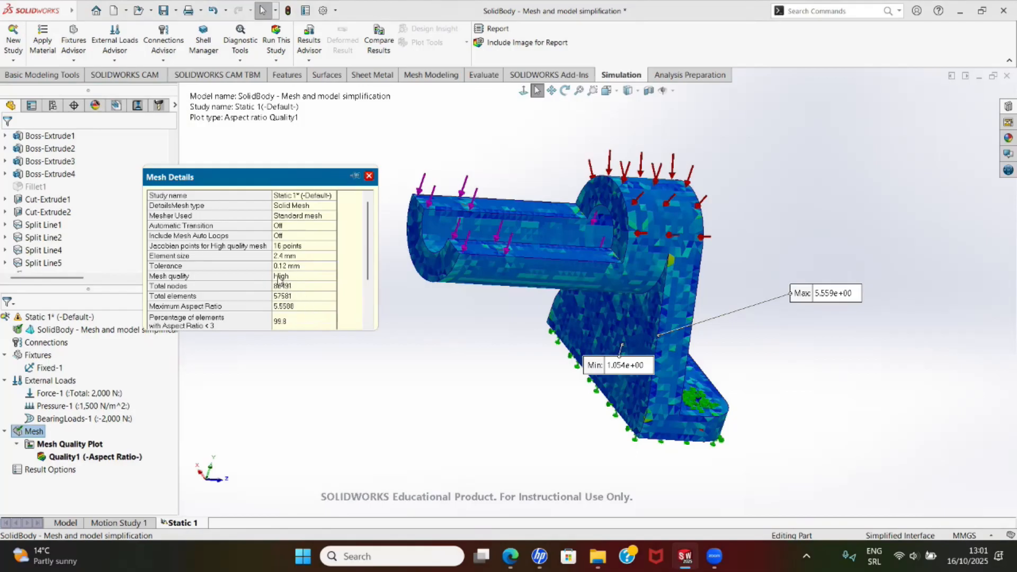
click(369, 175)
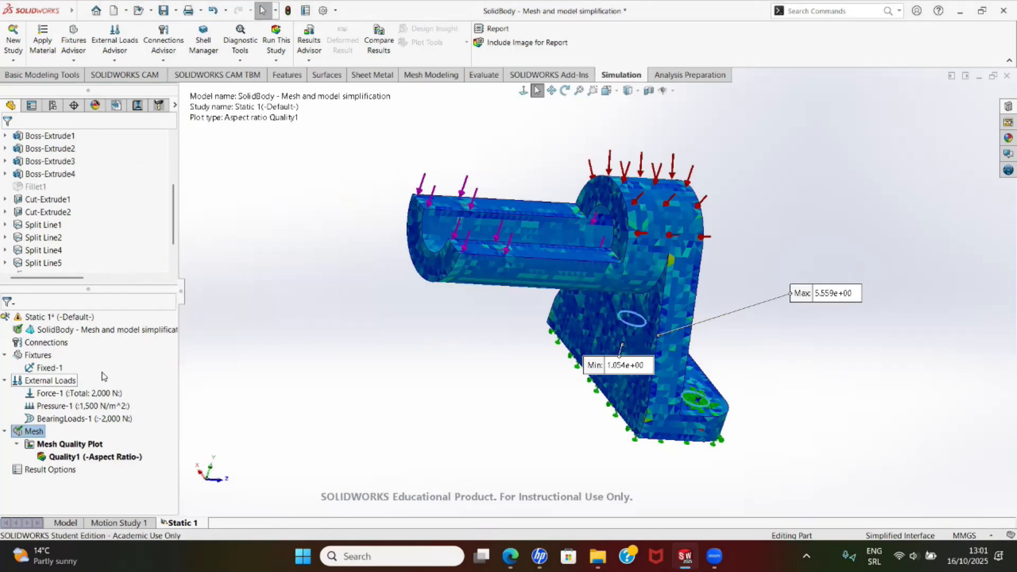
- Reset the mesh settings to the default 4.89974579 mm element size and 0.24498729 mm tolerance and remesh the bracket
right_click(28, 431)
click(63, 244)
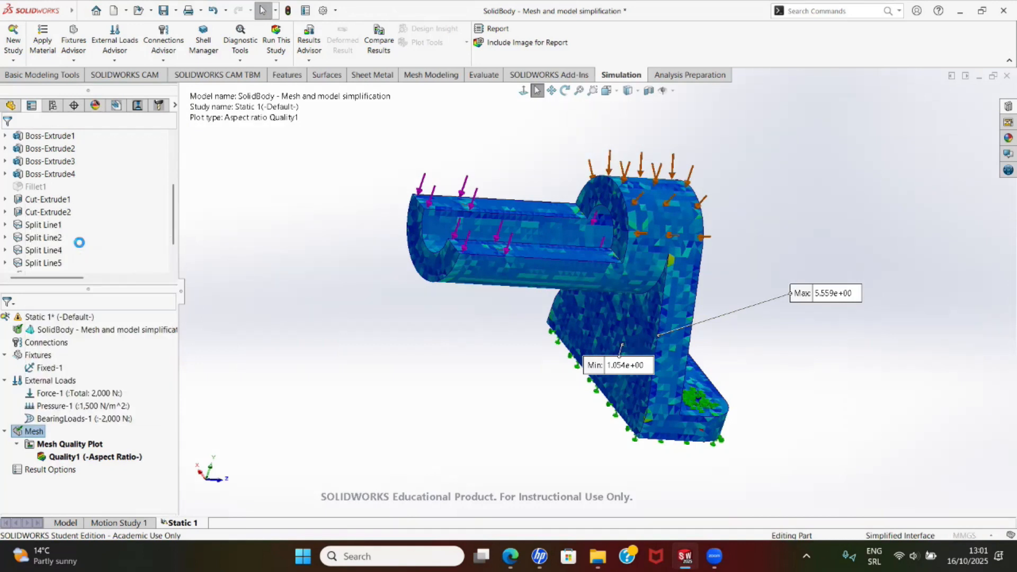
click(93, 234)
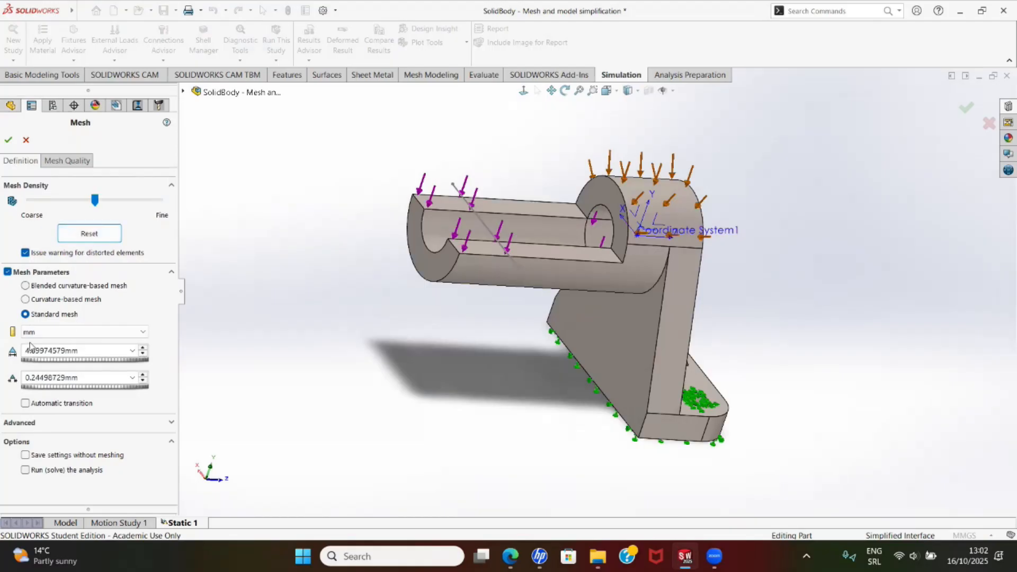
click(8, 141)
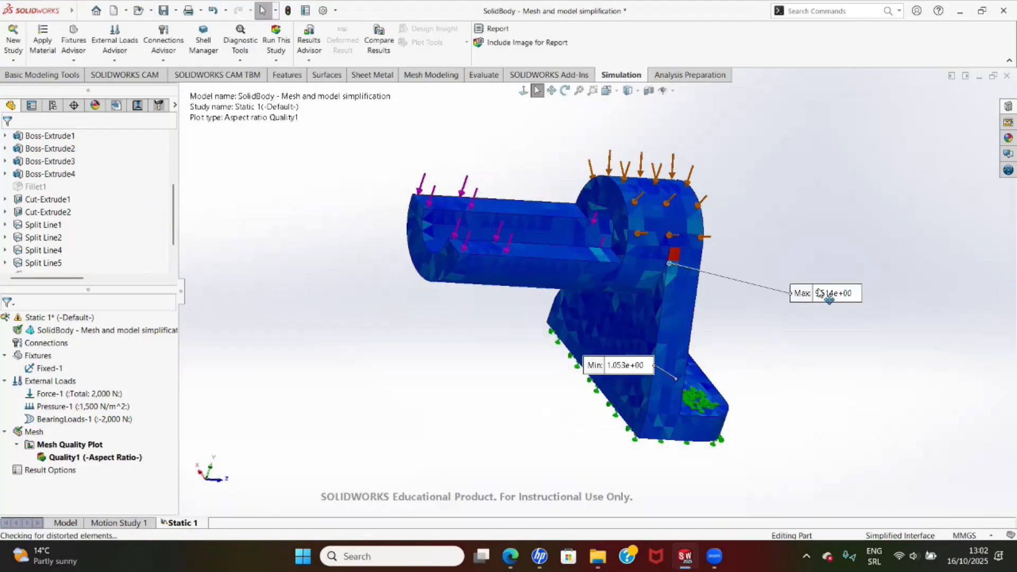
- Review the default mesh's details, including its node and element counts, aspect ratio percentages and distorted elements
right_click(34, 432)
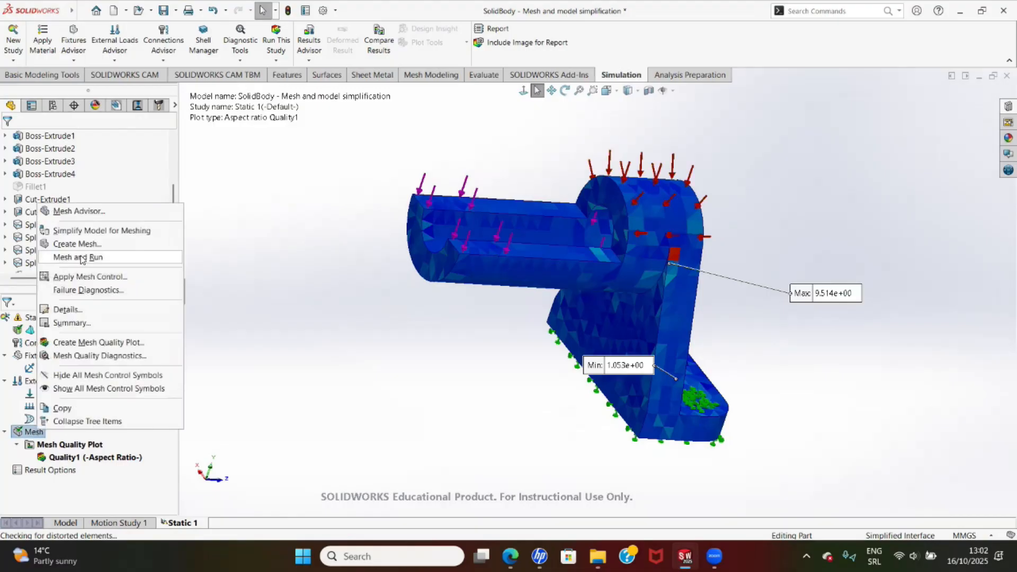
click(80, 312)
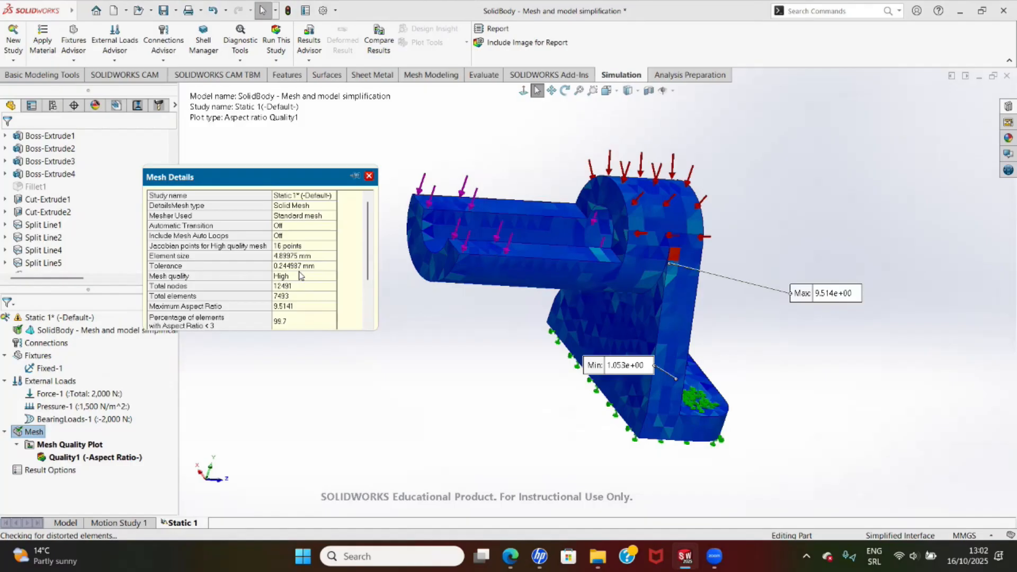
scroll(296, 285, down, 3)
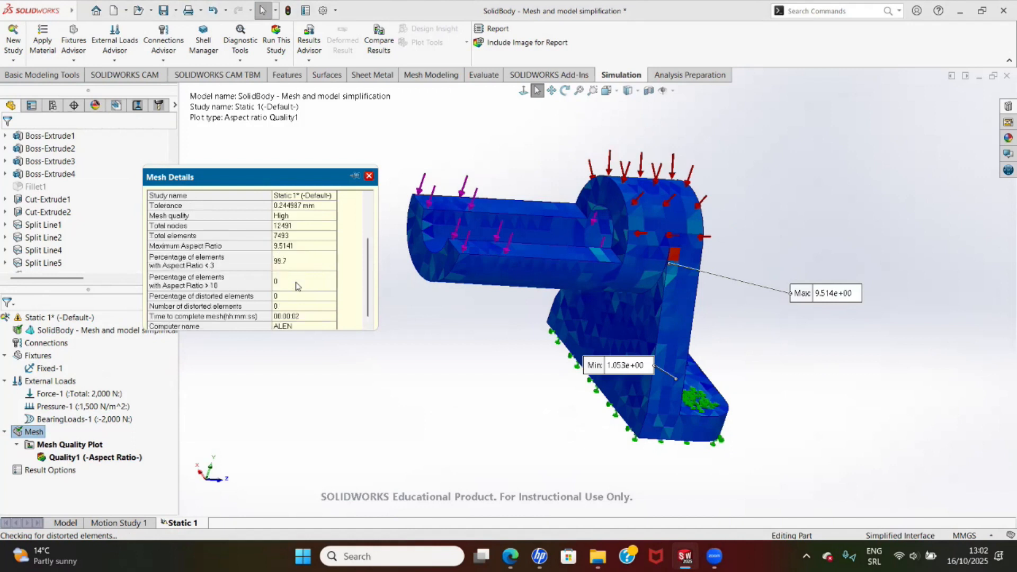
scroll(286, 289, up, 3)
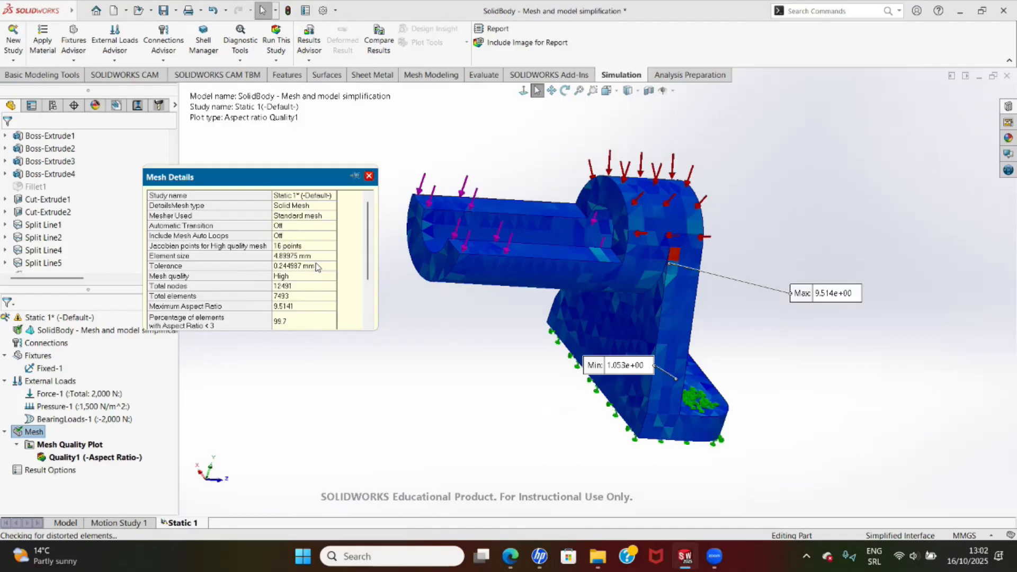
click(369, 177)
- Remesh the bracket with the standard mesh at 4.89974579 mm element size and automatic transition enabled
right_click(33, 432)
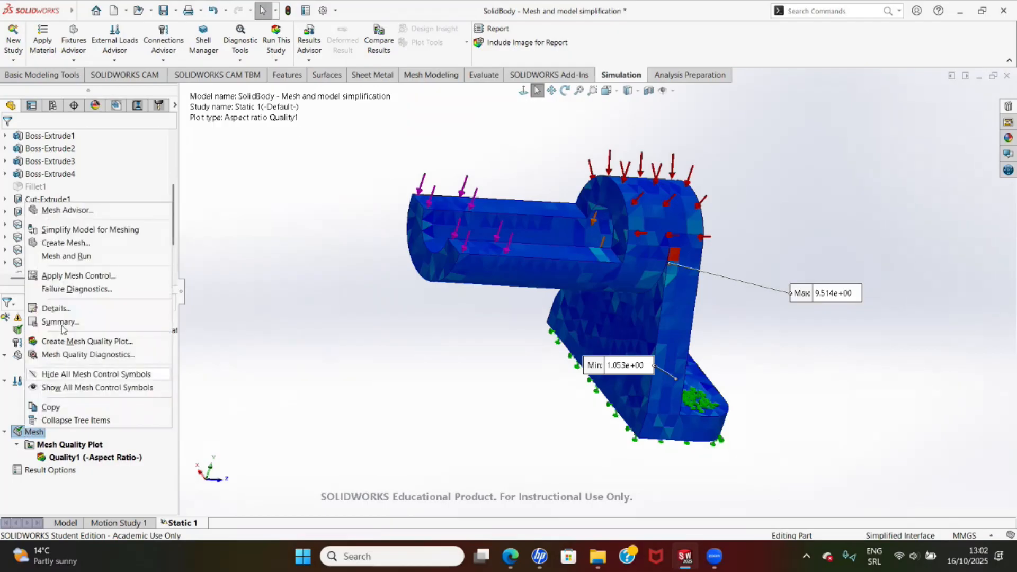
click(81, 256)
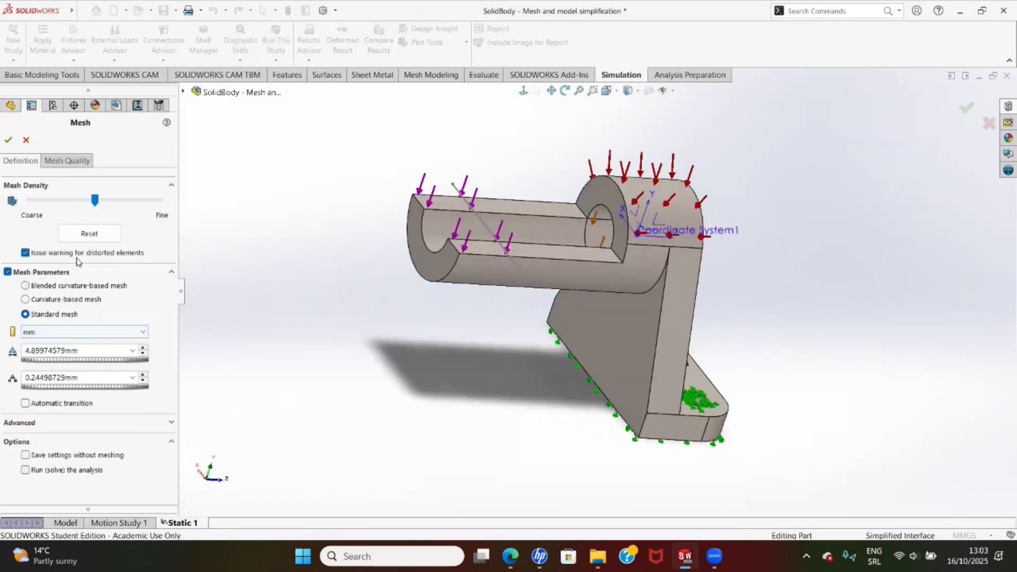
click(44, 407)
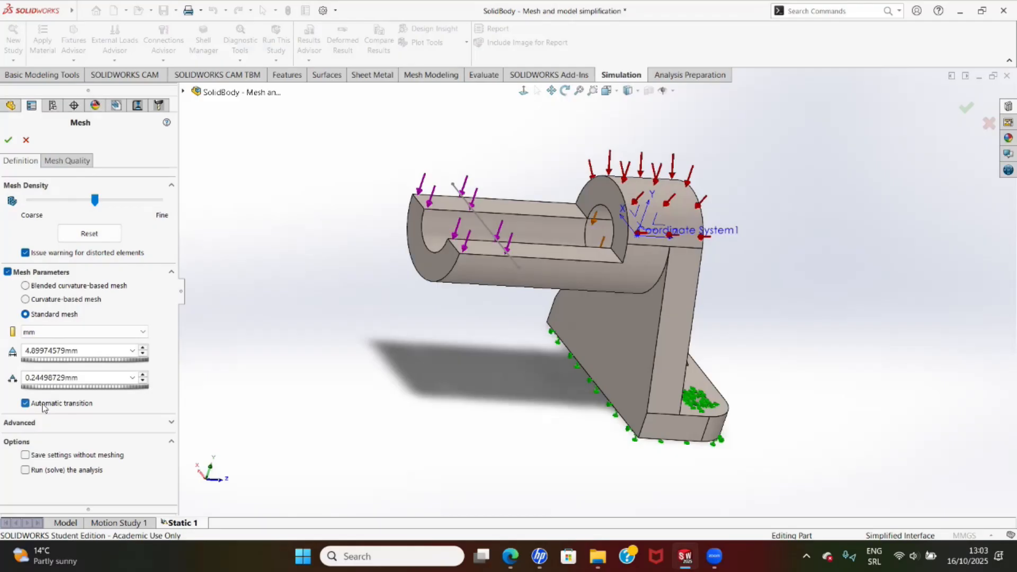
click(8, 139)
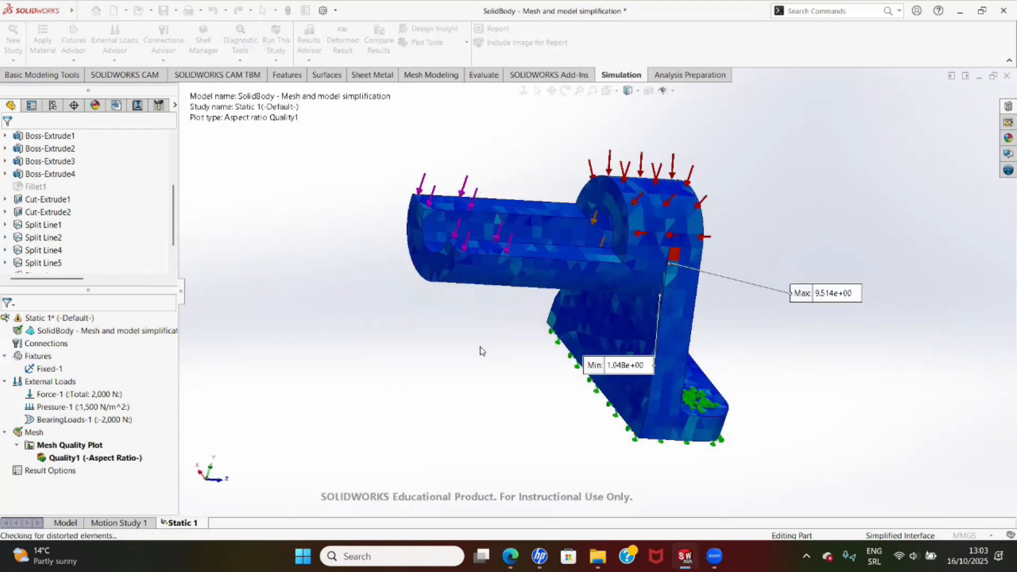
- Review the mesh details of the automatic transition mesh, including node and element counts, aspect ratios and distorted elements
right_click(30, 433)
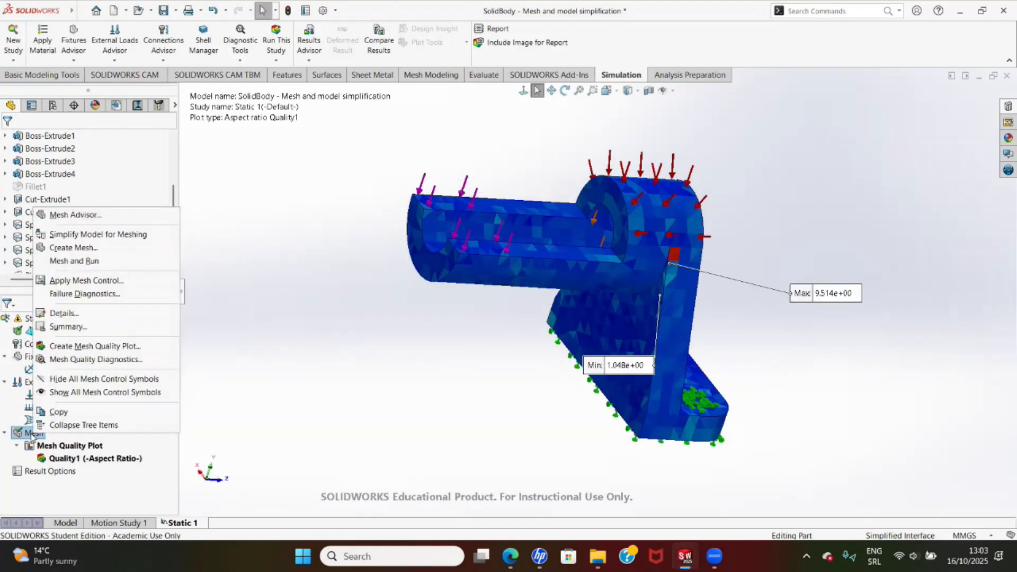
click(74, 313)
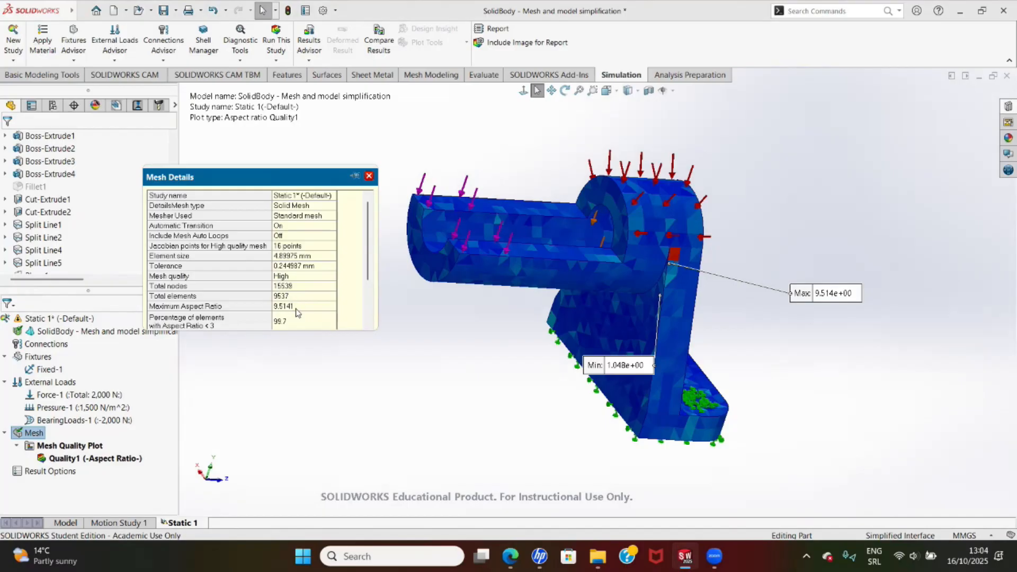
scroll(299, 310, down, 3)
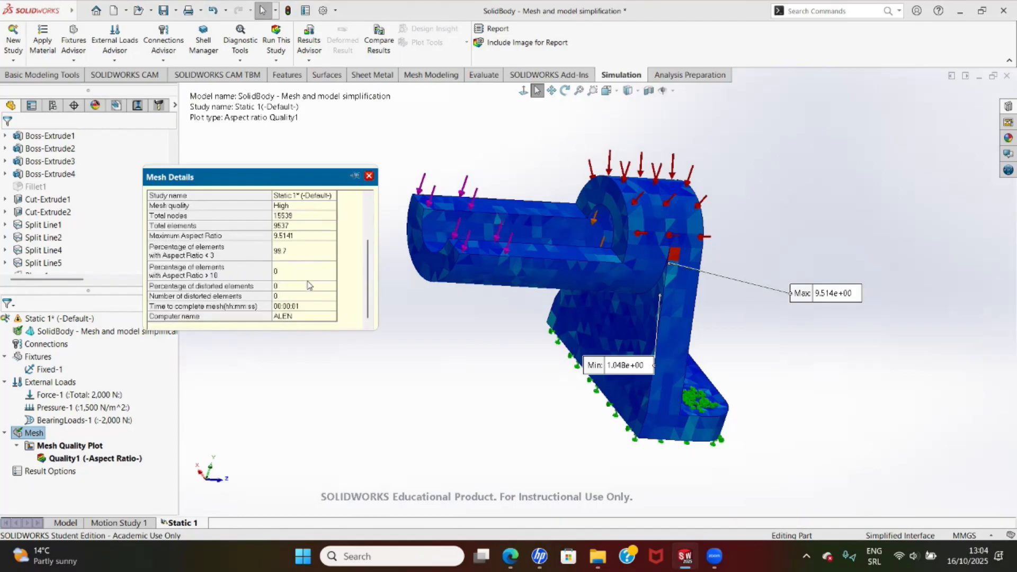
scroll(302, 306, up, 5)
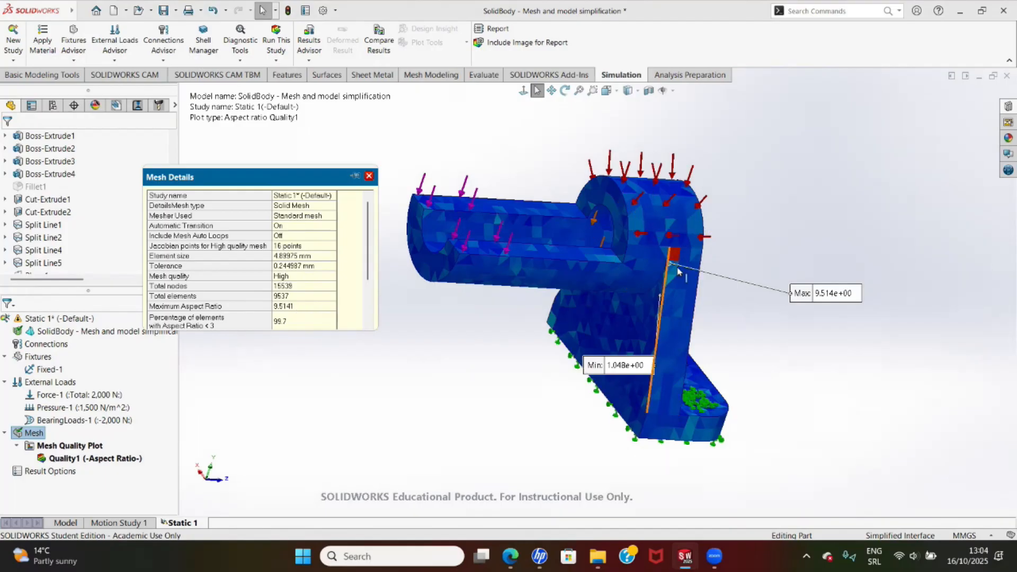
- Examine the element with the maximum aspect ratio where the hub meets the upright, and close the mesh details
scroll(672, 258, down, 5)
scroll(636, 296, down, 2)
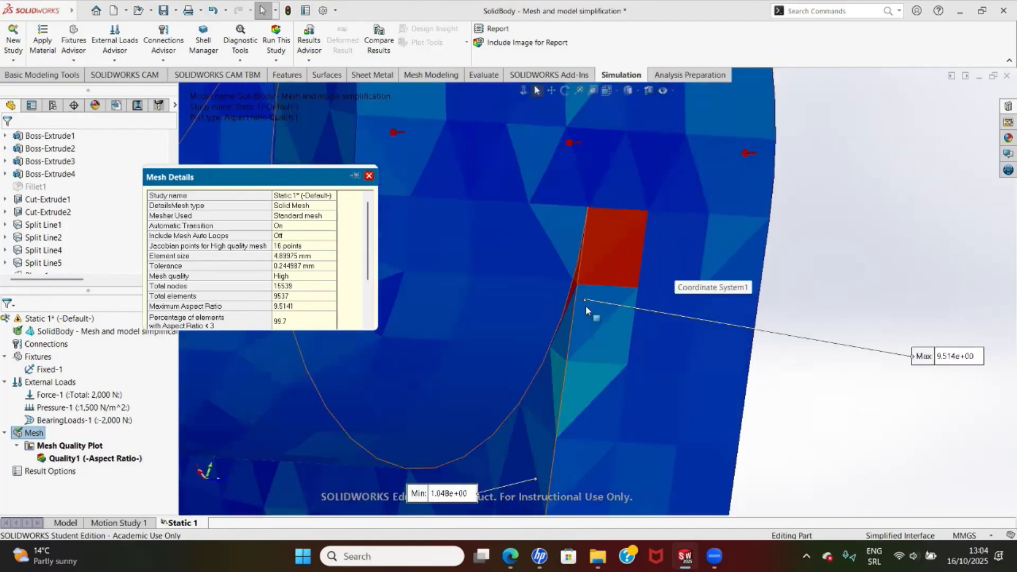
scroll(593, 307, up, 5)
click(369, 176)
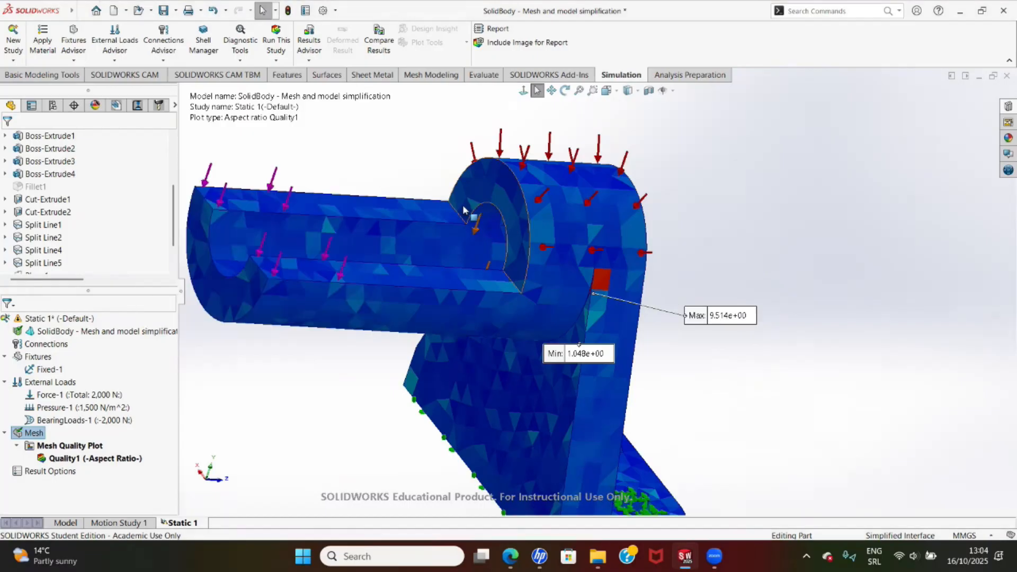
scroll(568, 327, up, 3)
scroll(563, 330, down, 1)
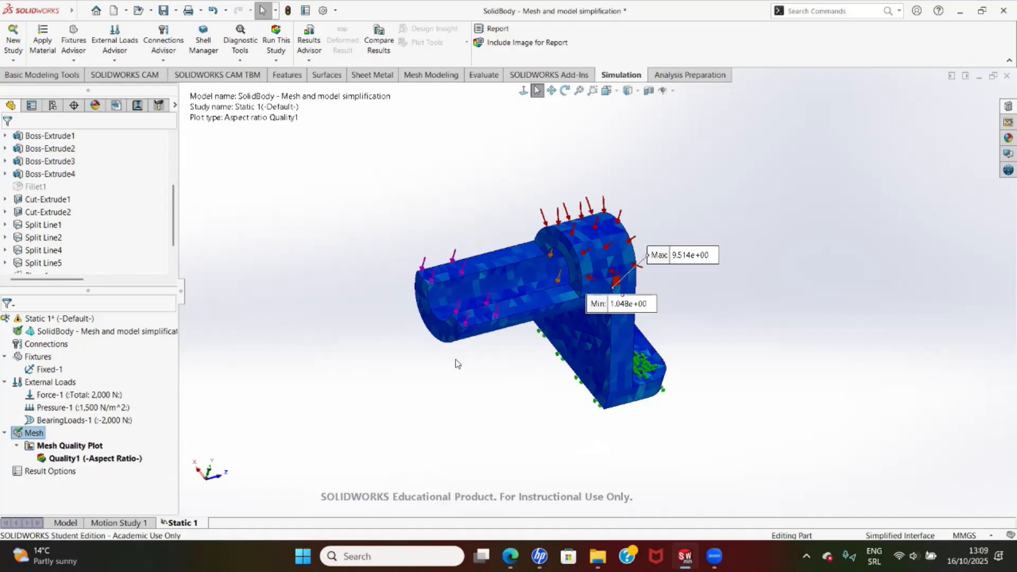
- Start a new mesh using the curvature-based mesher and set the minimum element size to 0.16332323 mm
right_click(29, 433)
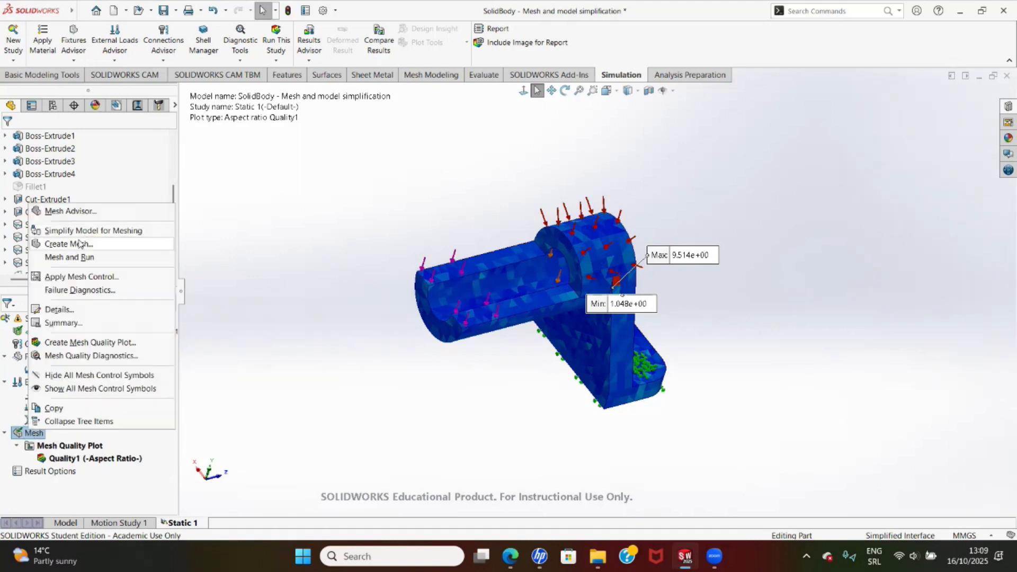
click(83, 240)
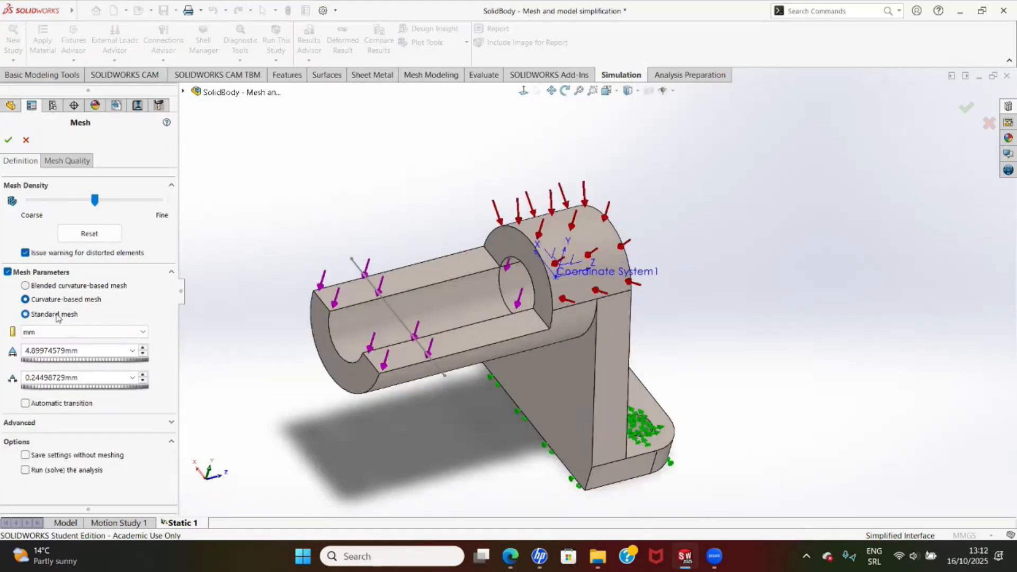
click(60, 299)
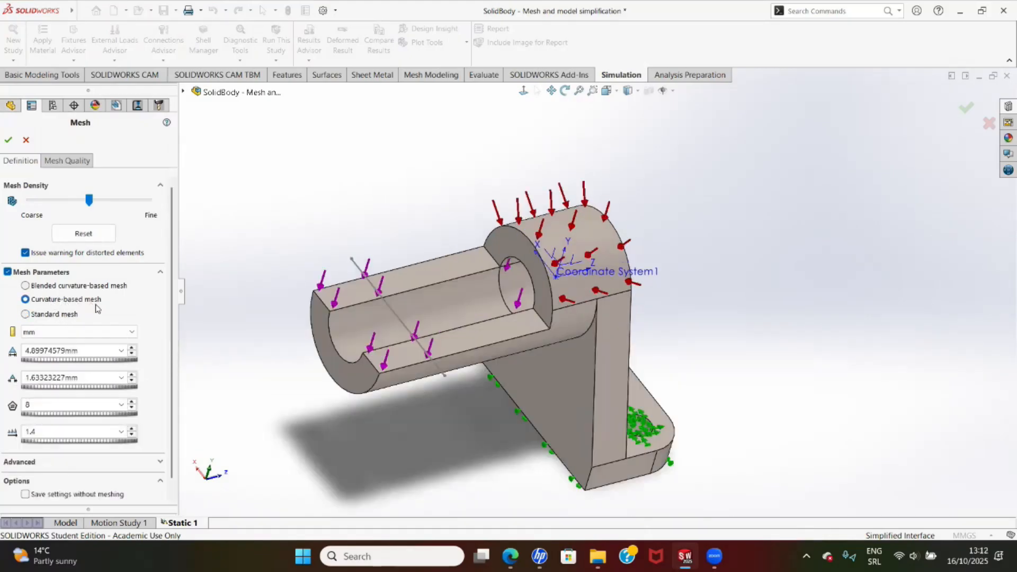
drag(88, 388, 46, 388)
click(82, 377)
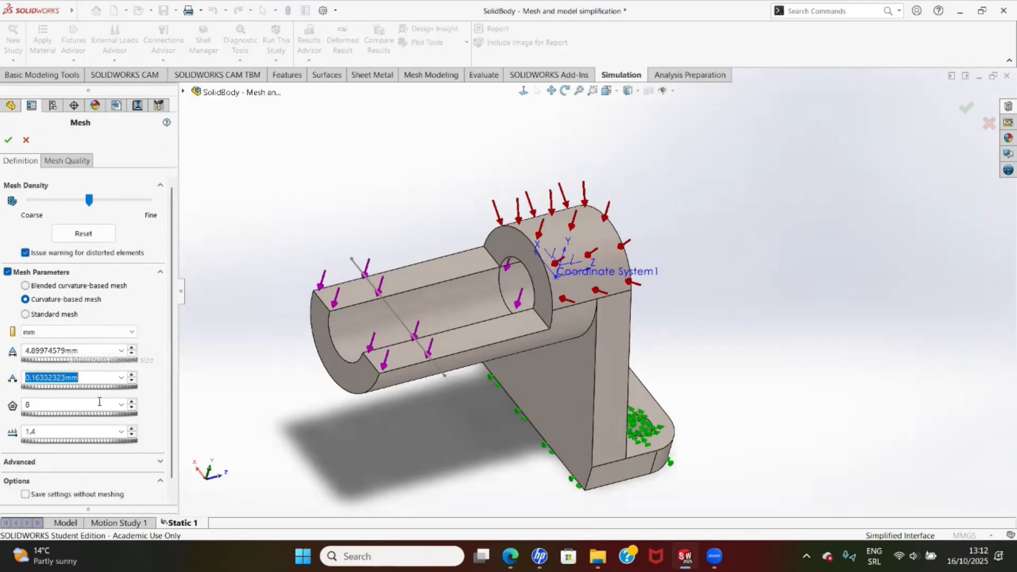
- Set the minimum number of elements in a circle to 36 and generate the curvature-based mesh
click(76, 406)
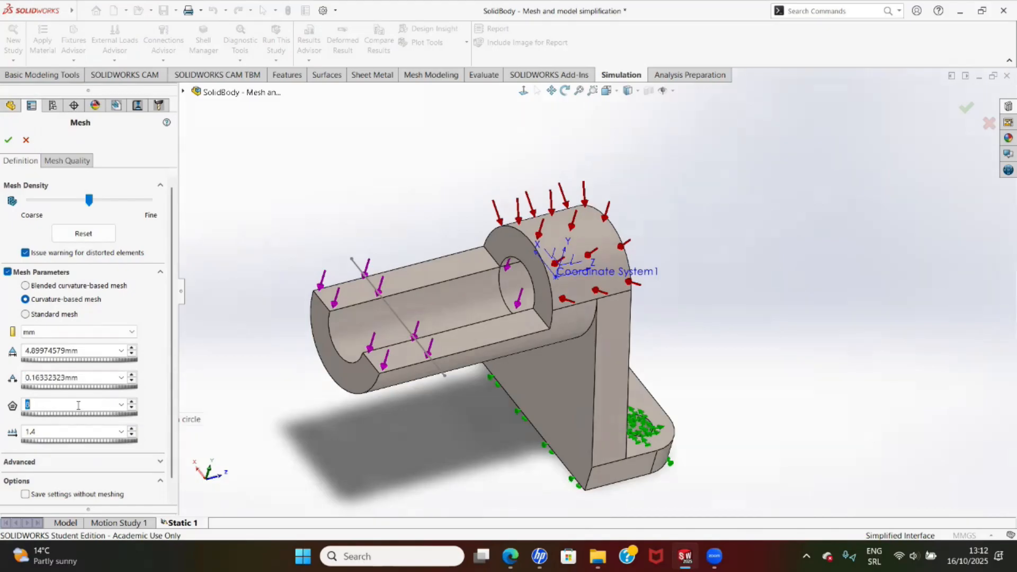
click(121, 406)
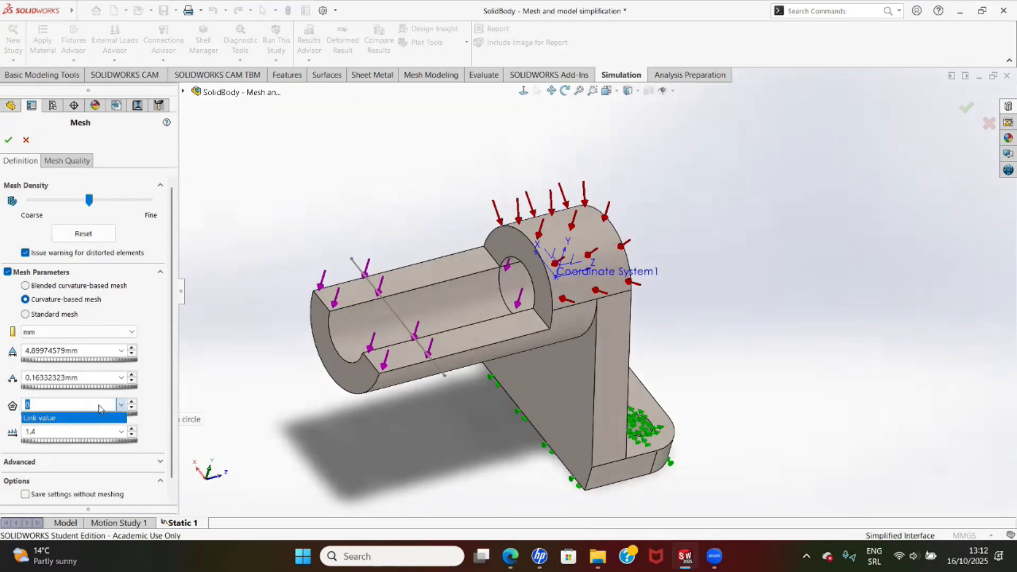
click(100, 407)
drag(100, 406, 2, 412)
text(36)
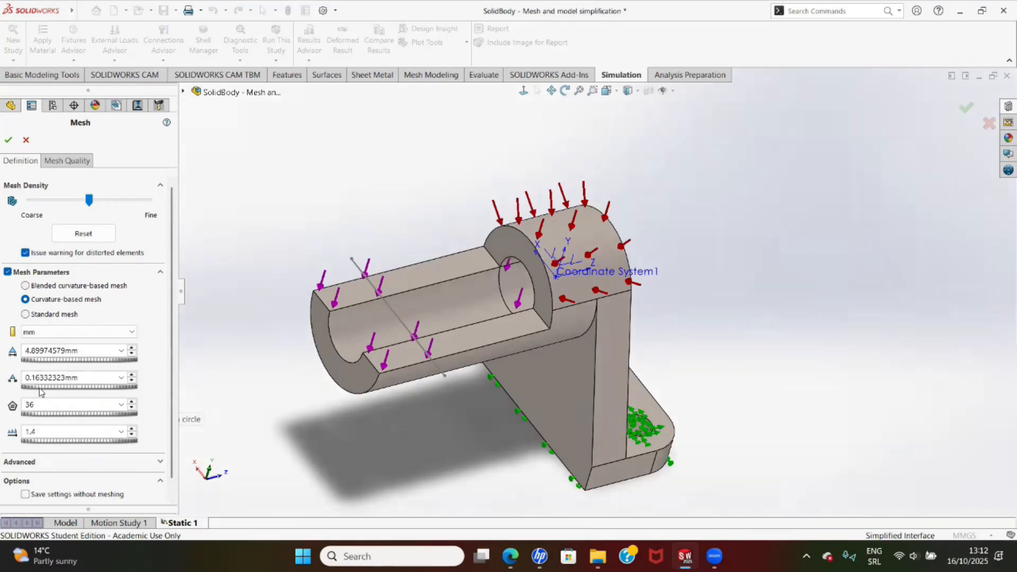
click(29, 388)
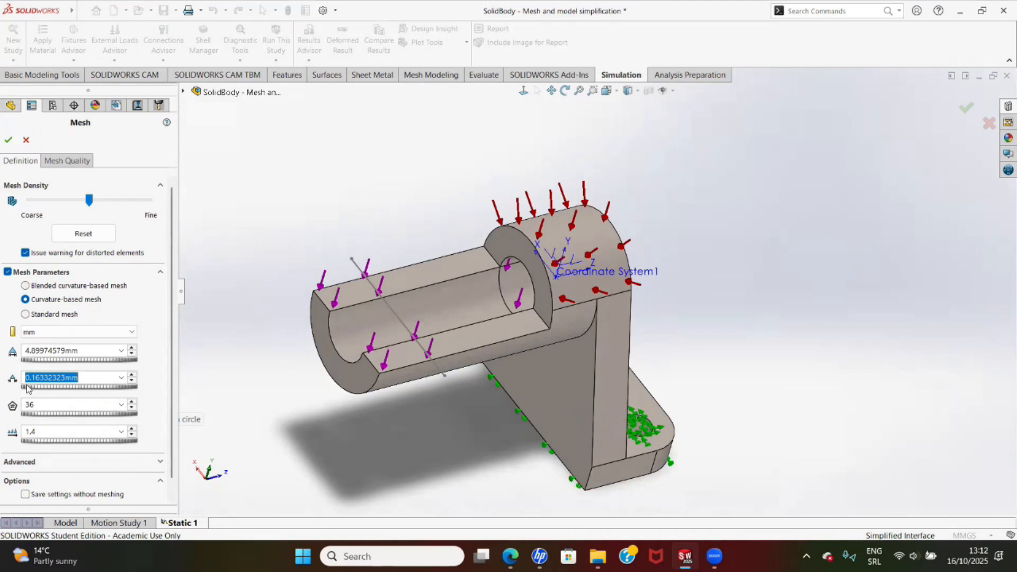
click(8, 140)
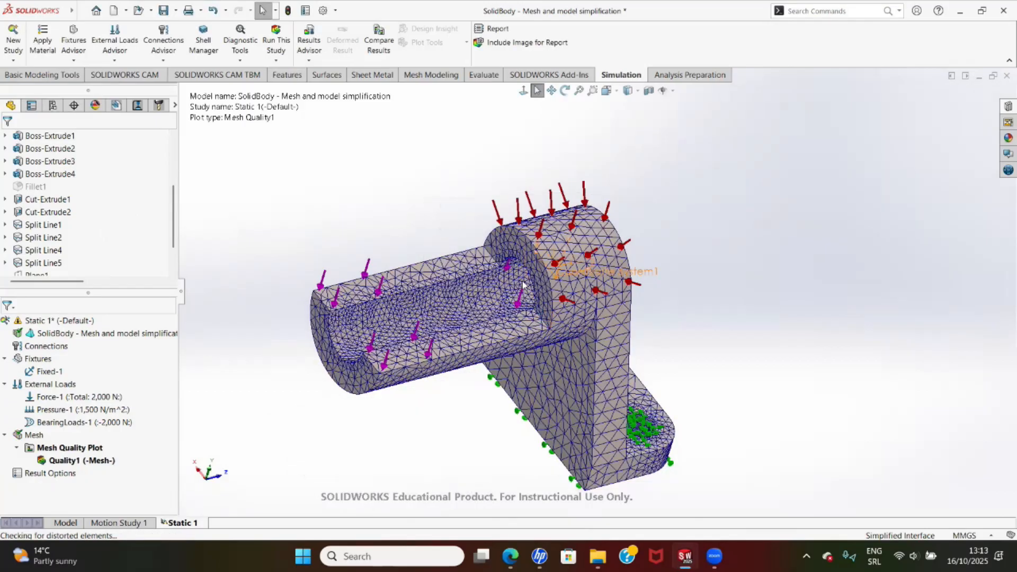
- Examine the curvature-based mesh on the half-cylinder channel, around the base mounting hole and over the whole bracket
scroll(461, 307, down, 3)
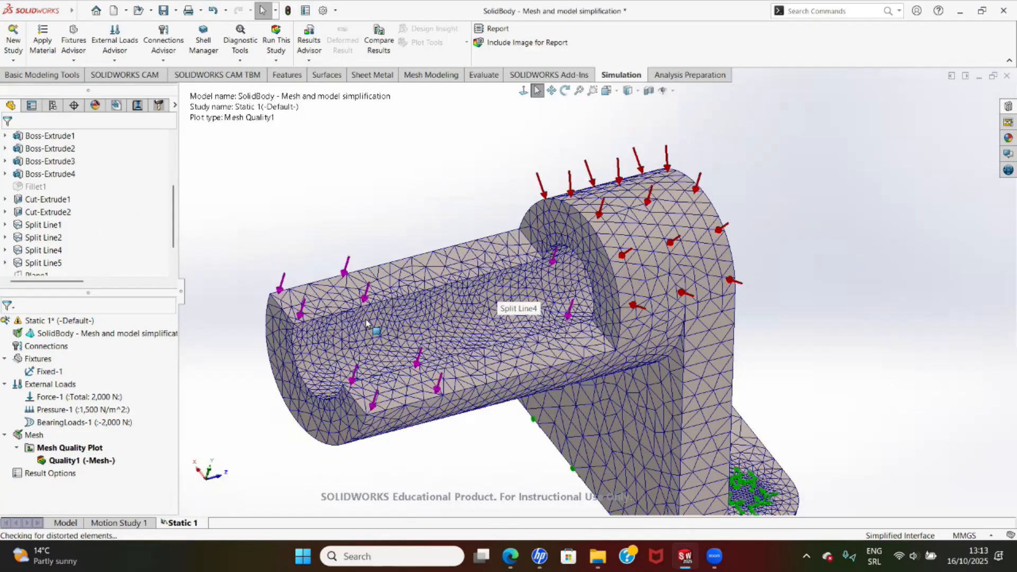
scroll(450, 324, down, 2)
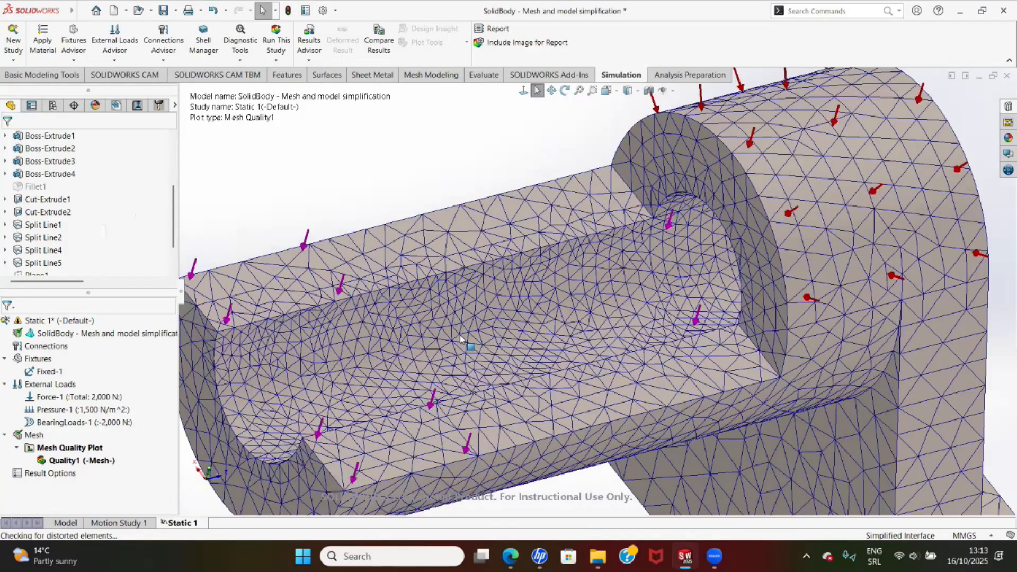
scroll(507, 338, up, 3)
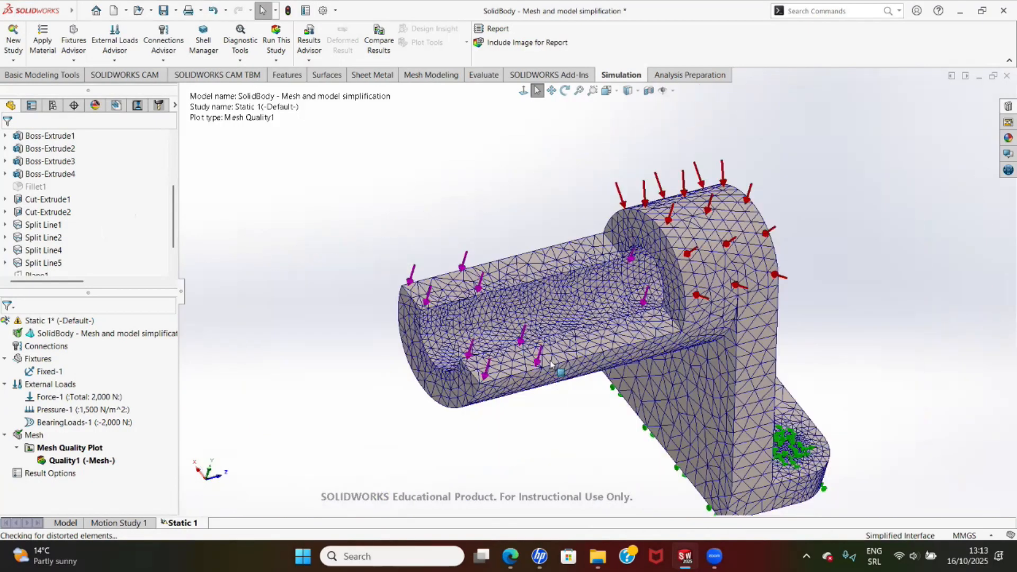
middle_drag(714, 412, 746, 452)
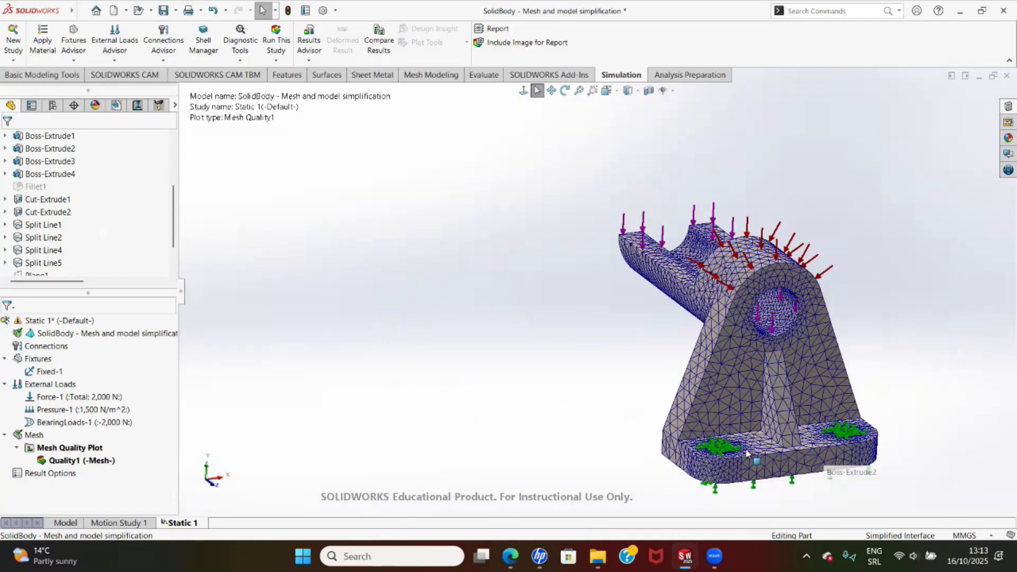
scroll(746, 453, down, 5)
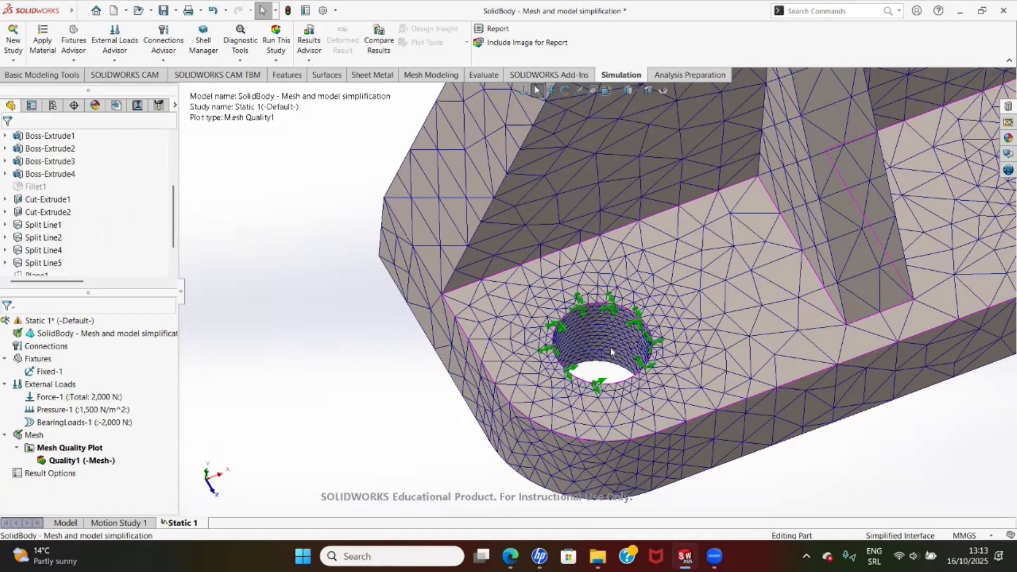
scroll(611, 352, down, 3)
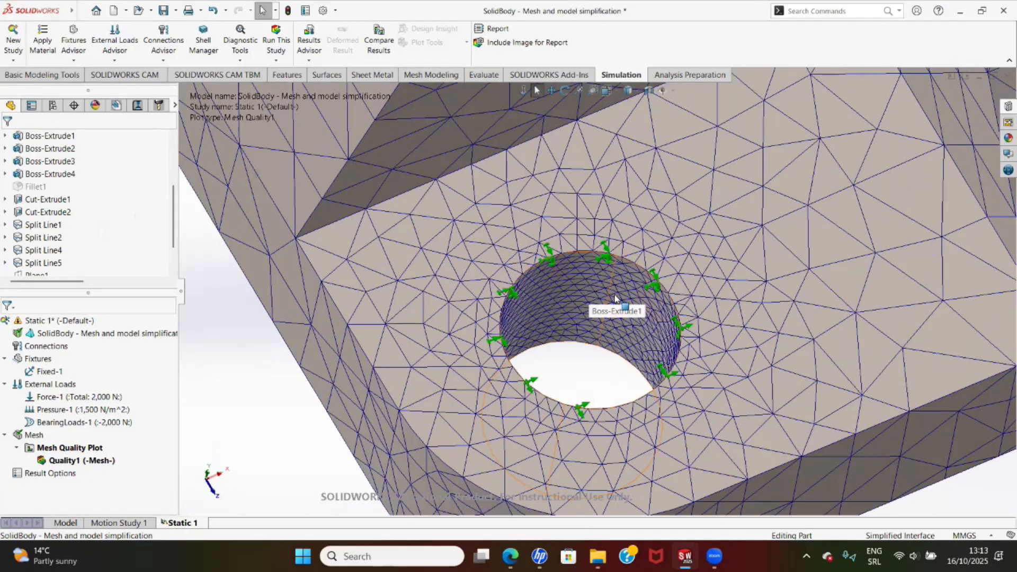
scroll(614, 299, up, 7)
middle_drag(592, 324, 694, 275)
scroll(560, 202, up, 3)
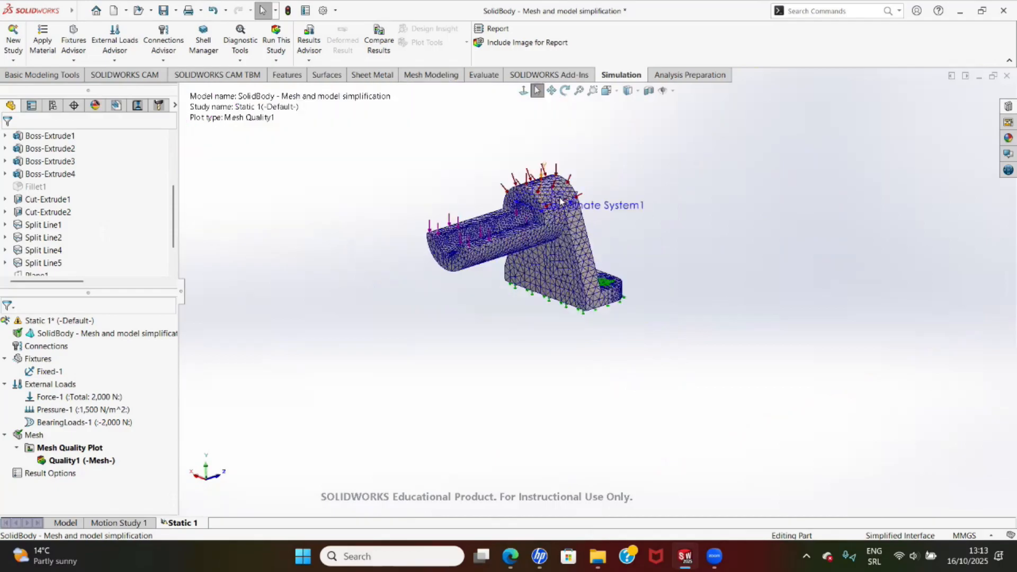
scroll(560, 202, down, 5)
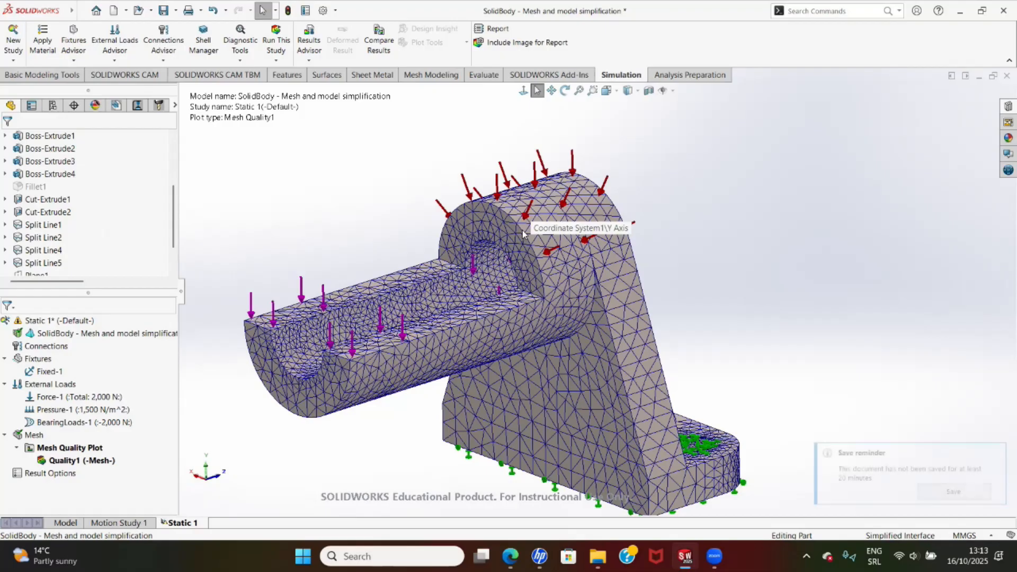
scroll(528, 306, up, 2)
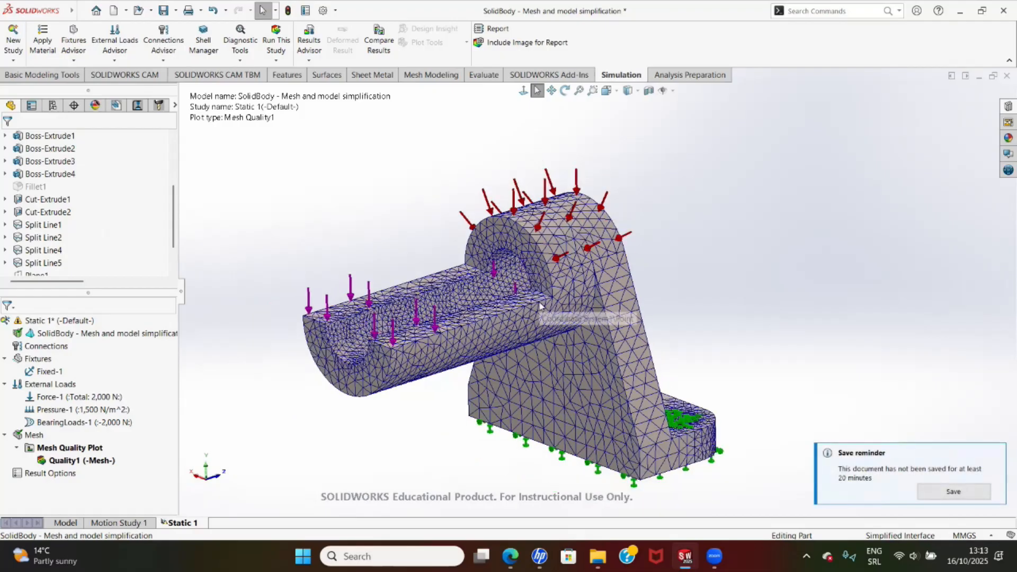
- Review the curvature-based mesh's details, including element sizes, node and element counts, aspect ratios and meshing time
right_click(33, 435)
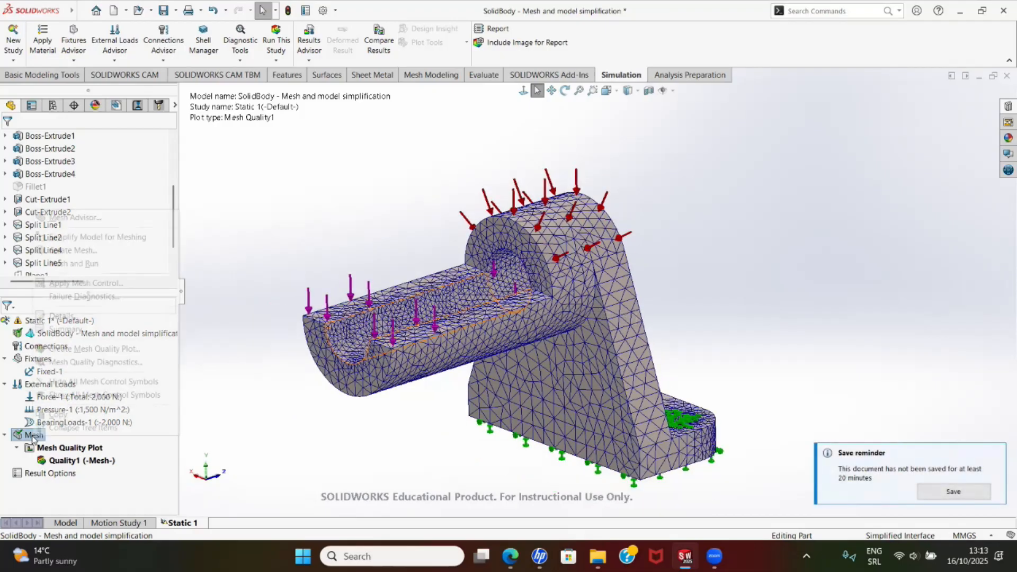
click(63, 316)
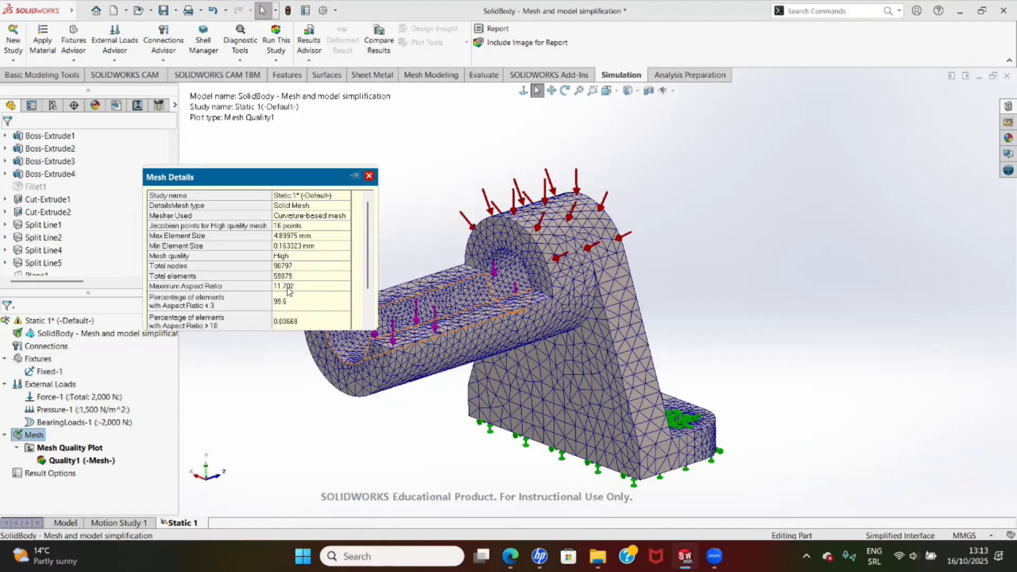
scroll(312, 310, down, 2)
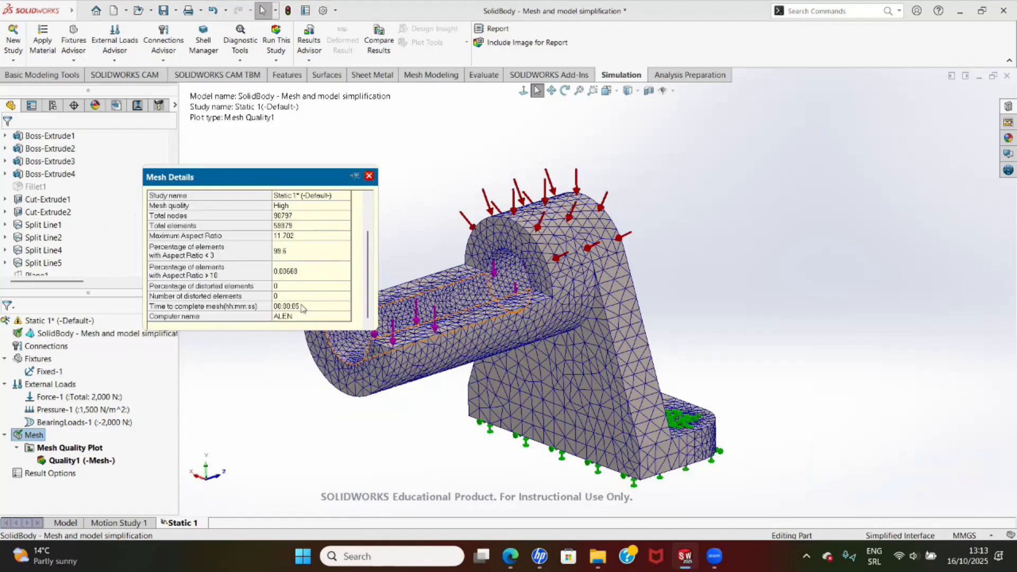
scroll(321, 290, up, 2)
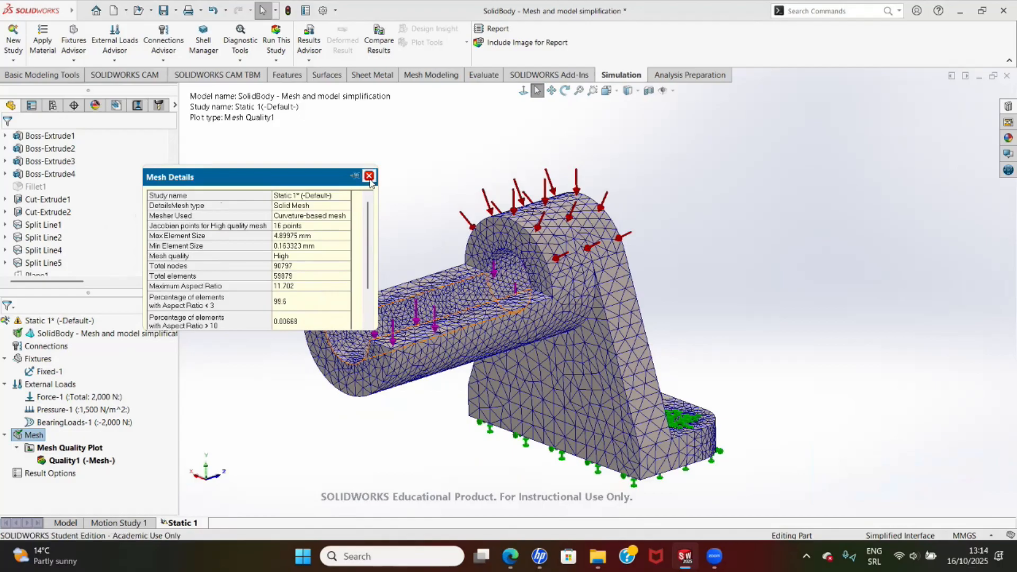
click(369, 176)
- Create a second mesh quality plot showing the aspect ratio of the curvature-based mesh
right_click(64, 448)
click(103, 456)
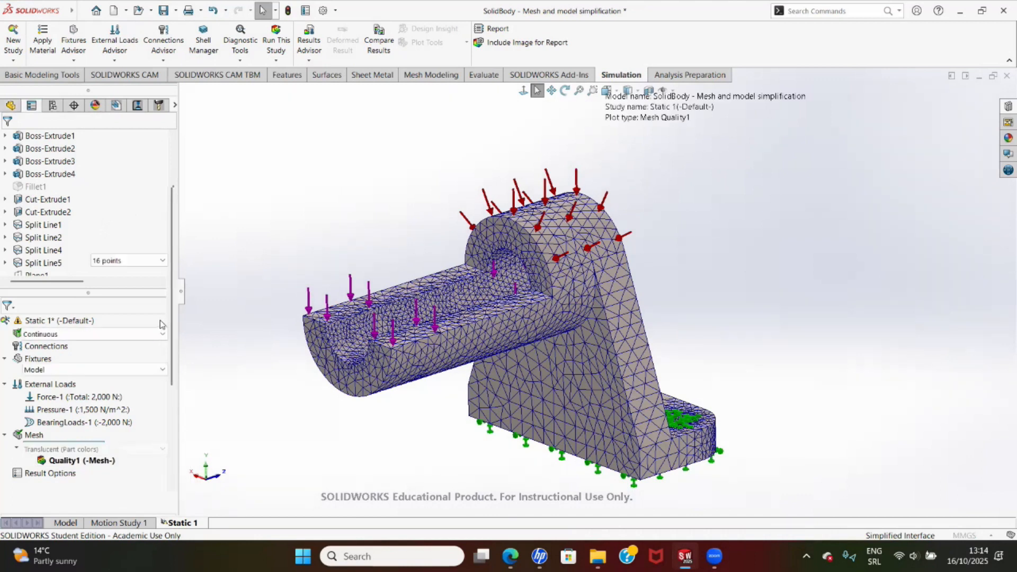
click(53, 216)
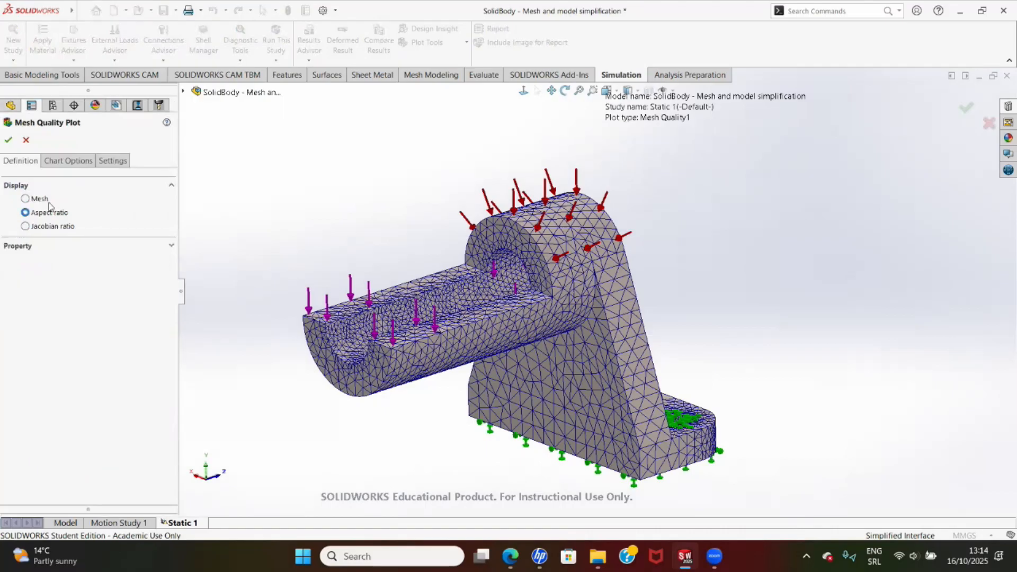
click(11, 139)
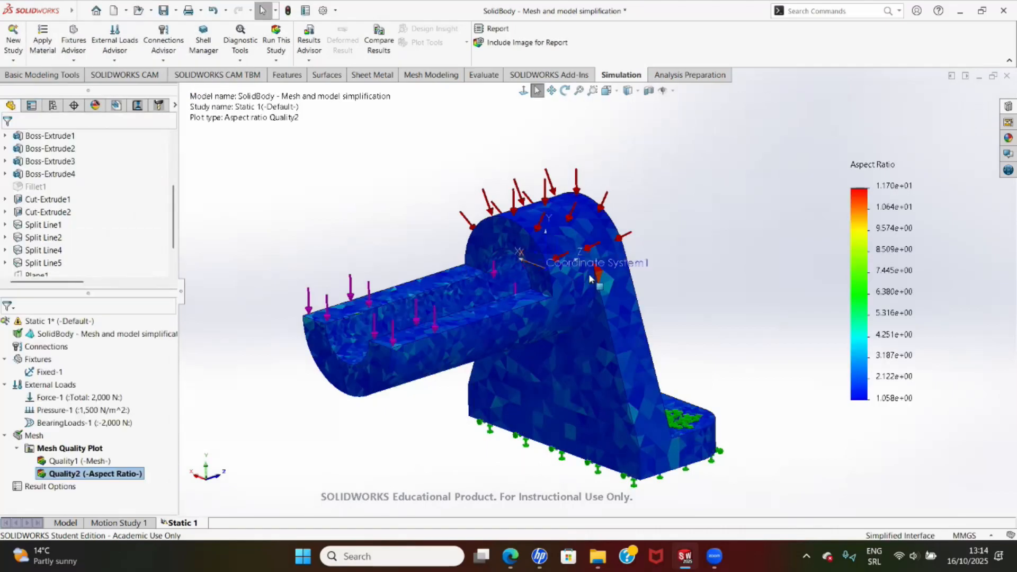
- Show the minimum and maximum annotations on the second quality plot of aspect ratio
mouse_move(625, 339)
middle_down()
mouse_move(565, 343)
mouse_move(612, 331)
mouse_move(611, 348)
middle_up()
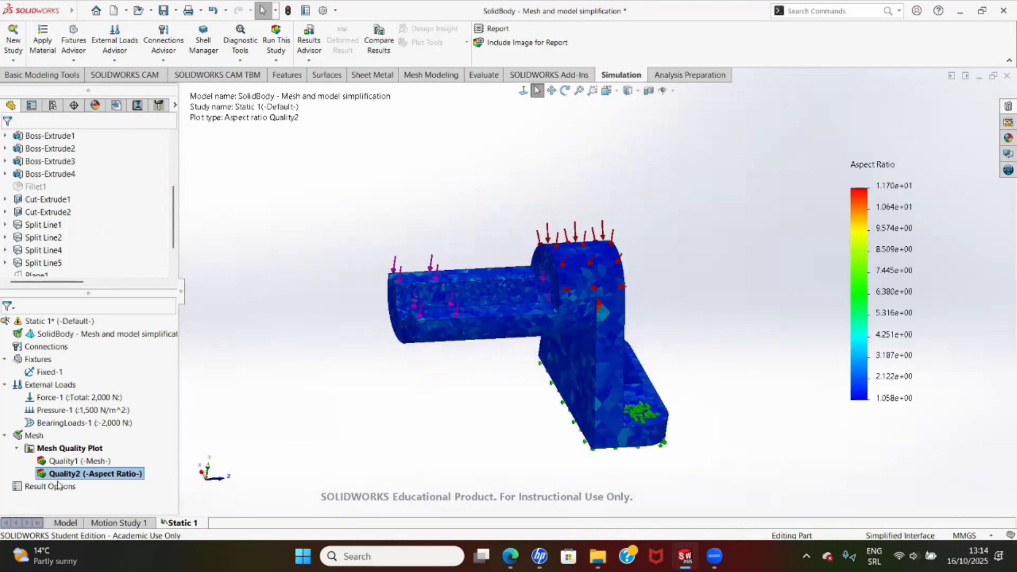
right_click(61, 477)
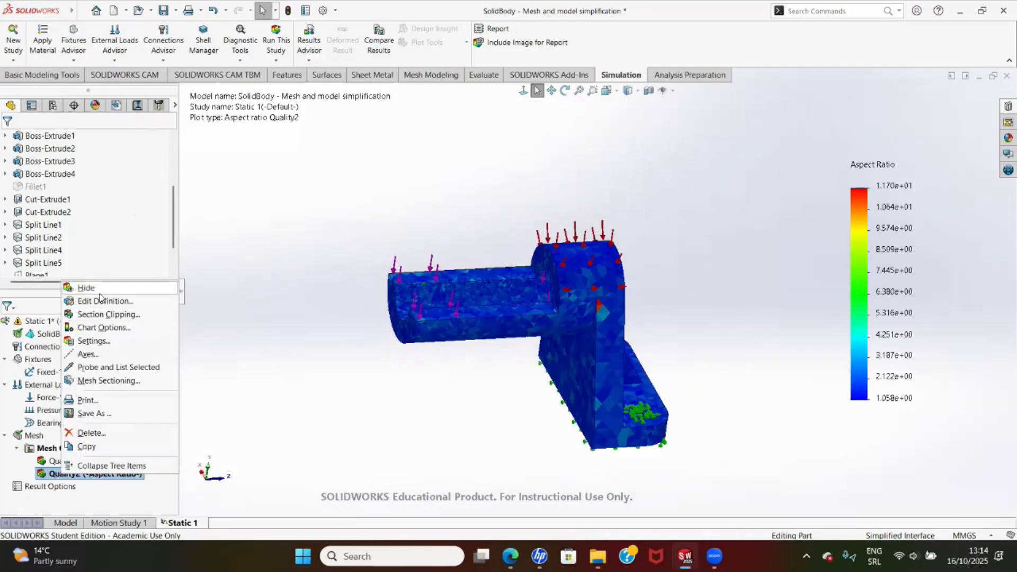
click(112, 327)
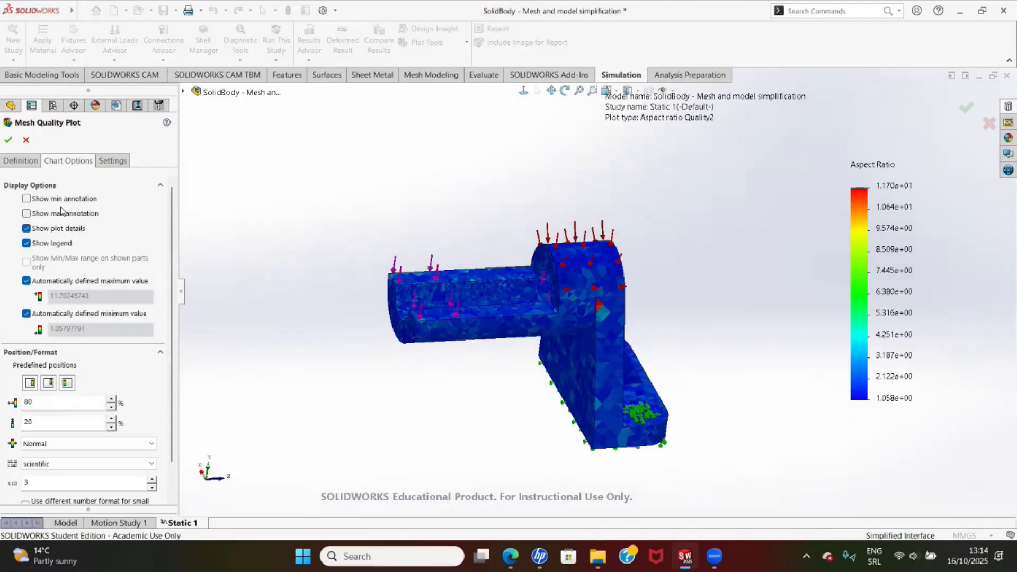
click(61, 212)
click(62, 198)
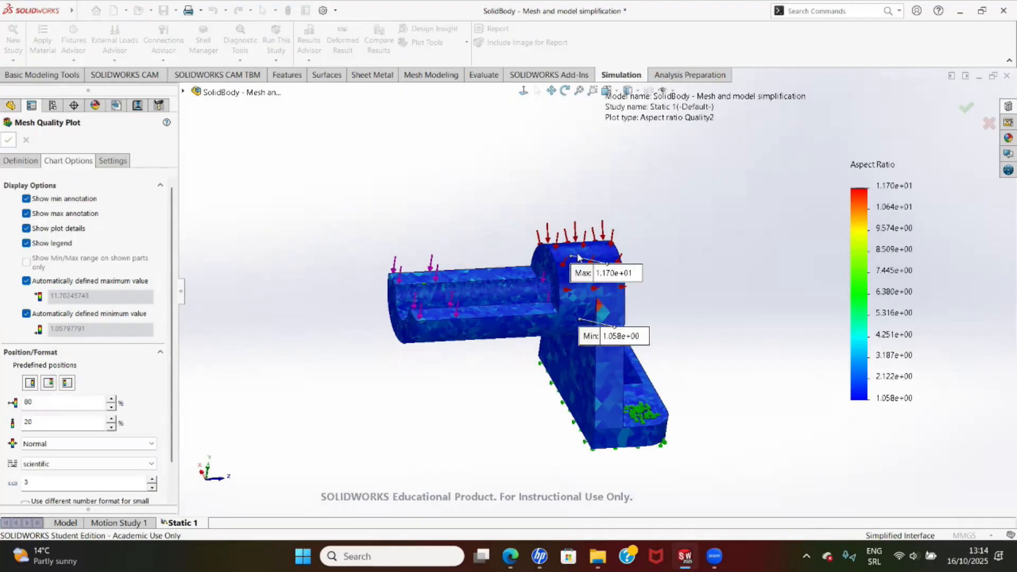
- Examine the element marked with the maximum aspect ratio where the horizontal cylinder meets the upright's sloped edge
middle_drag(567, 374, 668, 212)
drag(668, 212, 670, 211)
scroll(534, 278, down, 3)
middle_drag(534, 341, 438, 414)
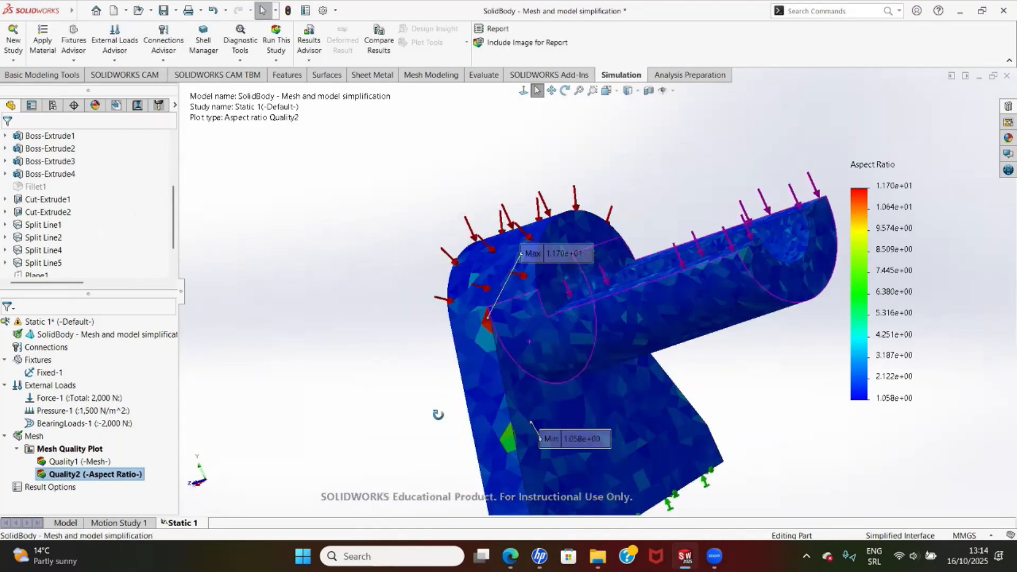
scroll(500, 322, down, 5)
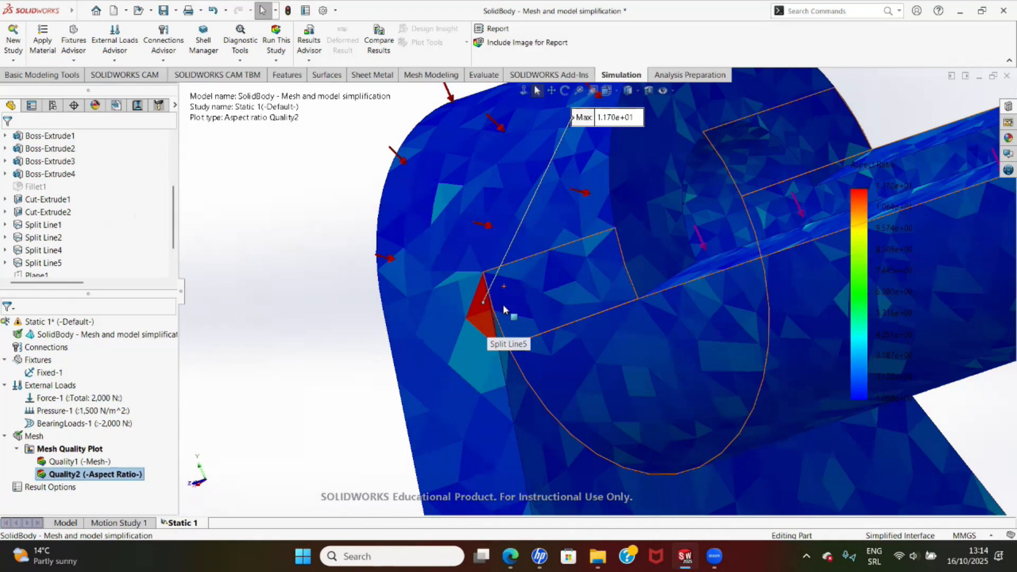
scroll(503, 305, up, 5)
scroll(622, 363, up, 3)
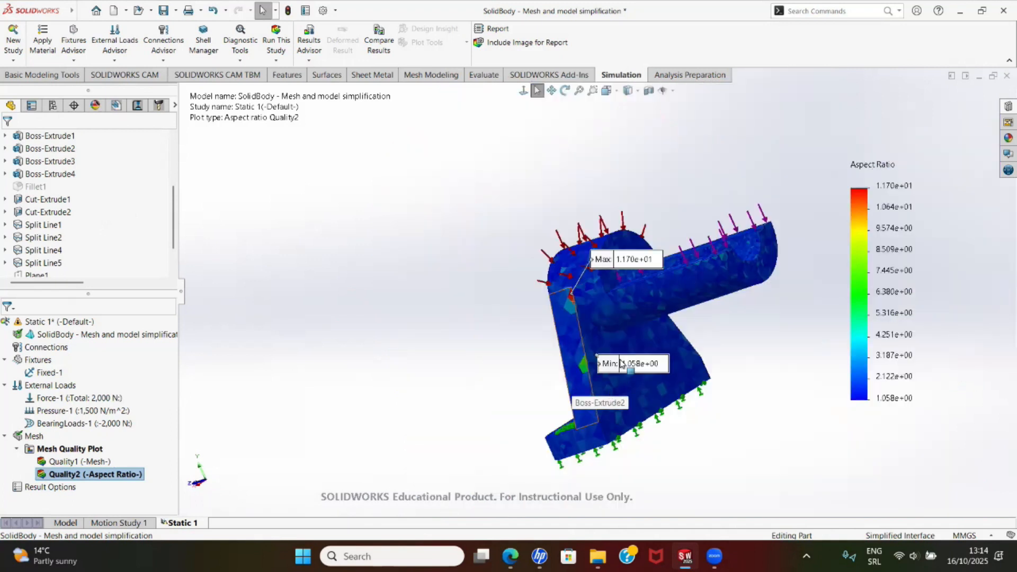
- Examine the area of the upright marked with the minimum aspect ratio, beside the rib above the base
scroll(622, 363, down, 1)
middle_drag(653, 427, 711, 412)
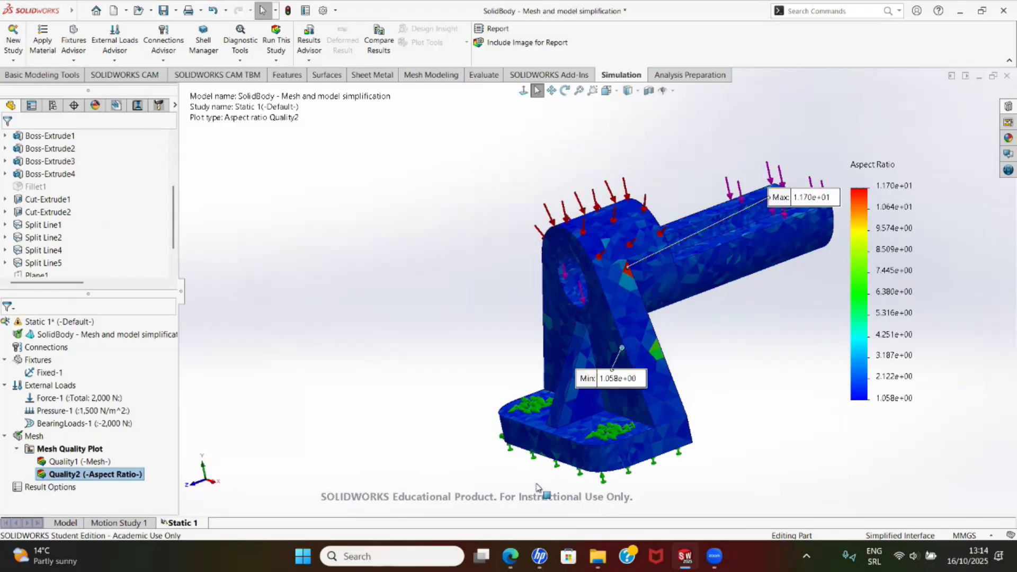
scroll(625, 360, down, 8)
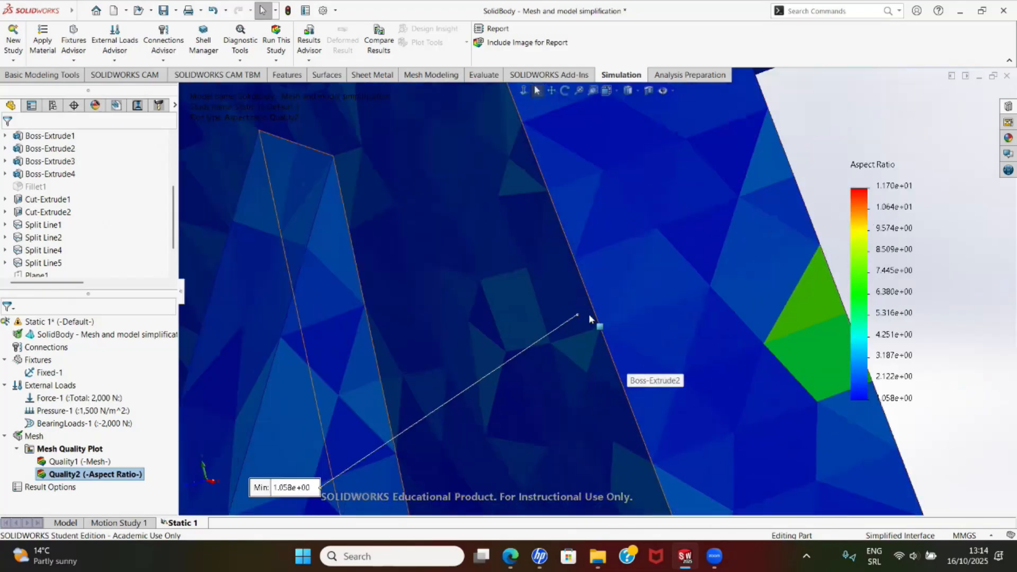
scroll(589, 315, down, 5)
scroll(596, 319, up, 4)
scroll(581, 290, up, 1)
scroll(596, 407, up, 3)
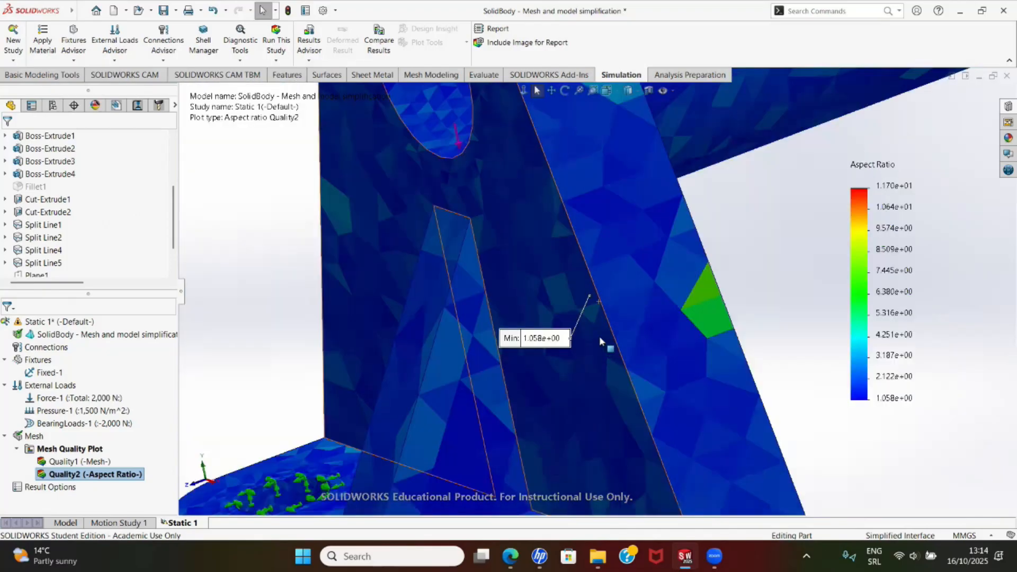
scroll(599, 336, up, 6)
scroll(628, 227, down, 4)
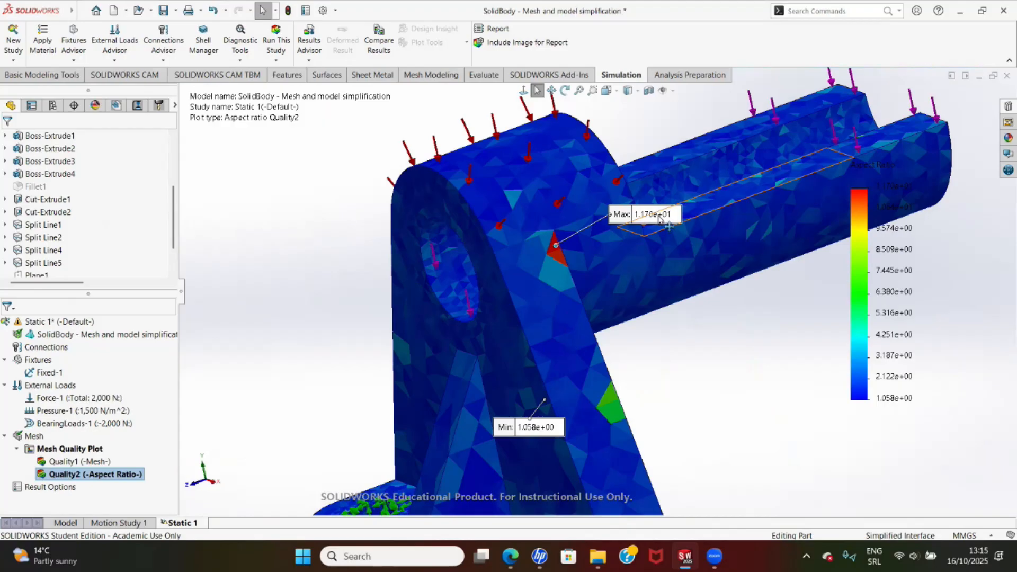
- Compare the locations of the maximum and minimum aspect ratio annotations on the upright from the base side
scroll(580, 291, up, 3)
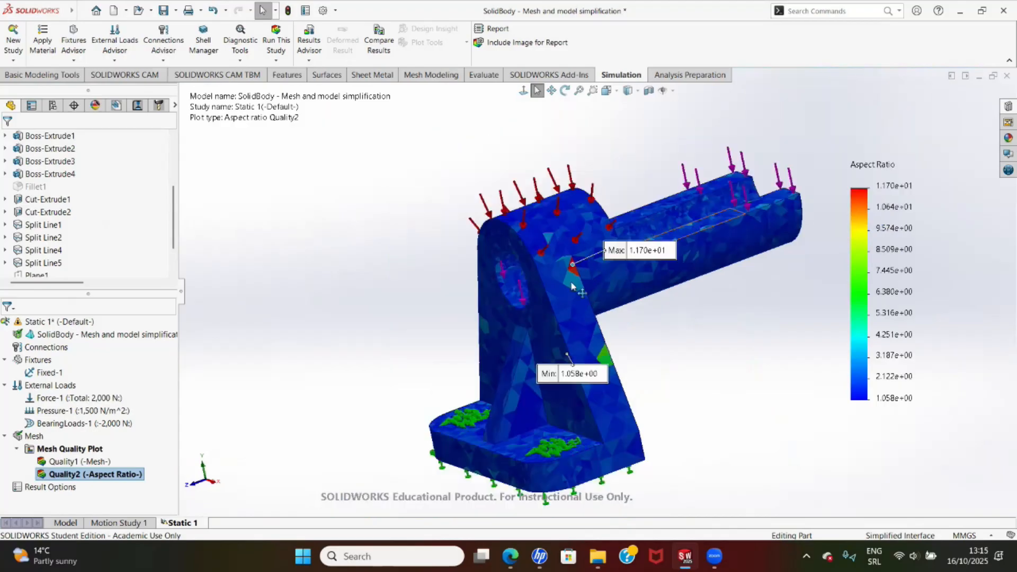
mouse_move(497, 359)
middle_down()
mouse_move(504, 321)
mouse_move(587, 302)
mouse_move(507, 355)
middle_up()
scroll(570, 362, down, 5)
scroll(582, 230, up, 5)
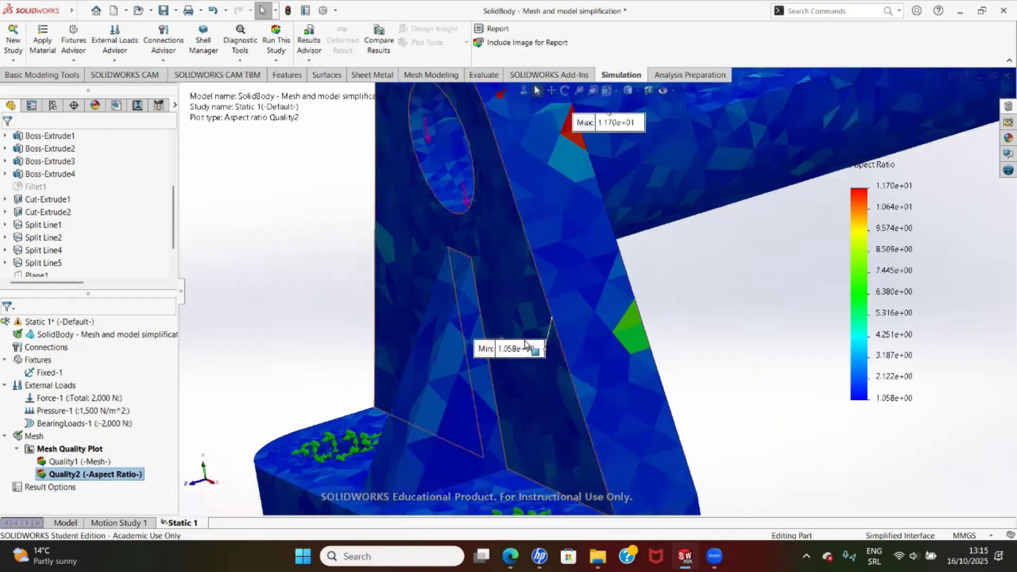
scroll(620, 241, down, 5)
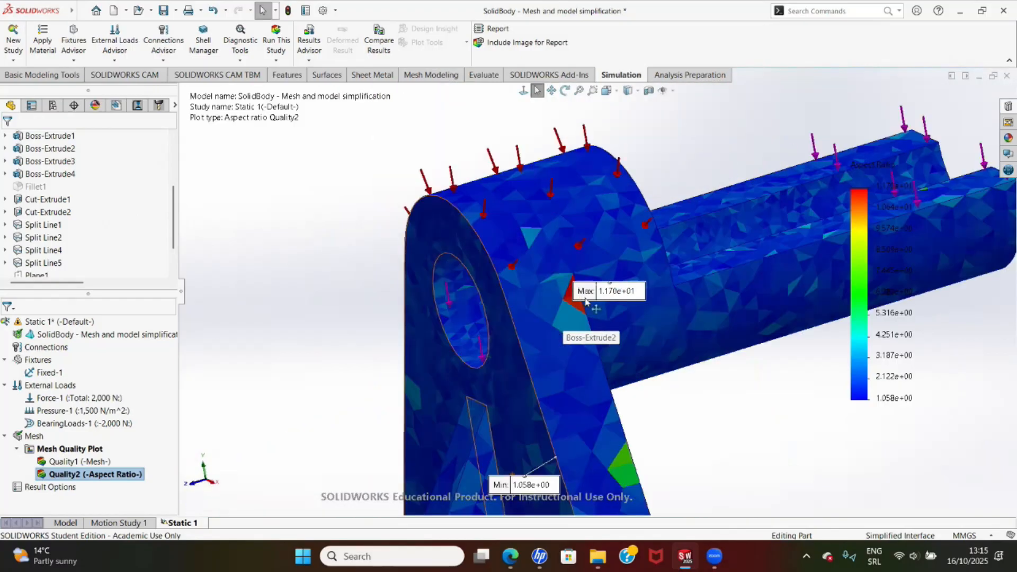
drag(769, 355, 771, 352)
scroll(545, 392, up, 5)
- Inspect the aspect ratio distribution over the half-cylinder channel, its junction with the upright and the whole bracket
middle_drag(513, 367, 726, 434)
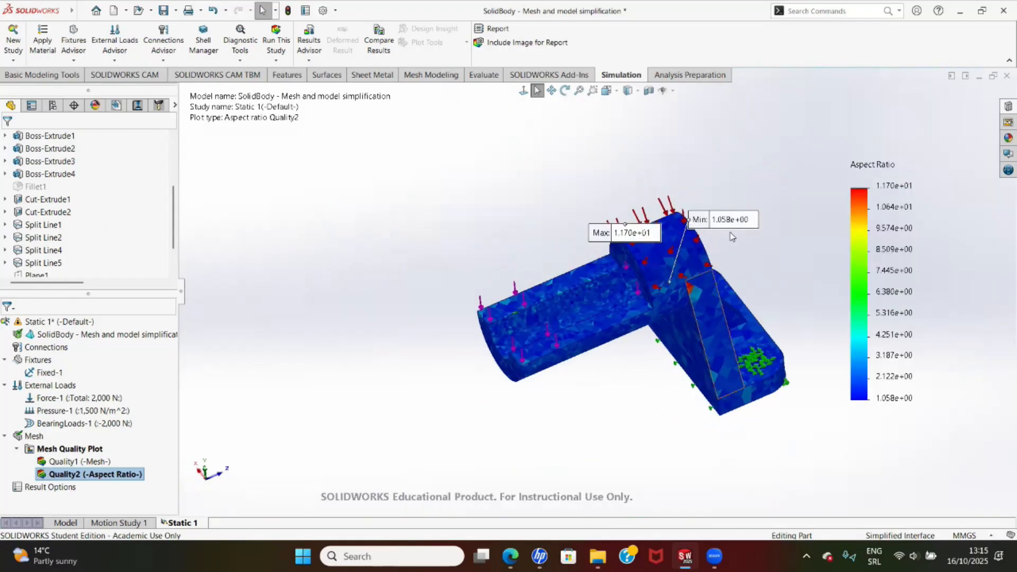
scroll(731, 235, down, 4)
scroll(661, 360, up, 3)
scroll(615, 374, down, 2)
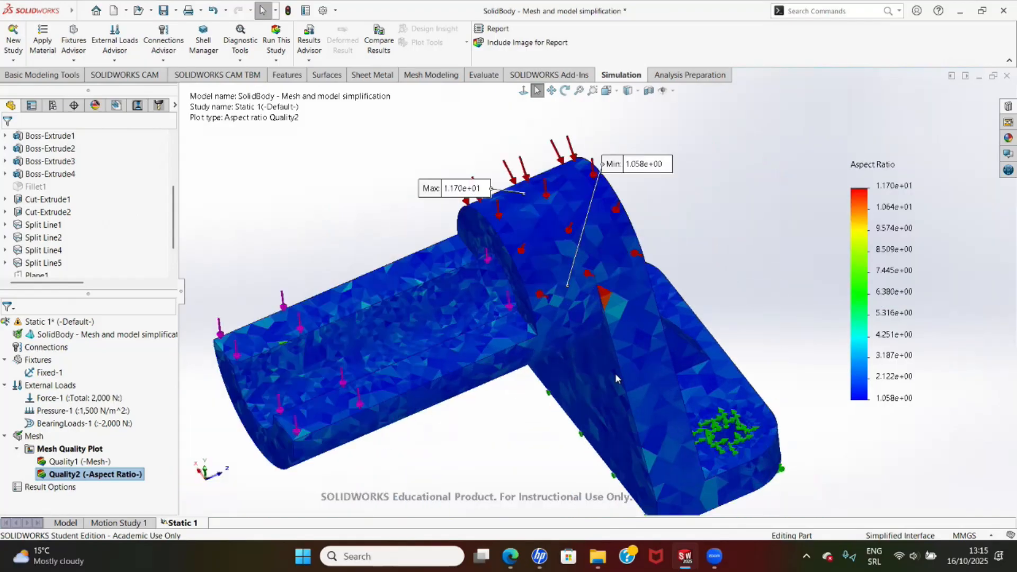
scroll(597, 388, up, 1)
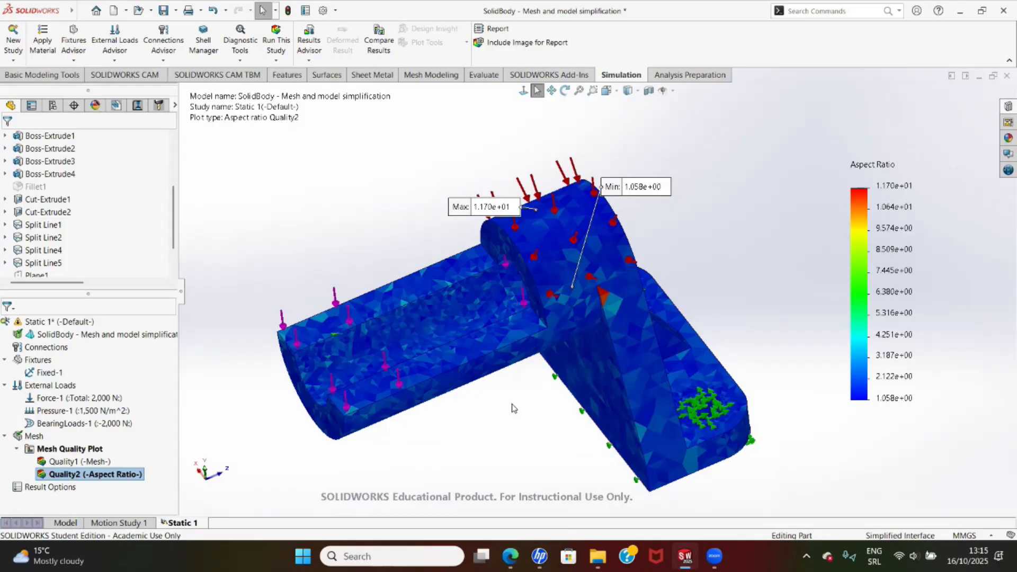
scroll(538, 407, up, 3)
middle_drag(570, 404, 617, 209)
scroll(545, 288, down, 3)
middle_drag(472, 315, 481, 217)
scroll(550, 372, up, 3)
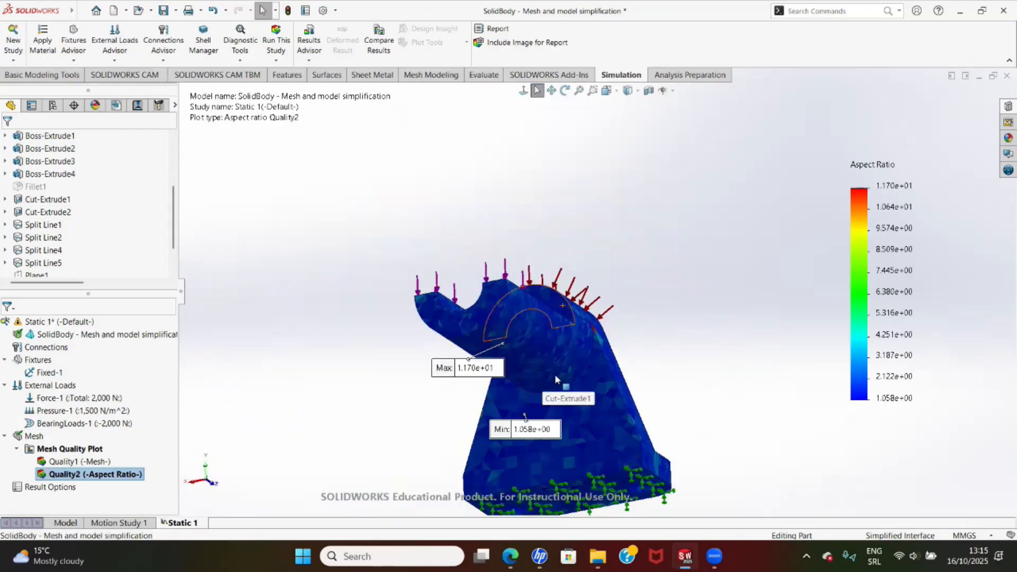
middle_drag(579, 377, 625, 324)
scroll(625, 324, down, 2)
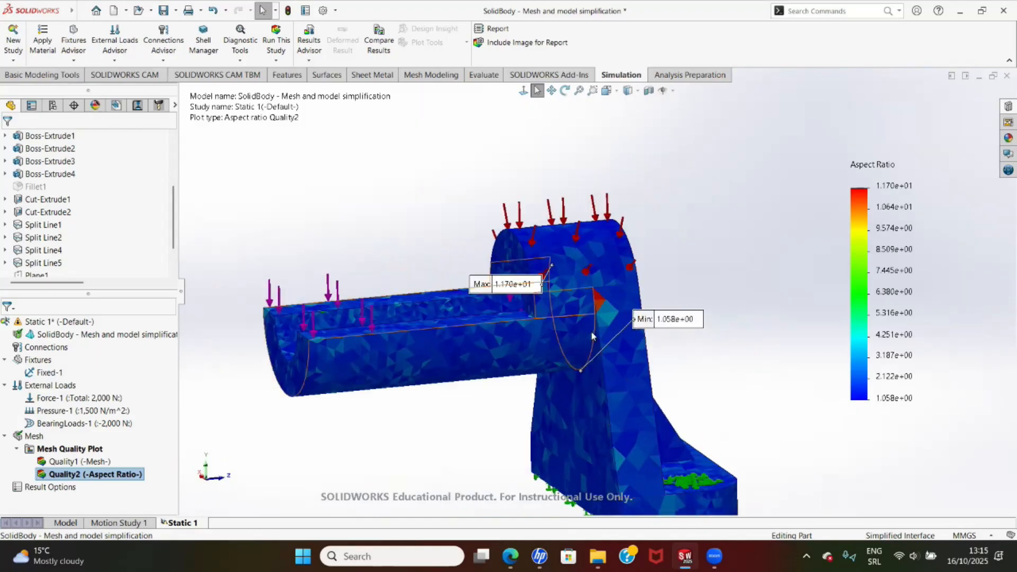
scroll(608, 353, up, 2)
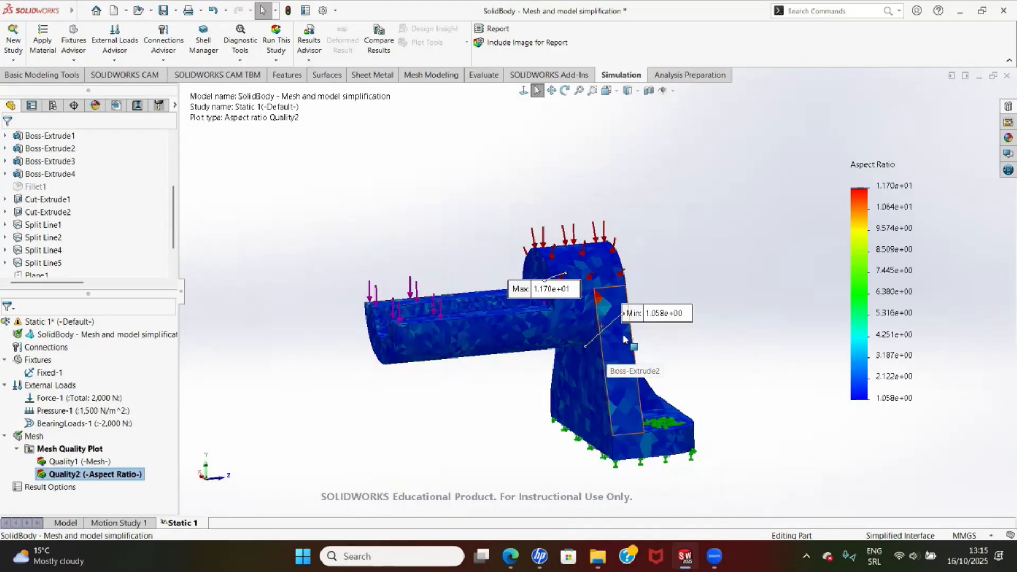
scroll(623, 323, down, 2)
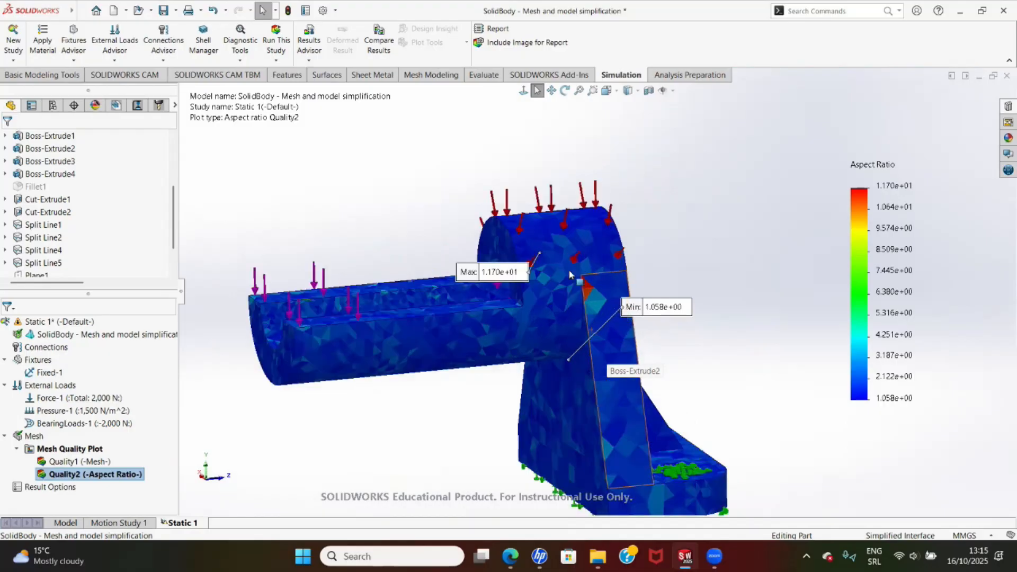
middle_drag(522, 380, 522, 416)
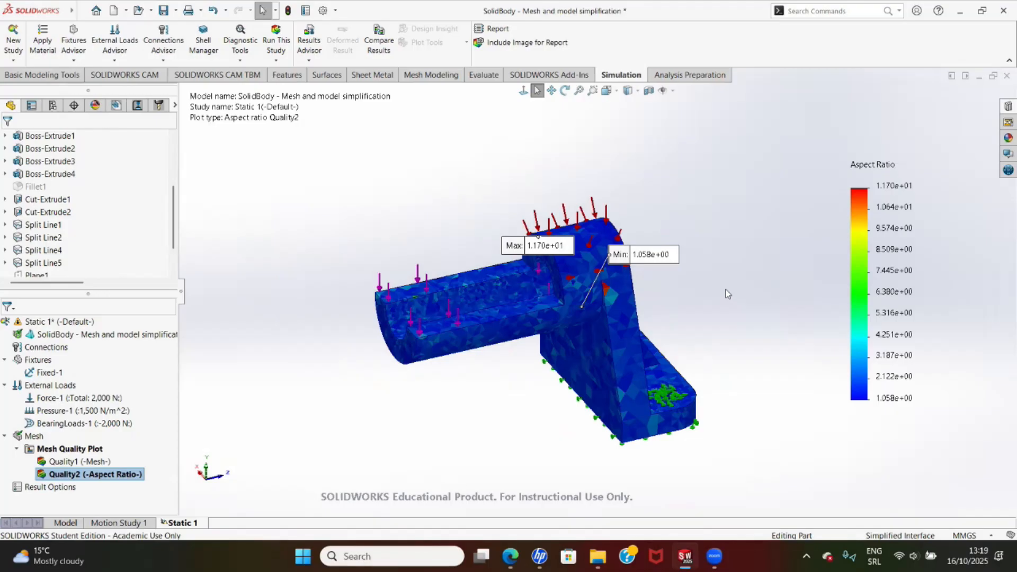
- Change the second quality plot's definition from aspect ratio to mesh
right_click(93, 475)
click(130, 301)
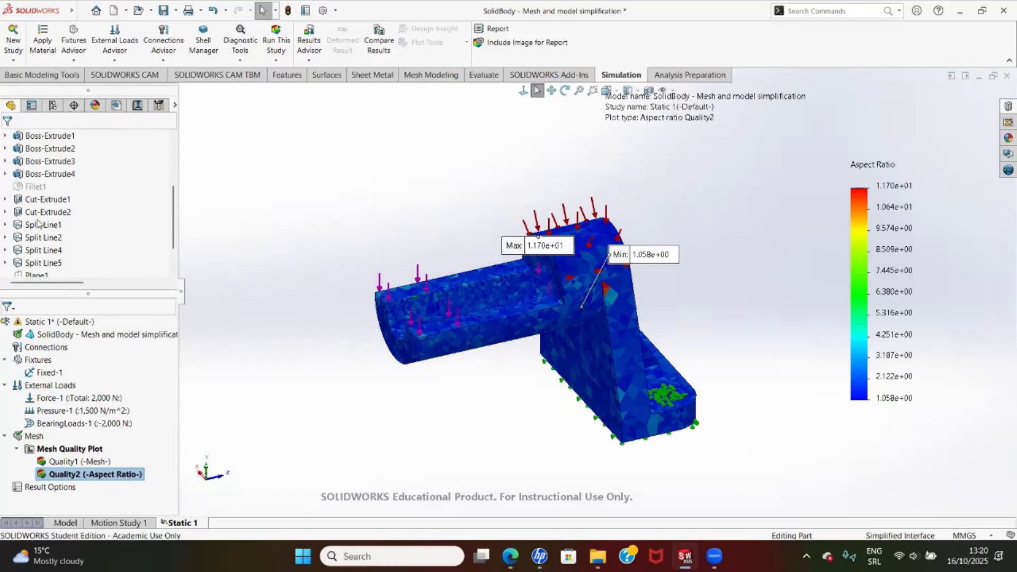
click(35, 199)
click(8, 140)
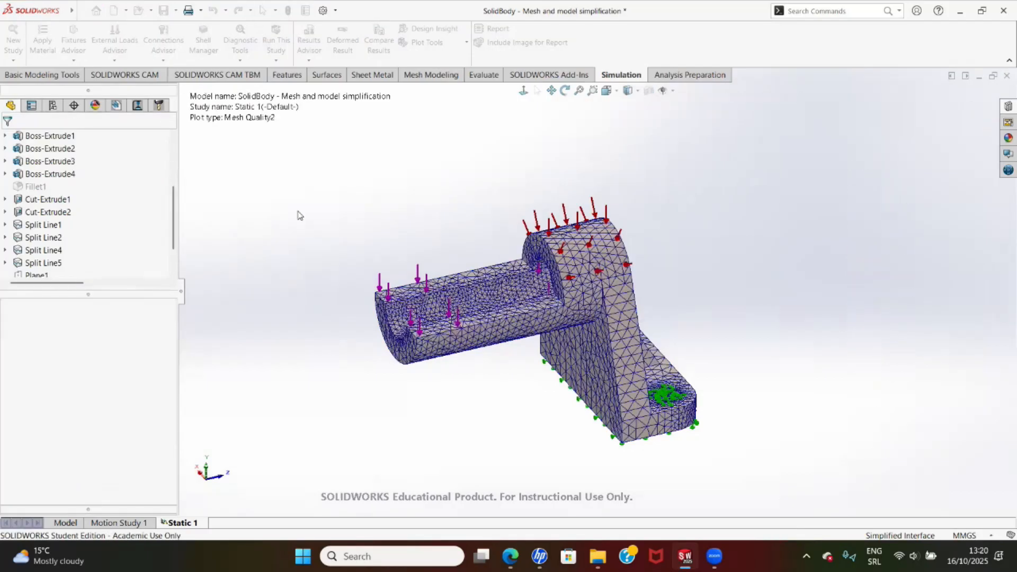
- Start a mesh control and select the curved edge where the horizontal cylinder's underside meets the upright
click(564, 296)
click(27, 437)
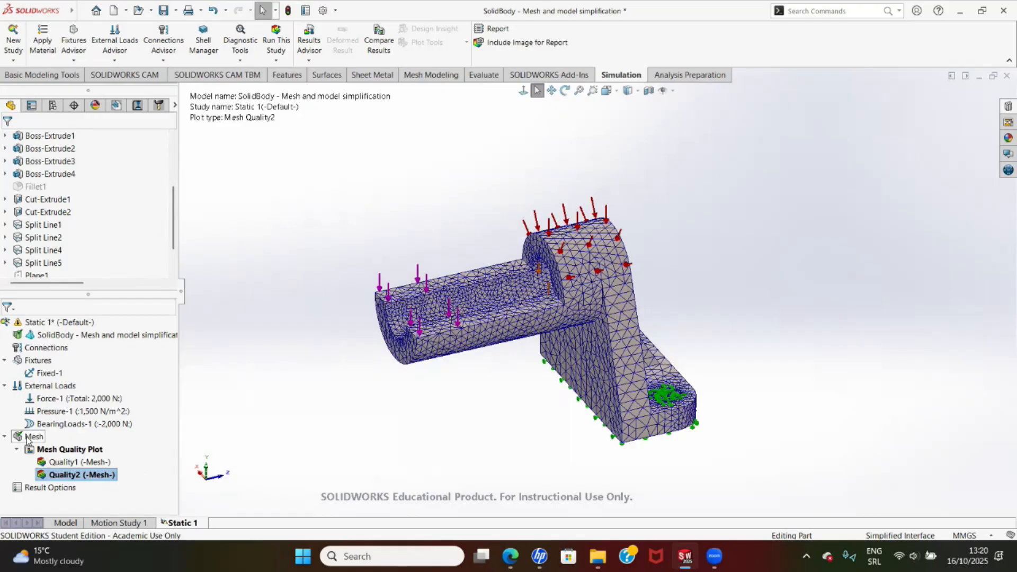
right_click(27, 439)
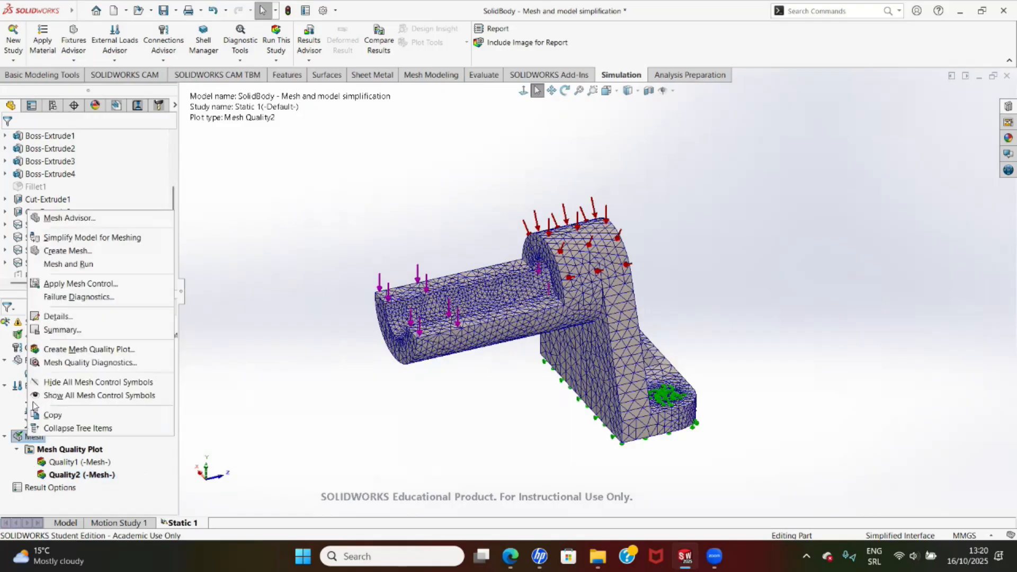
click(81, 284)
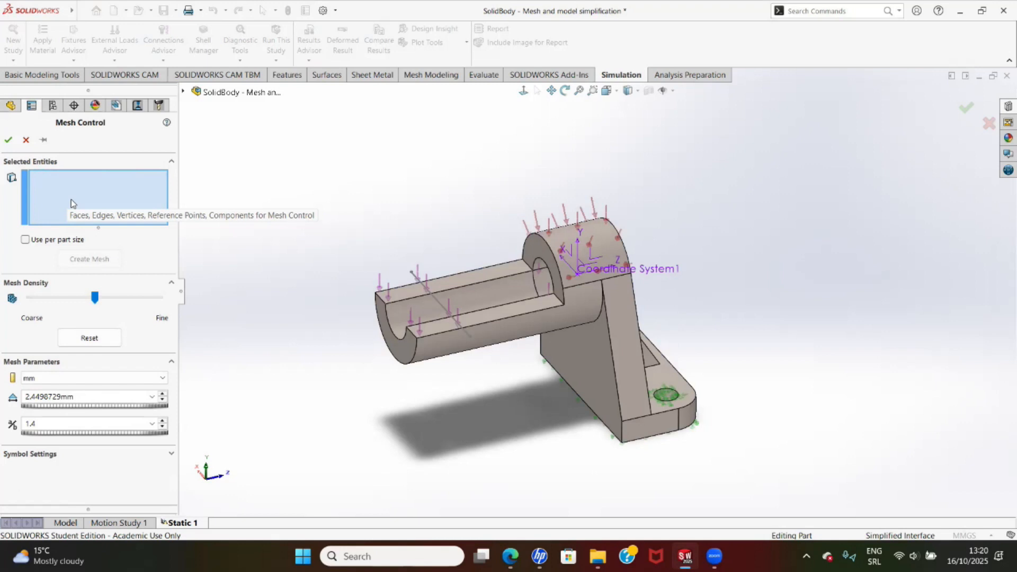
middle_drag(349, 330, 452, 233)
scroll(530, 355, down, 5)
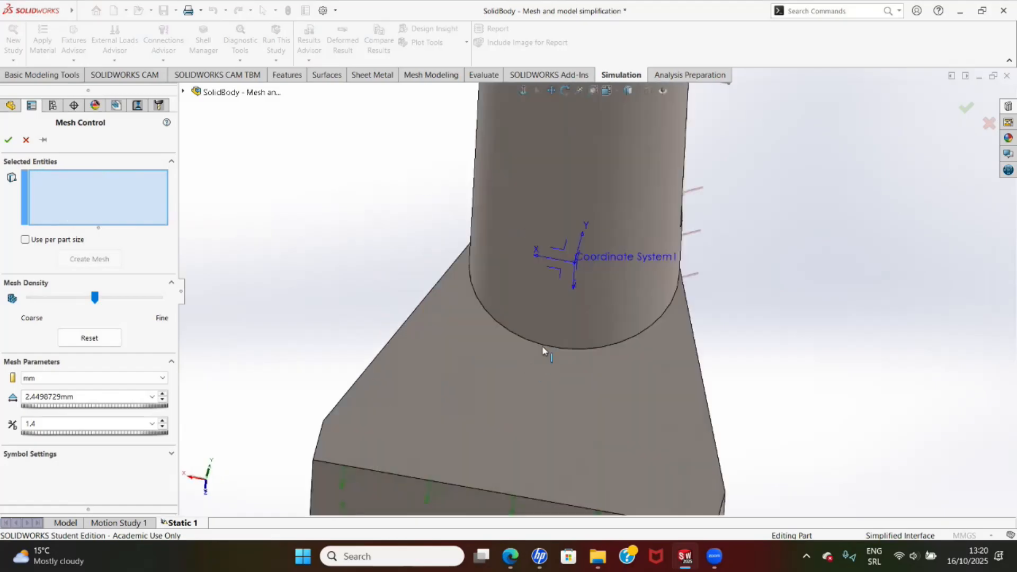
click(546, 350)
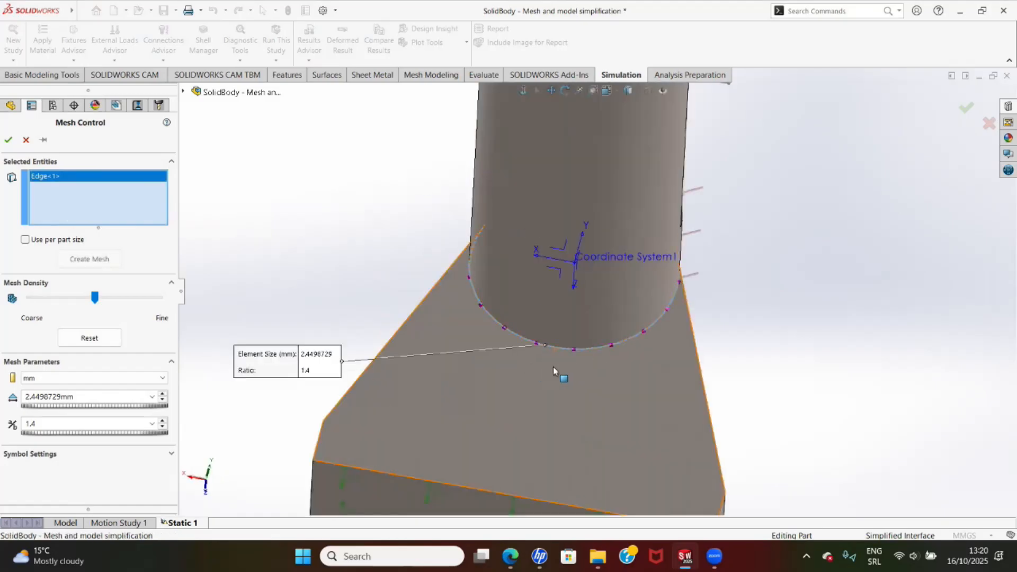
- Add the two sloped edges beside the cylinder on the upright's front face to the mesh control
mouse_move(556, 374)
middle_down()
mouse_move(360, 320)
mouse_move(550, 360)
middle_up()
scroll(359, 319, up, 3)
middle_drag(423, 344, 583, 323)
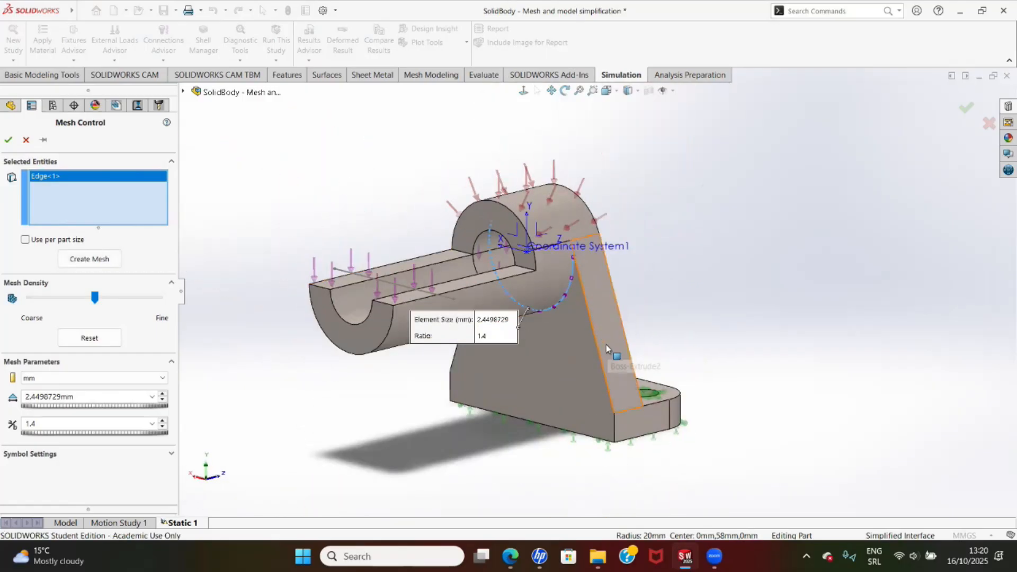
scroll(588, 318, down, 4)
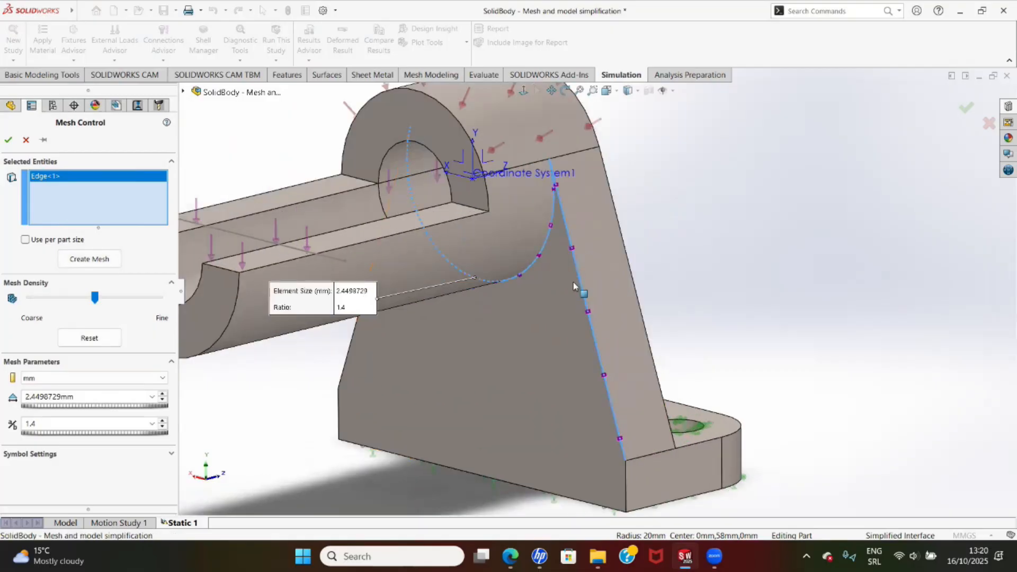
click(580, 281)
middle_drag(466, 389, 381, 288)
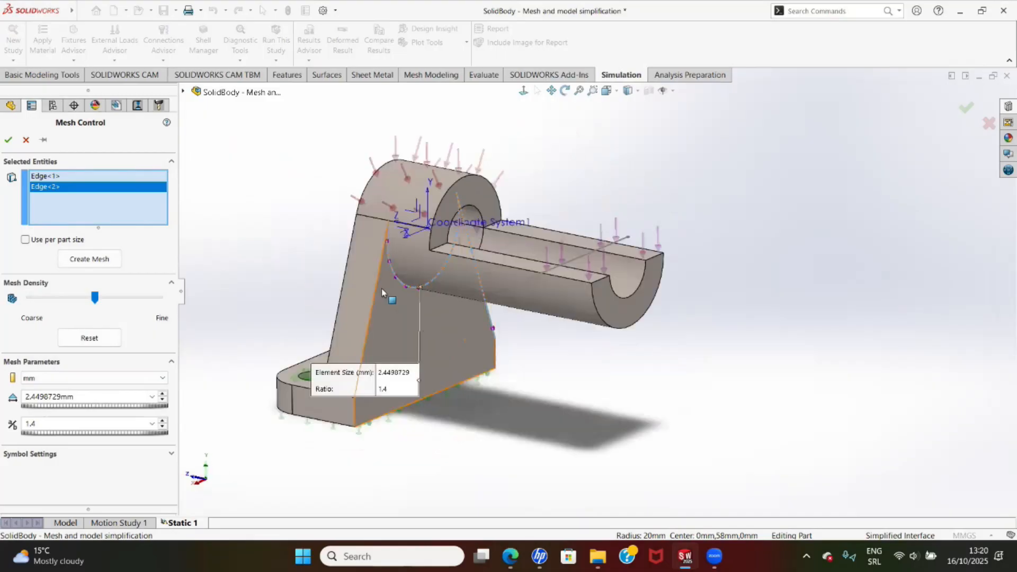
click(376, 285)
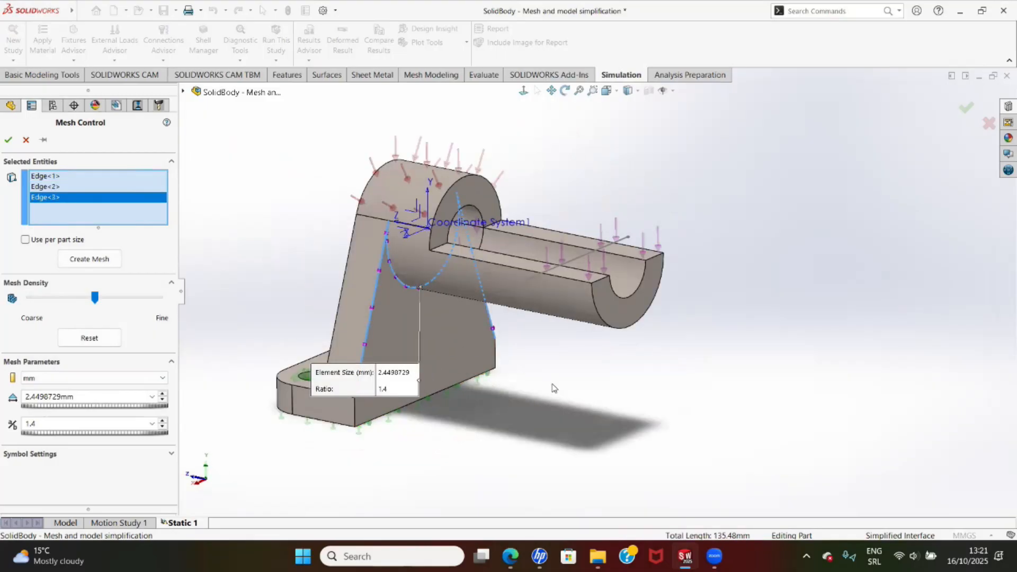
- Set the mesh control's element size to 1.4 mm for the three selected edges and apply it
scroll(390, 283, down, 3)
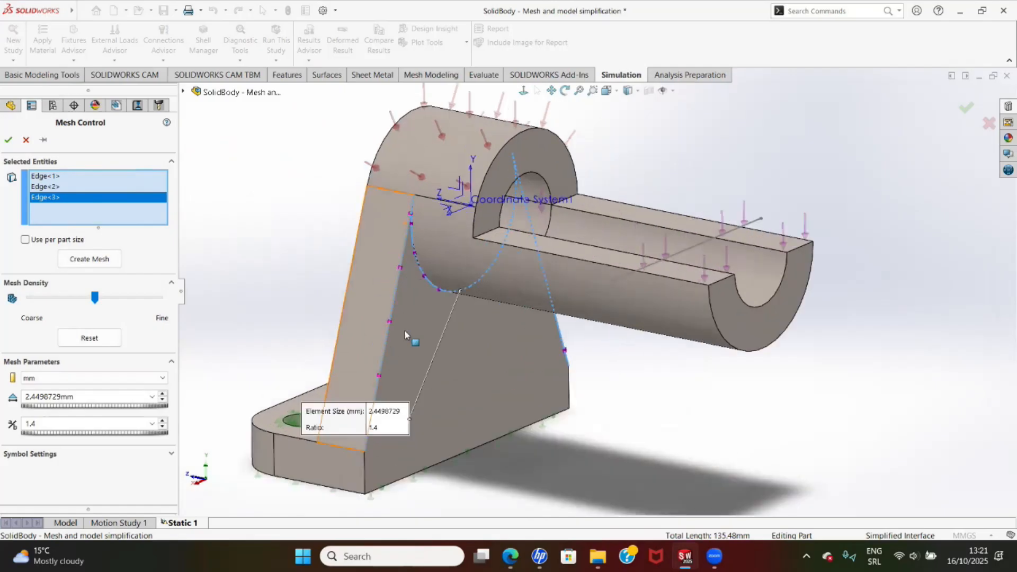
middle_drag(466, 291, 509, 294)
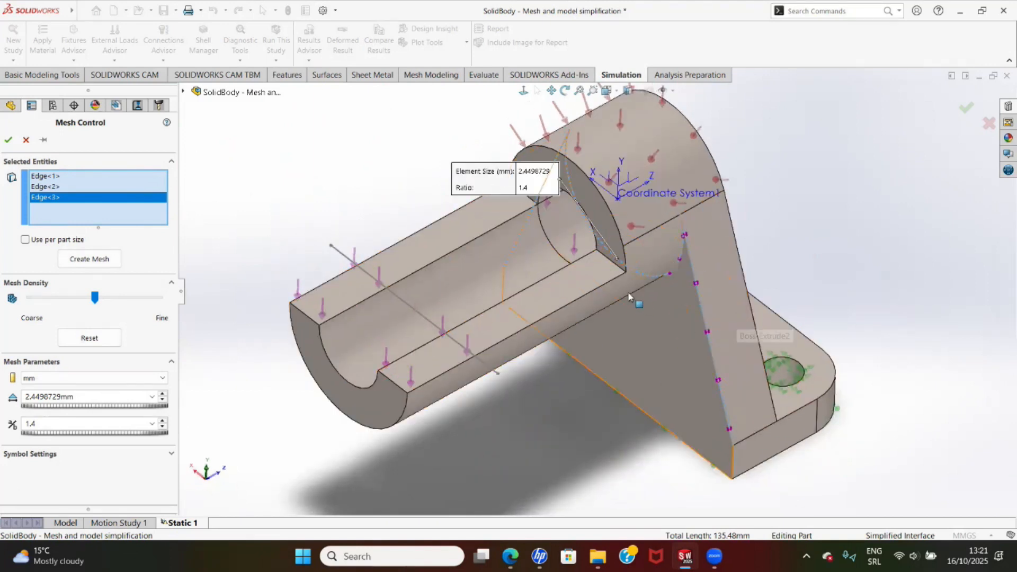
double_click(63, 398)
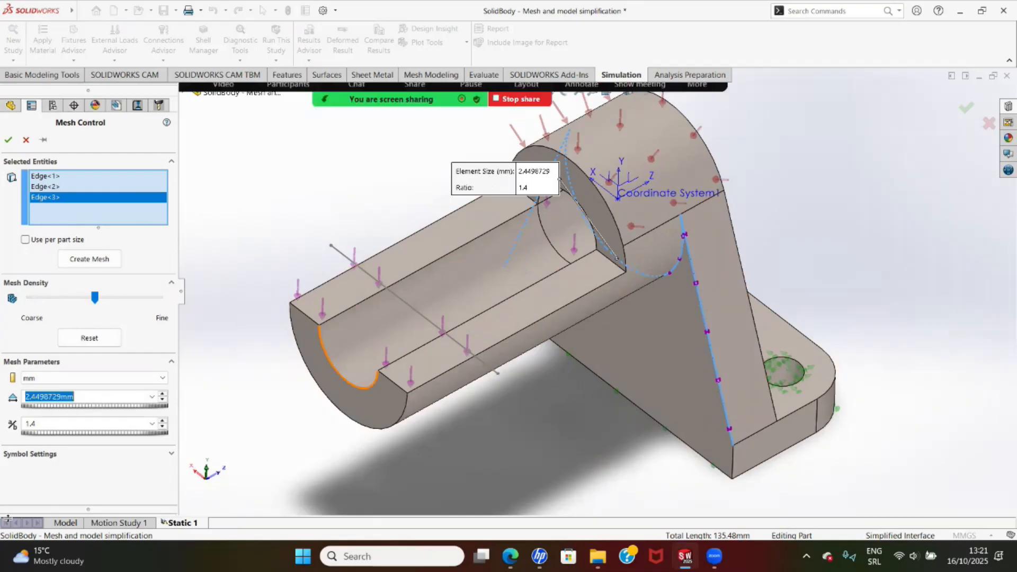
text(1.4)
click(32, 332)
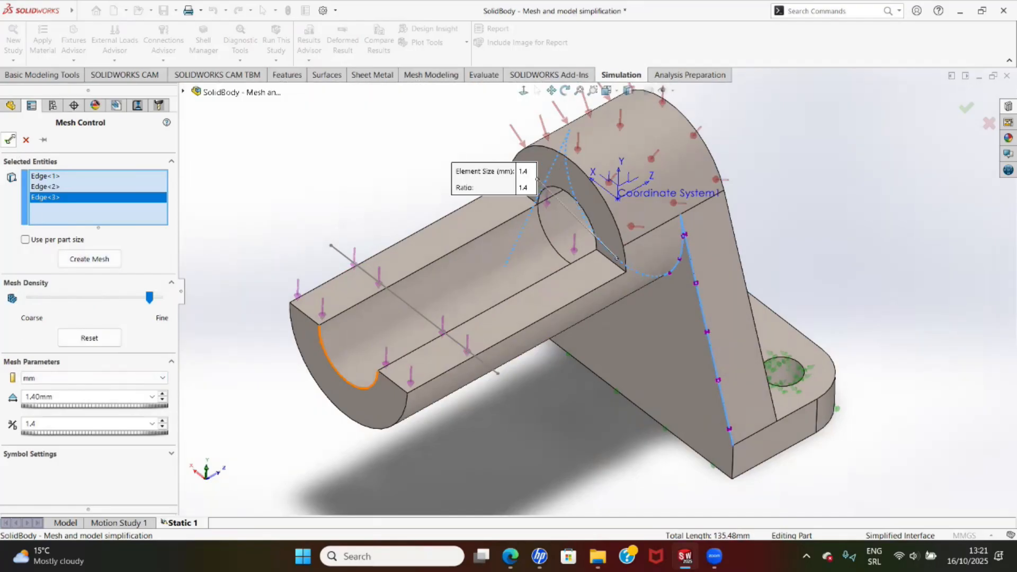
click(11, 139)
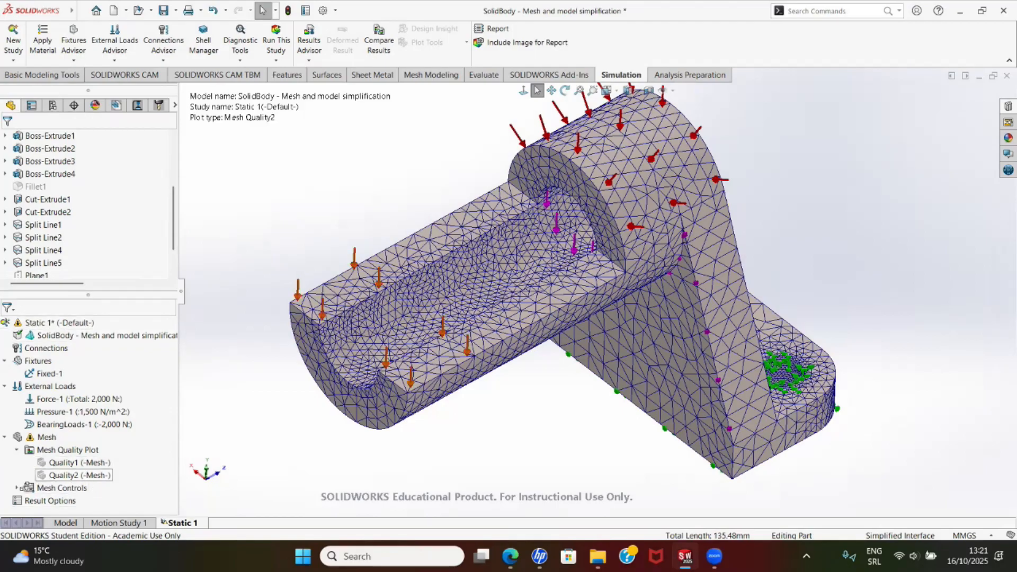
- Remesh the bracket using the standard mesh type with the new mesh control included
click(16, 488)
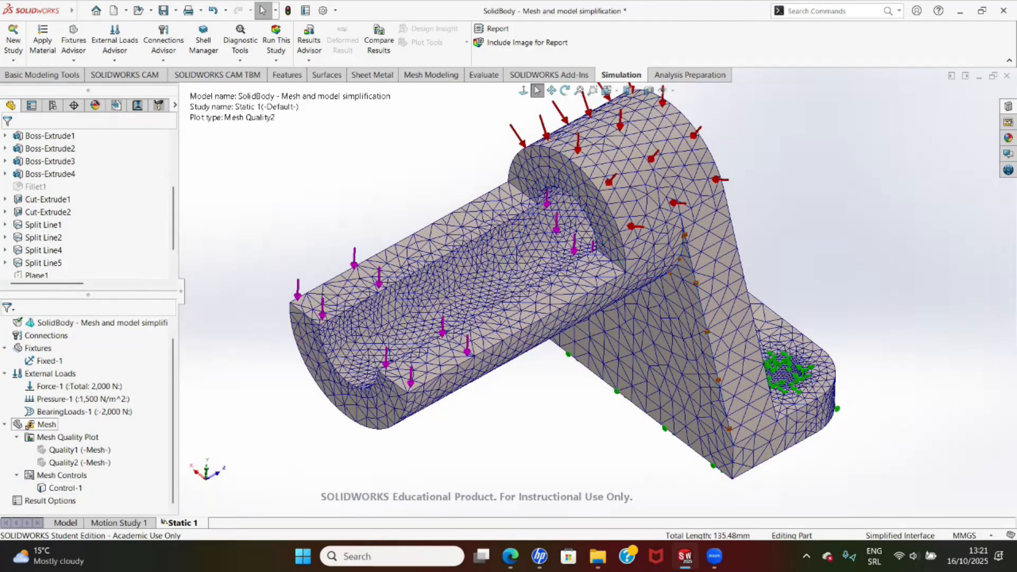
right_click(29, 424)
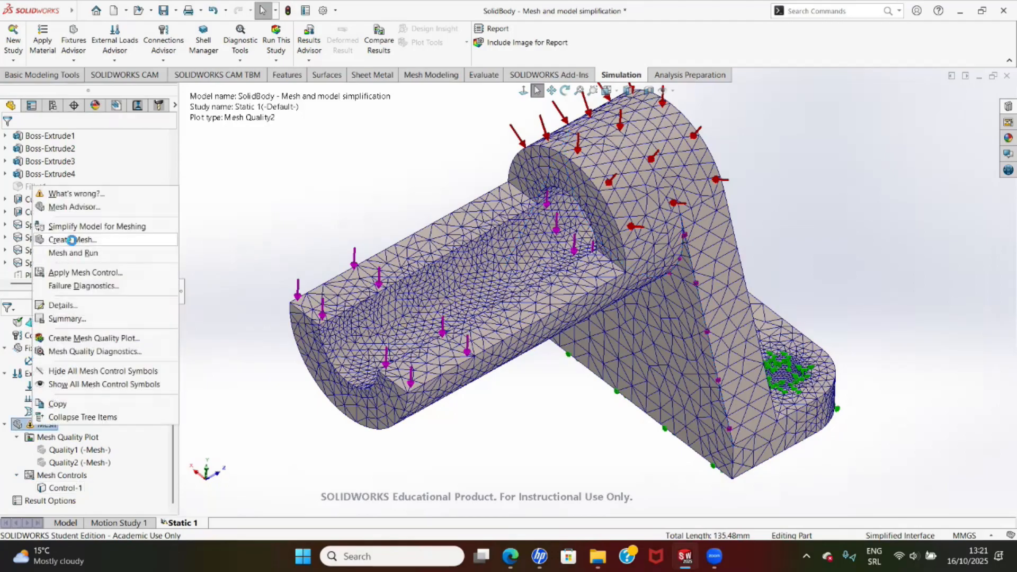
click(72, 240)
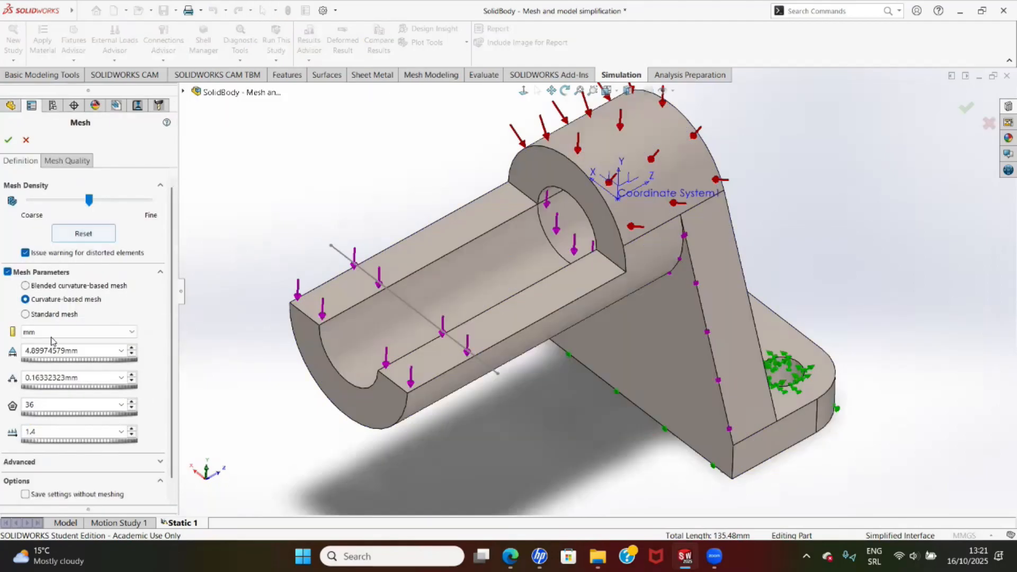
click(49, 317)
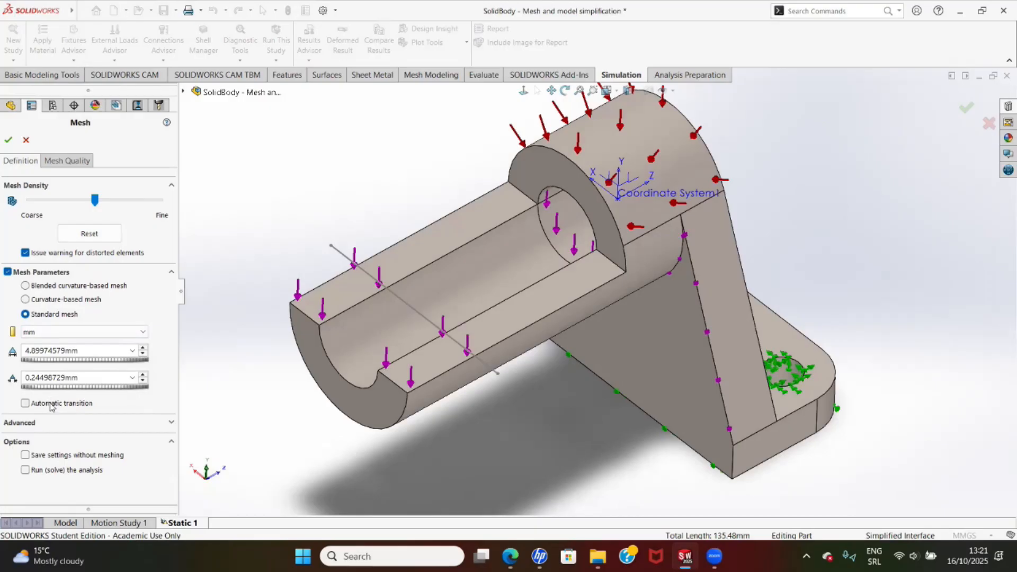
click(7, 140)
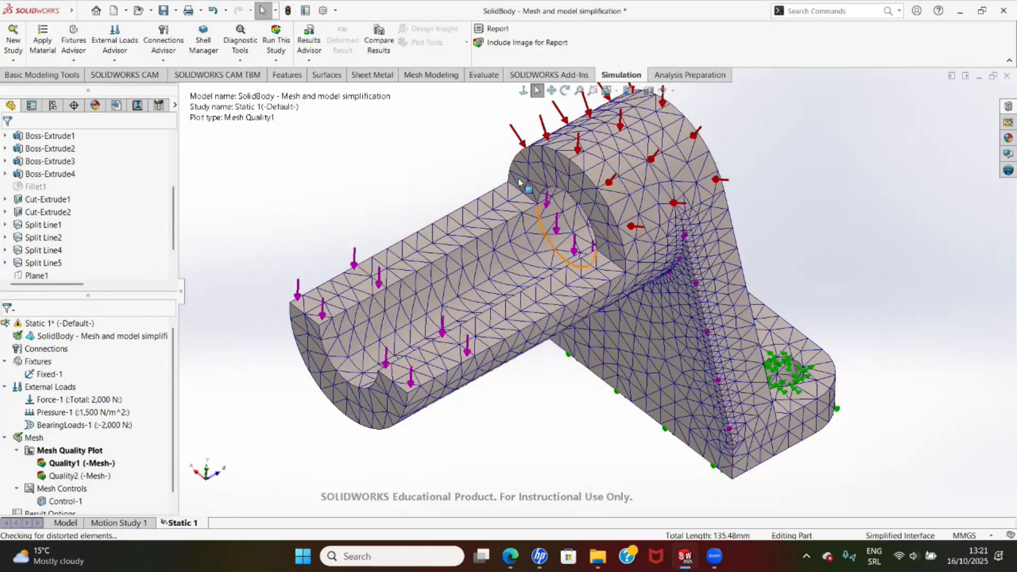
- Examine the locally refined mesh along the sloped edges and the curved edge where the cylinder meets the upright
middle_drag(434, 196, 515, 211)
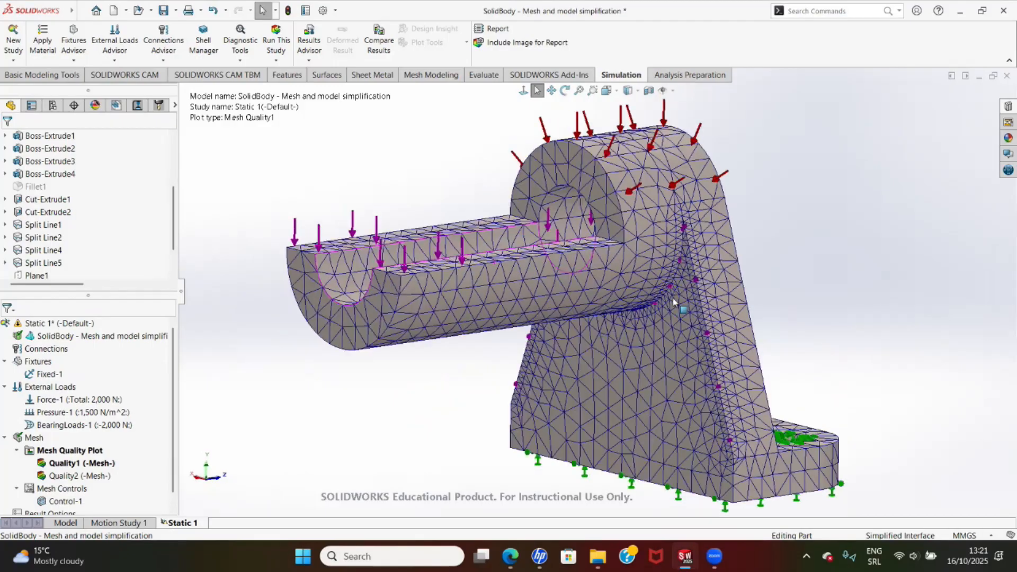
scroll(683, 328, down, 5)
middle_drag(518, 312, 638, 246)
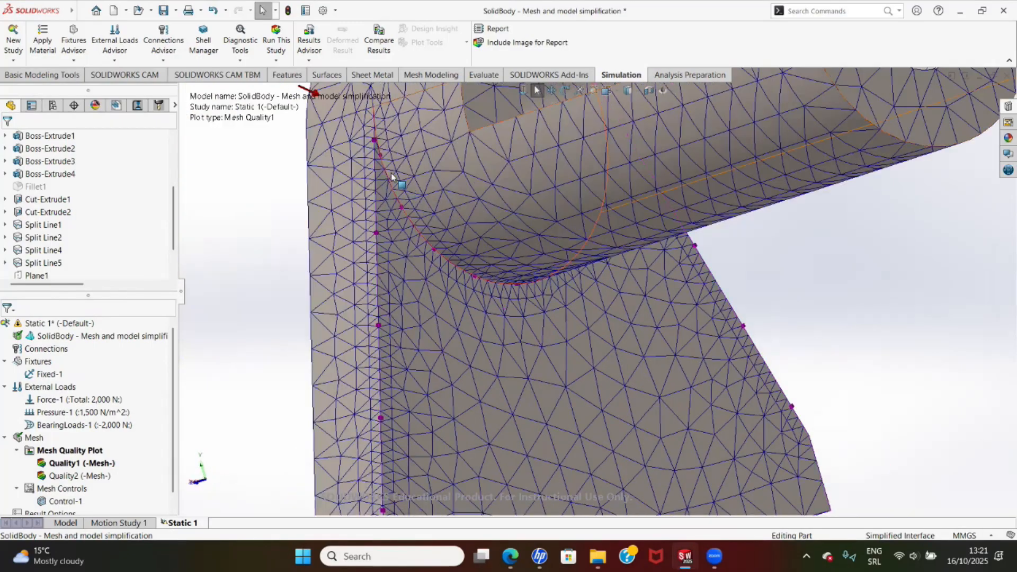
scroll(383, 317, up, 1)
scroll(389, 335, up, 5)
scroll(547, 251, down, 3)
middle_drag(621, 306, 740, 289)
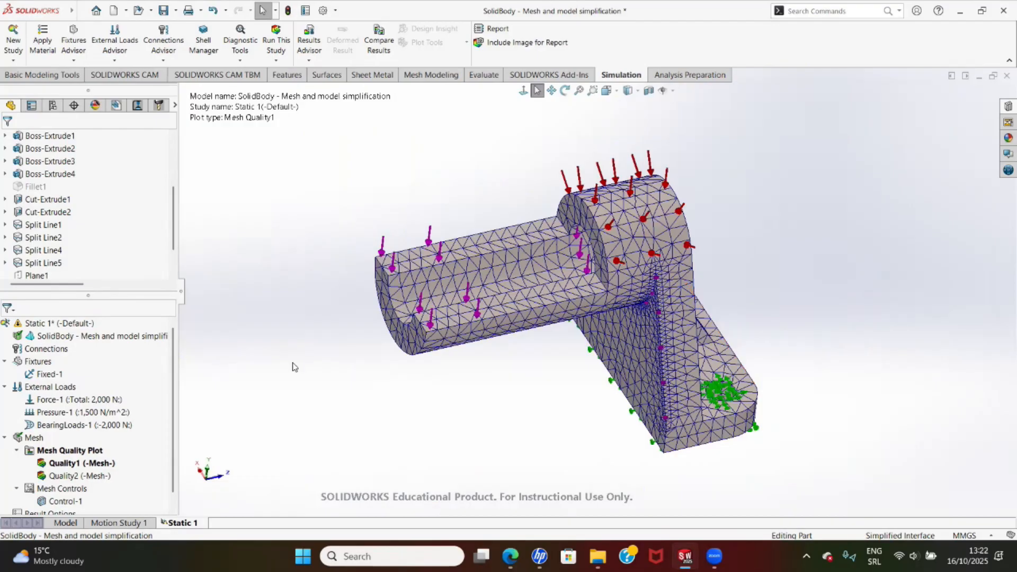
- Review the mesh details for the node and element totals and the aspect ratio figures, then close them
scroll(106, 413, down, 1)
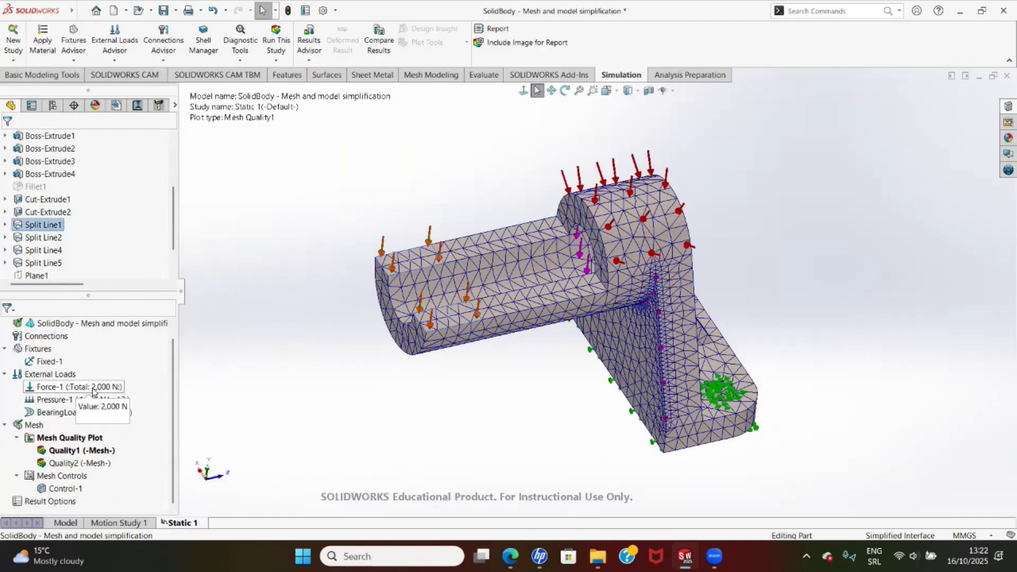
right_click(33, 426)
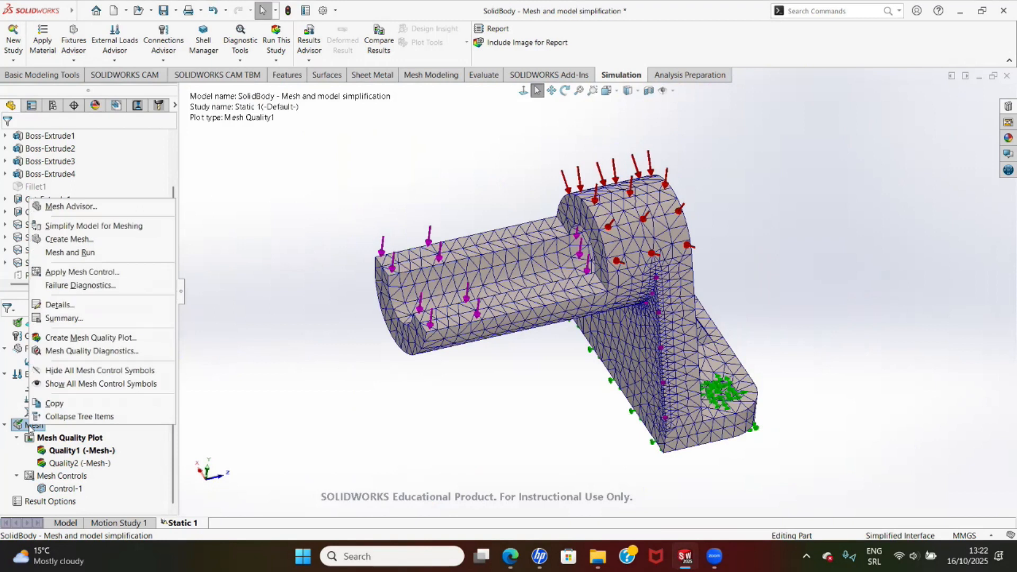
click(69, 307)
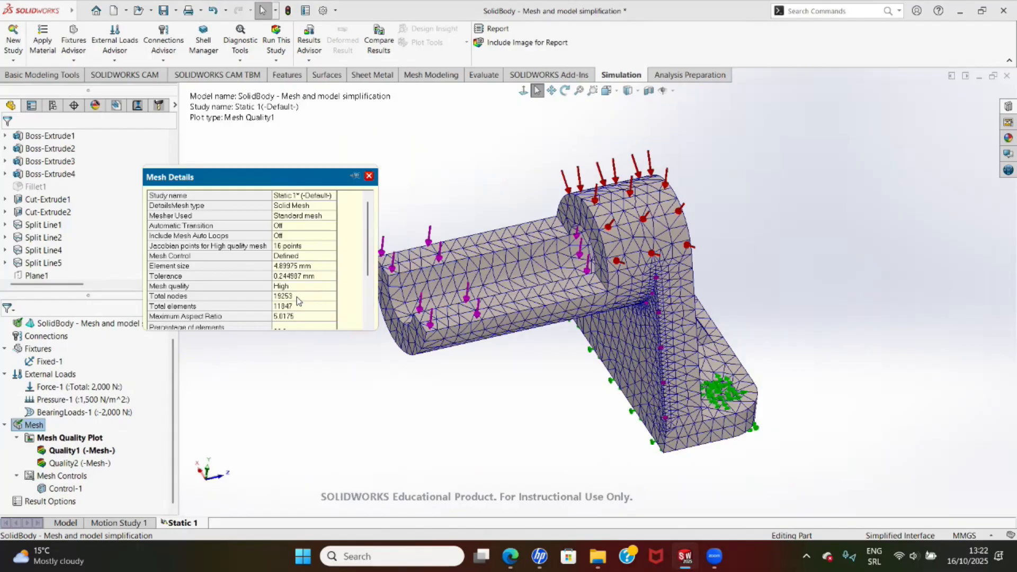
scroll(286, 280, down, 1)
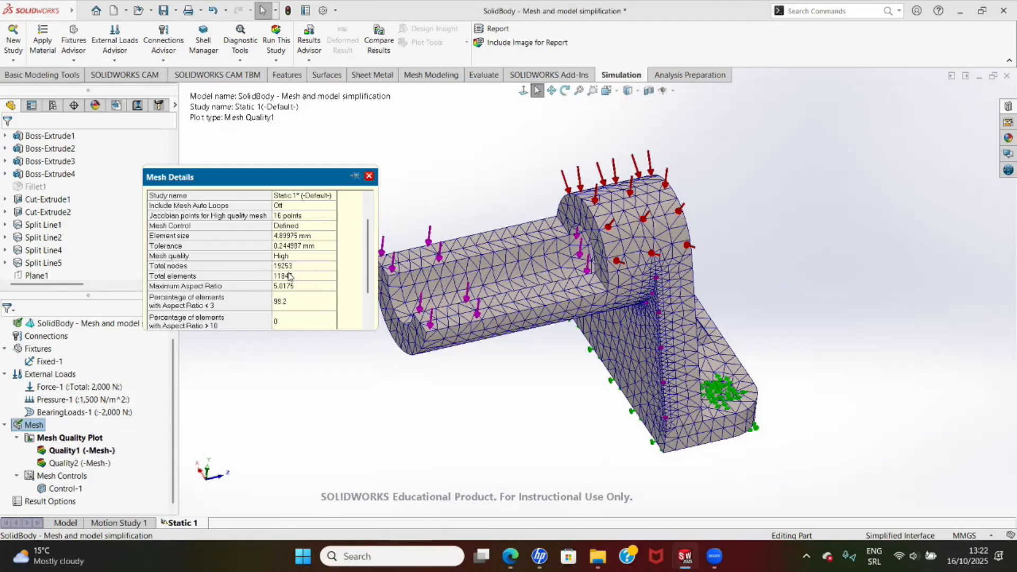
click(368, 178)
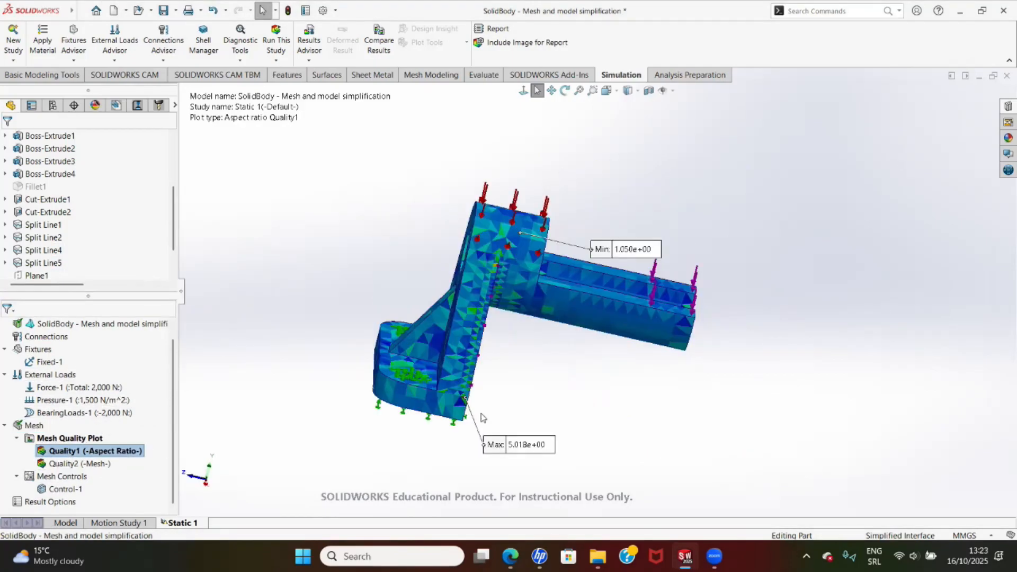
- Inspect the aspect ratio plot around the maximum-value element at the foot of the sloped face, then over the whole bracket
scroll(479, 413, down, 4)
scroll(469, 337, down, 4)
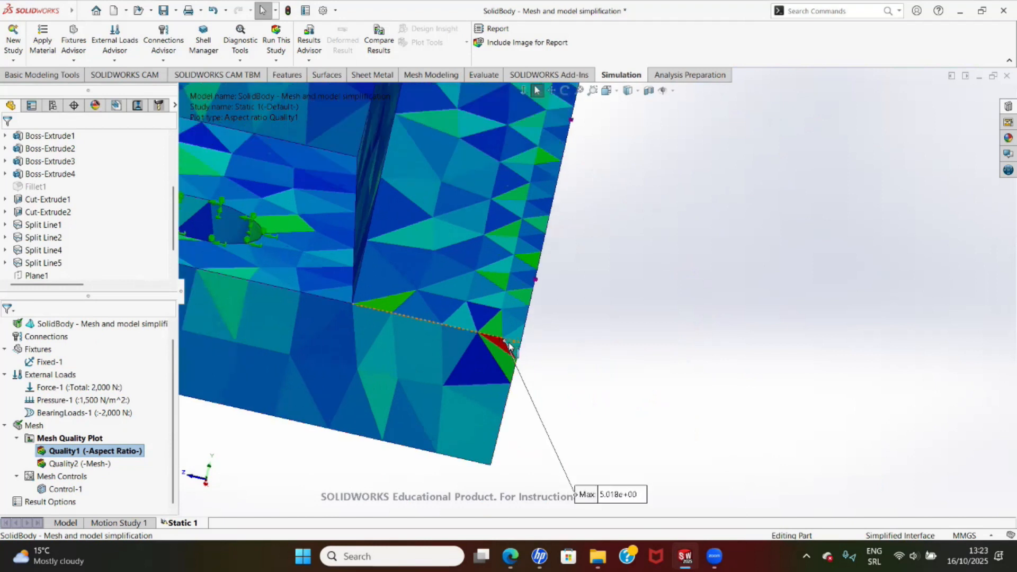
scroll(518, 342, down, 2)
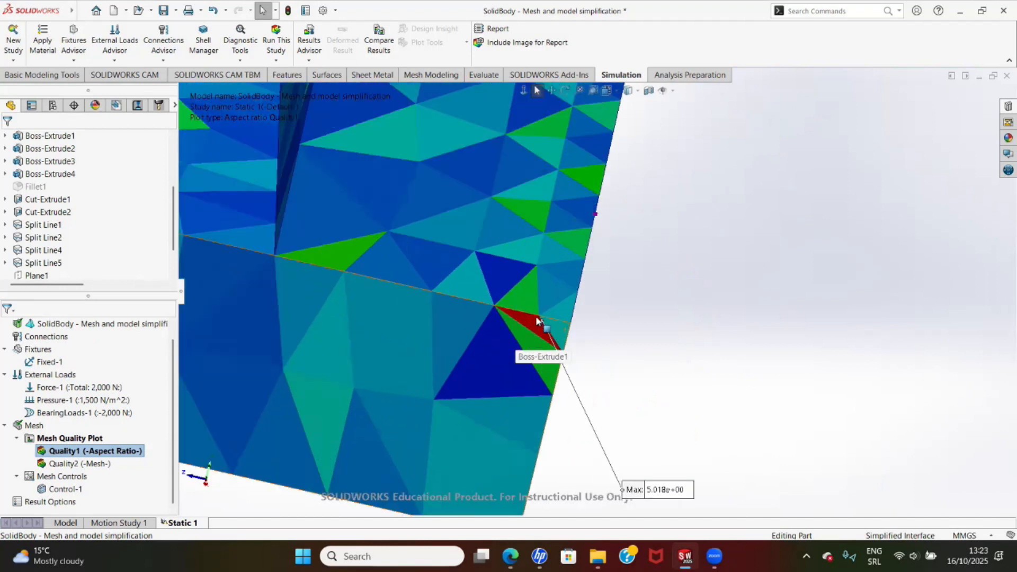
scroll(559, 328, up, 3)
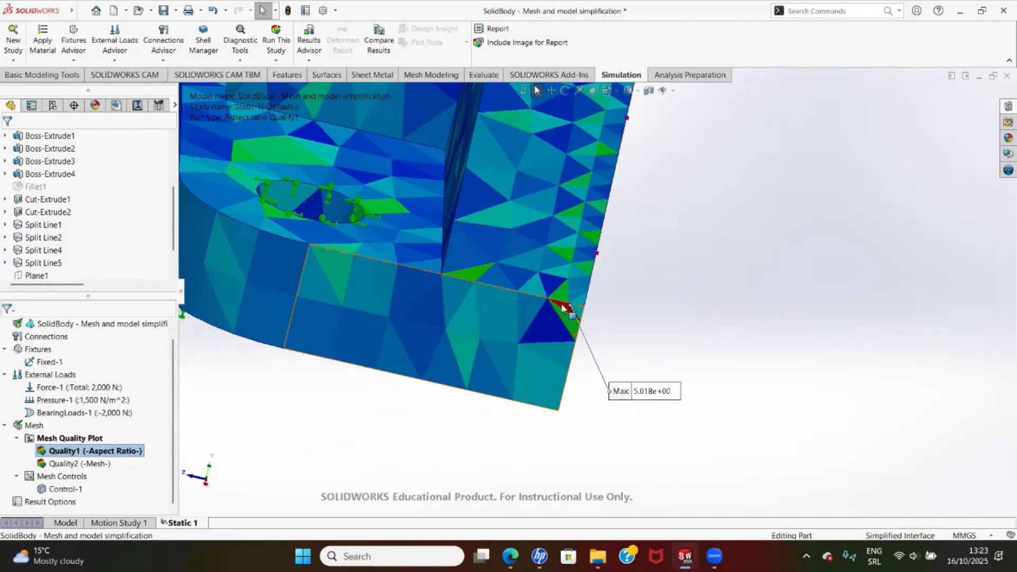
scroll(601, 314, up, 6)
middle_drag(620, 310, 480, 238)
scroll(735, 275, up, 2)
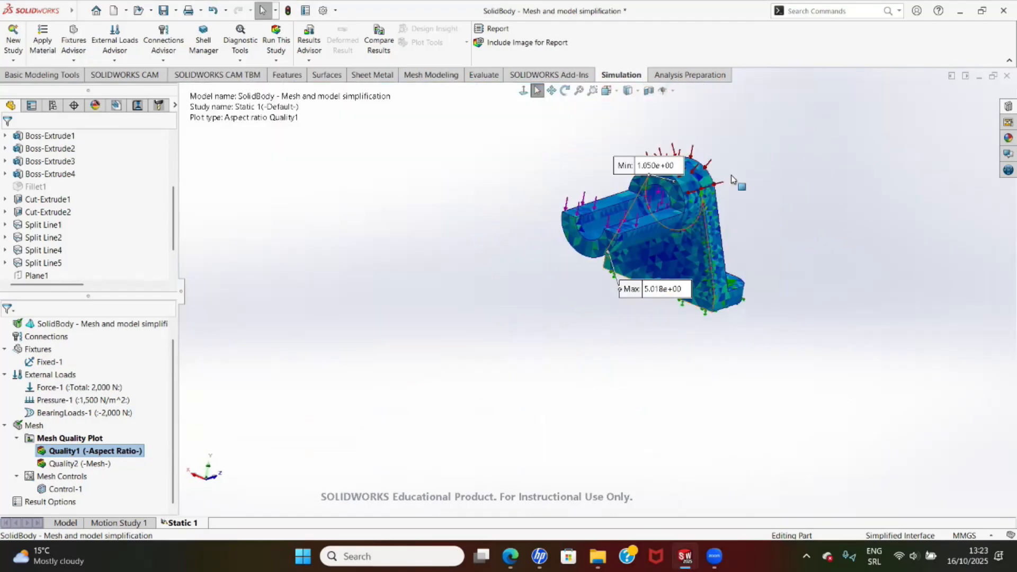
scroll(707, 198, down, 5)
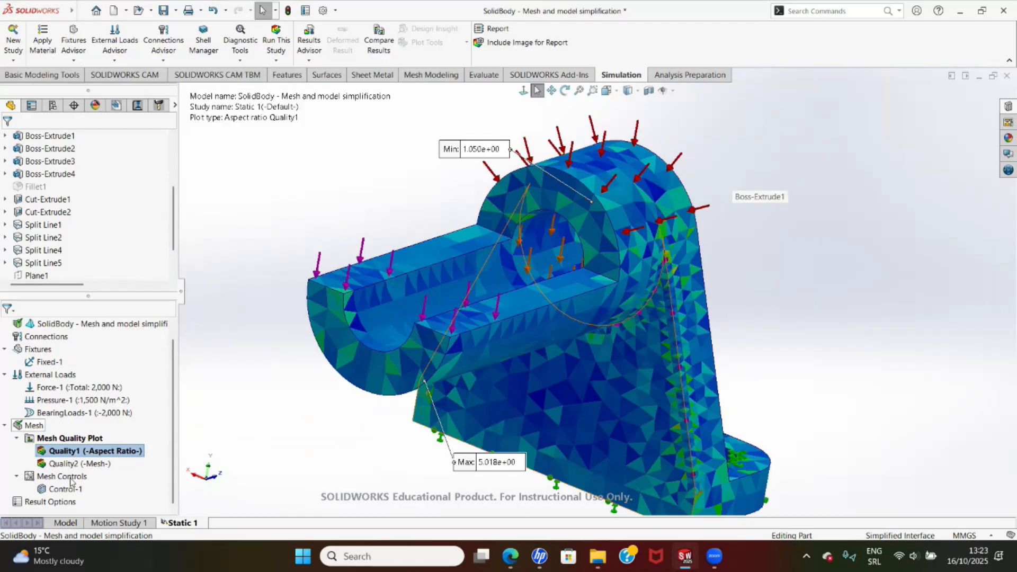
- Edit the existing mesh control to add the two short edges where the upright's sloped side faces meet the base
right_click(62, 489)
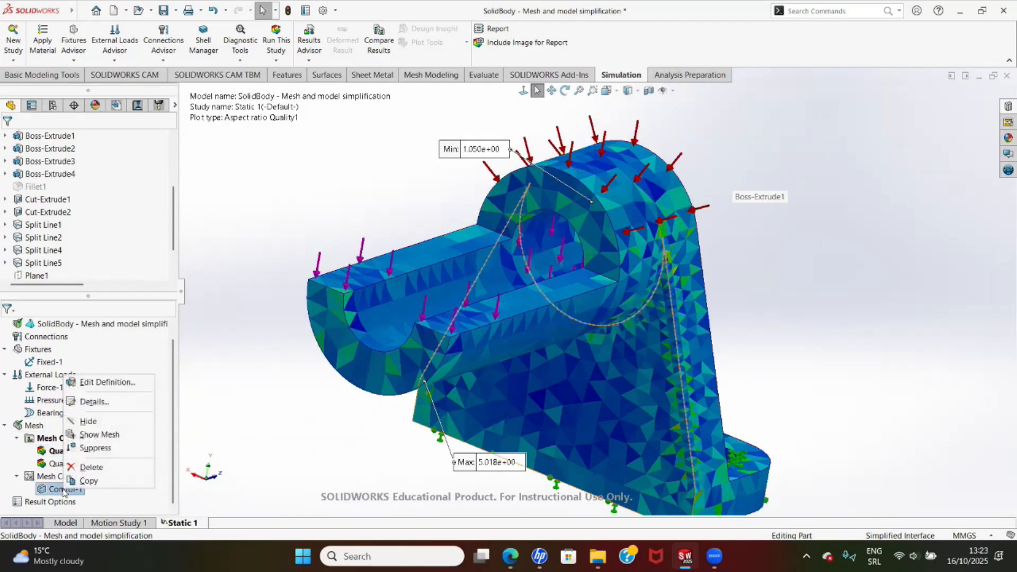
click(92, 384)
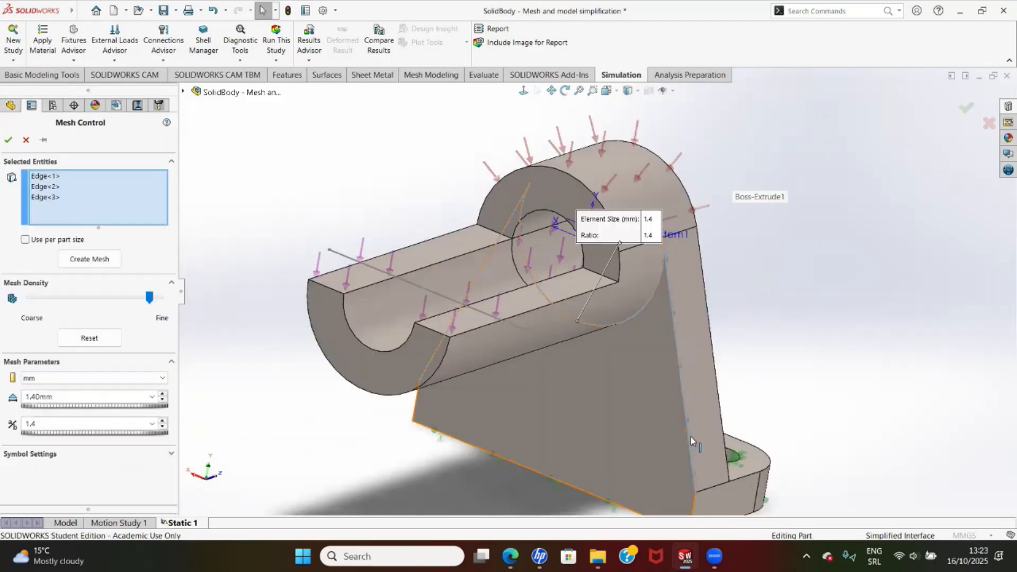
scroll(720, 480, down, 2)
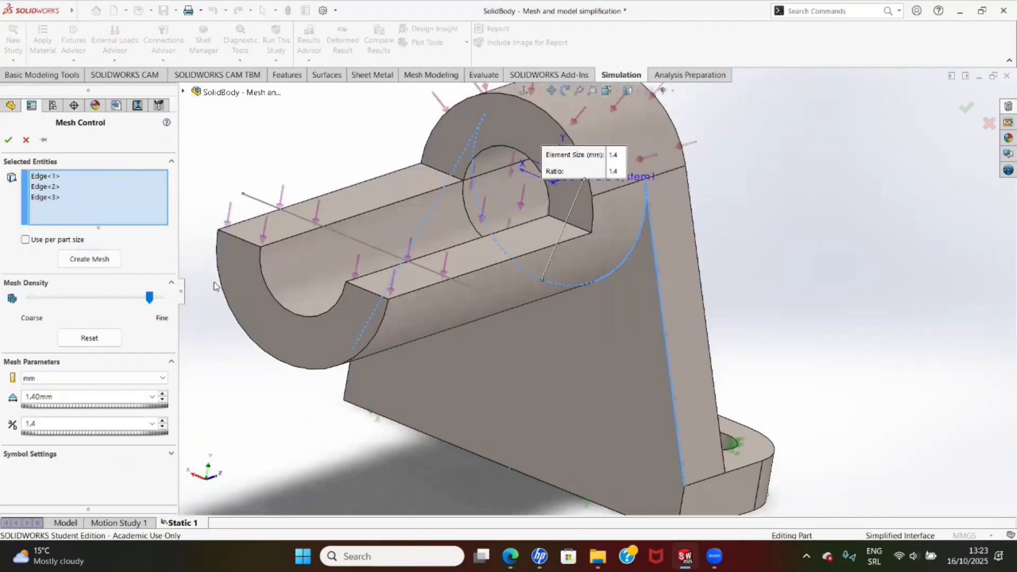
click(705, 481)
scroll(553, 459, up, 3)
middle_drag(503, 384, 449, 353)
scroll(449, 352, down, 2)
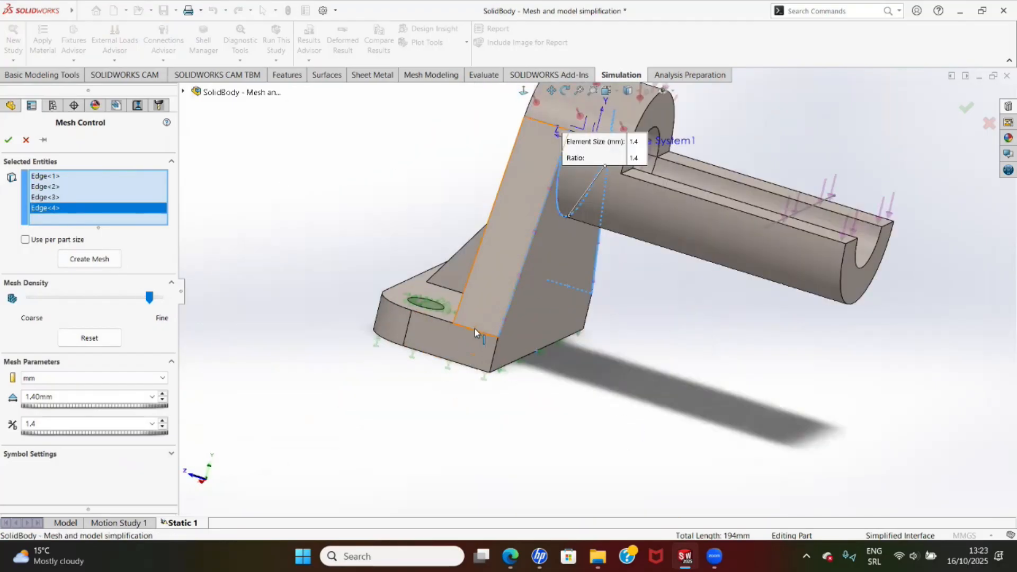
click(522, 357)
middle_drag(604, 375, 641, 371)
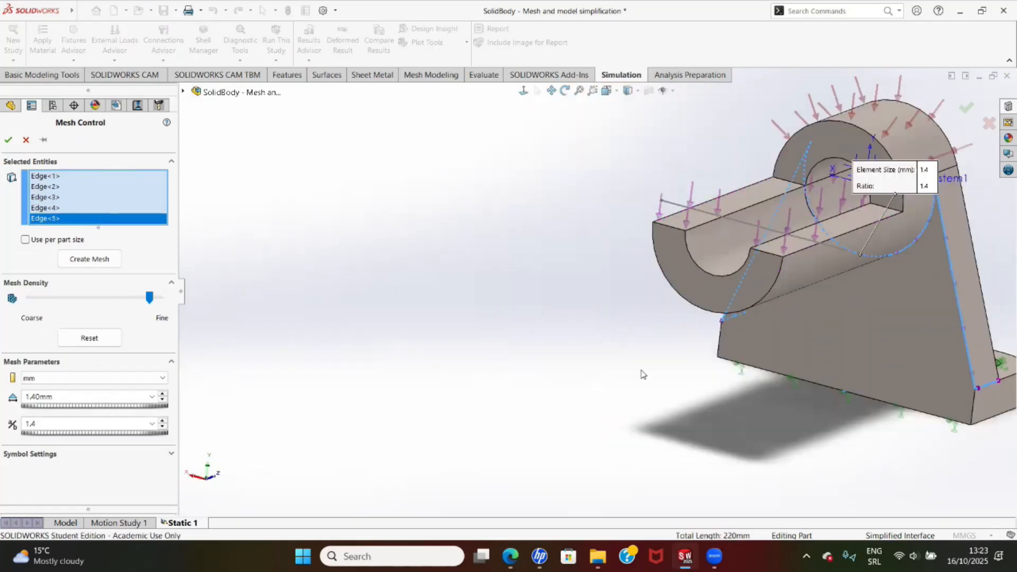
scroll(862, 253, up, 3)
key(f)
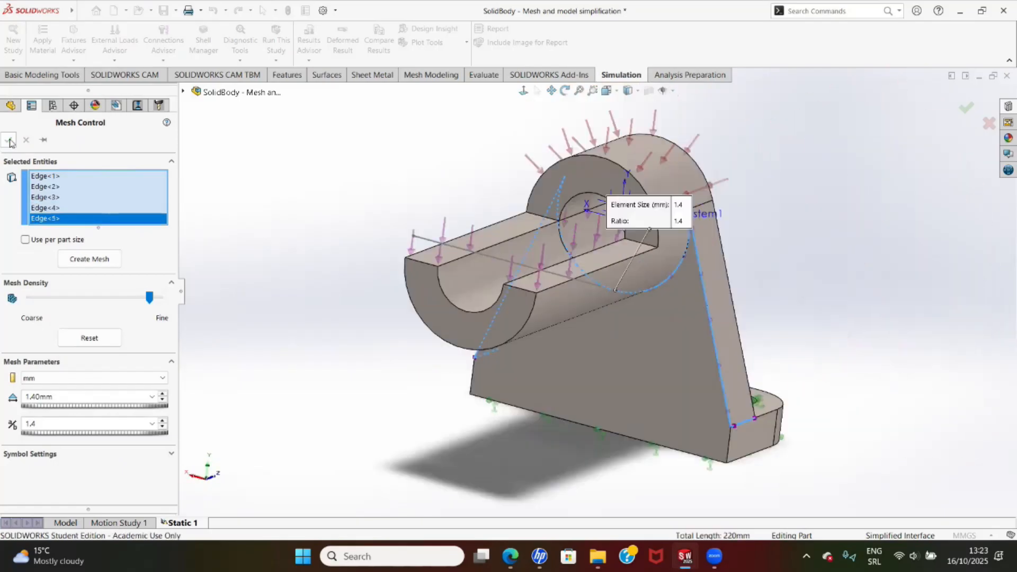
click(9, 140)
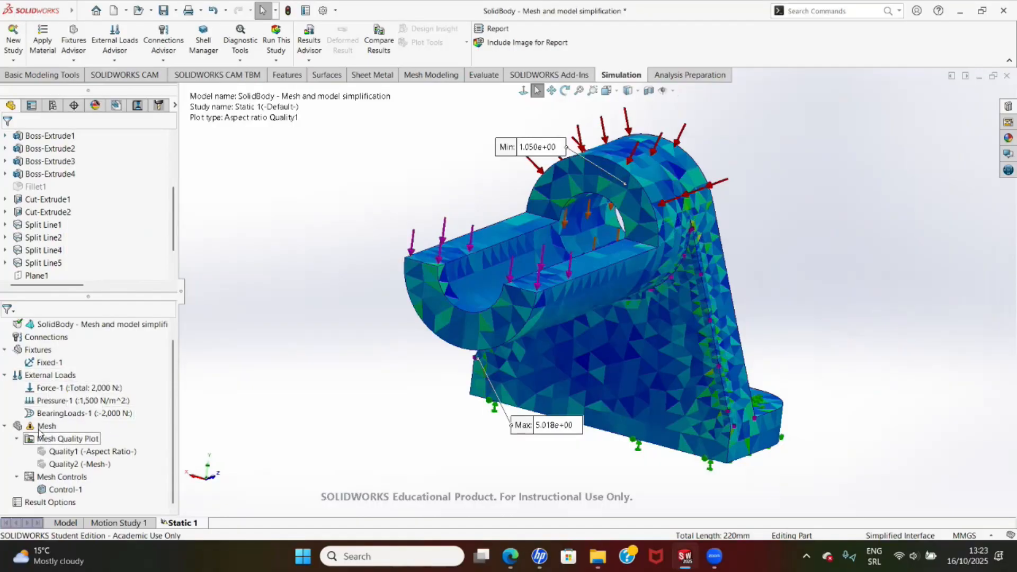
- Regenerate the standard mesh with the extended five-edge mesh control
right_click(46, 426)
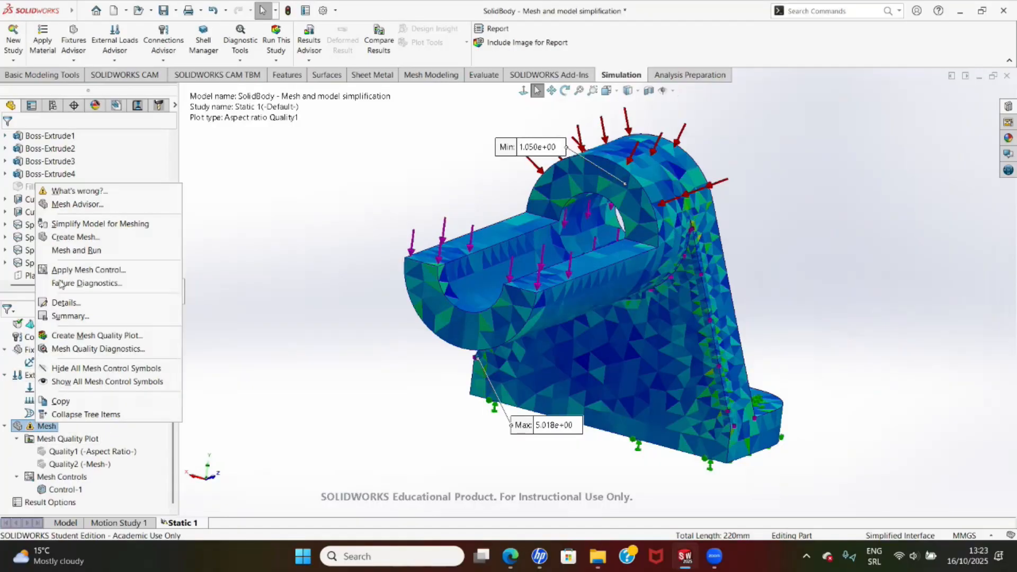
click(74, 237)
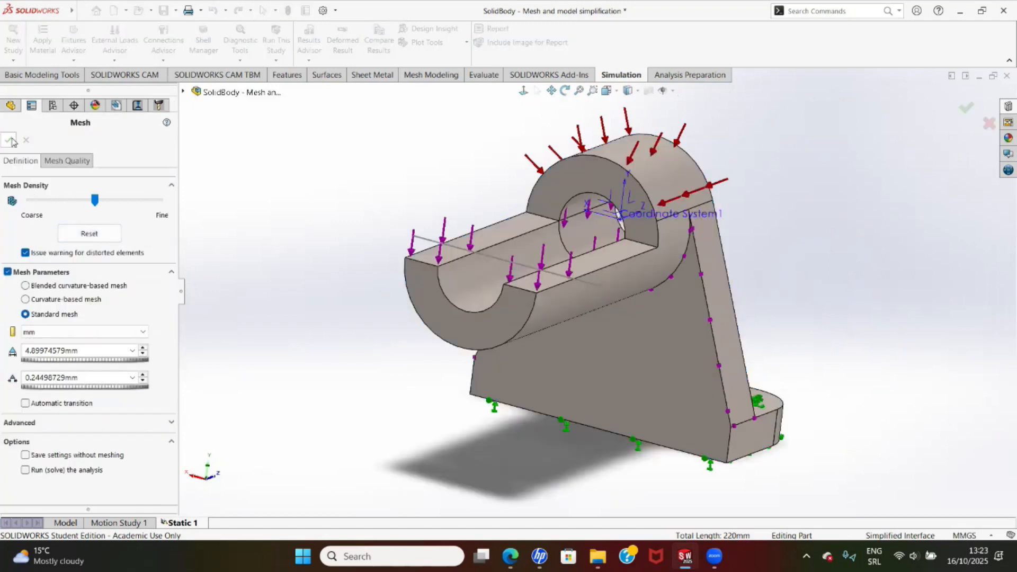
click(9, 141)
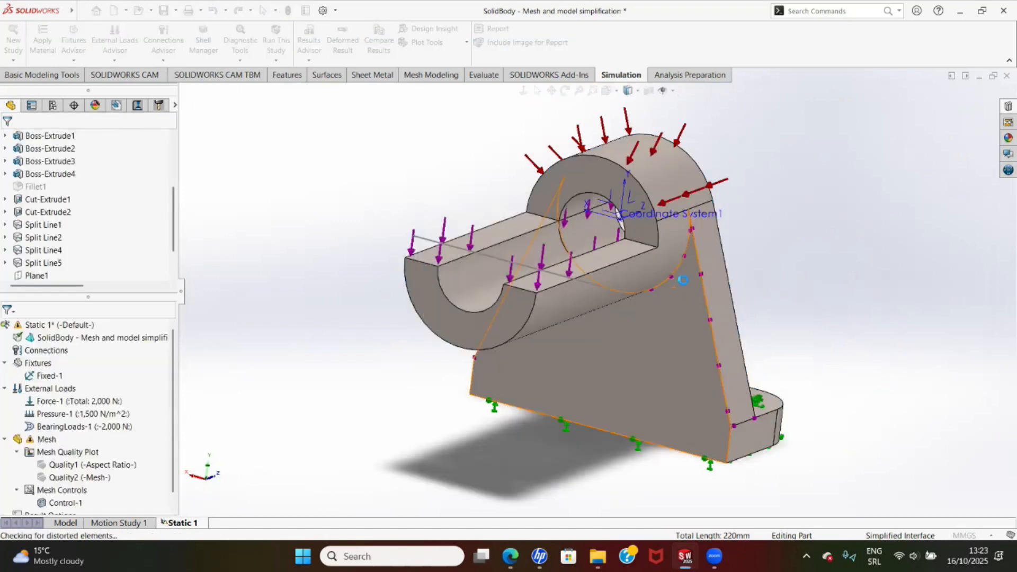
- Check the new mesh's details and examine the aspect ratio plot around the base hole and over the whole bracket
right_click(33, 438)
click(71, 318)
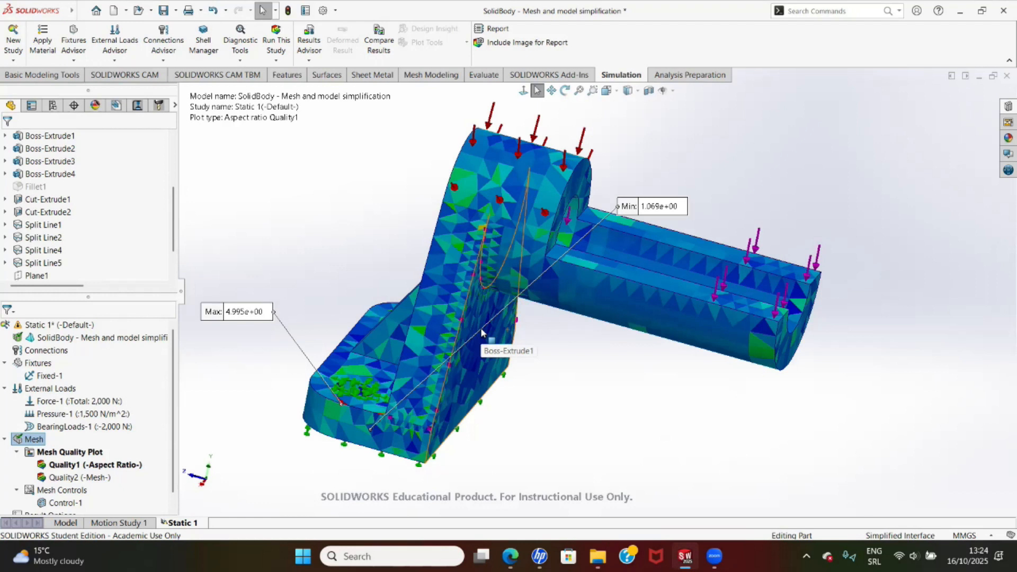
scroll(435, 366, down, 4)
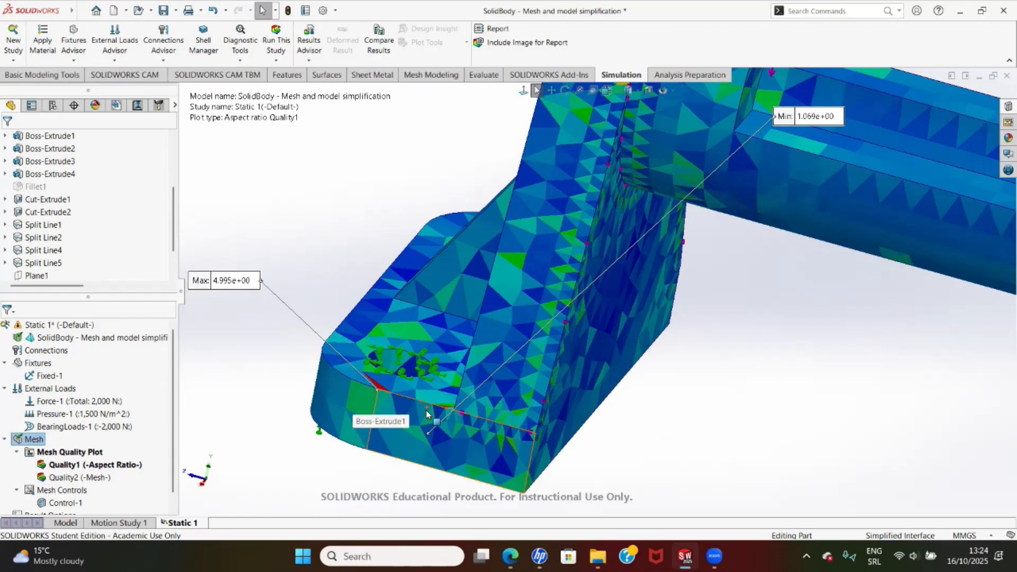
scroll(632, 291, up, 5)
middle_drag(631, 292, 596, 328)
scroll(553, 180, down, 3)
scroll(735, 228, up, 2)
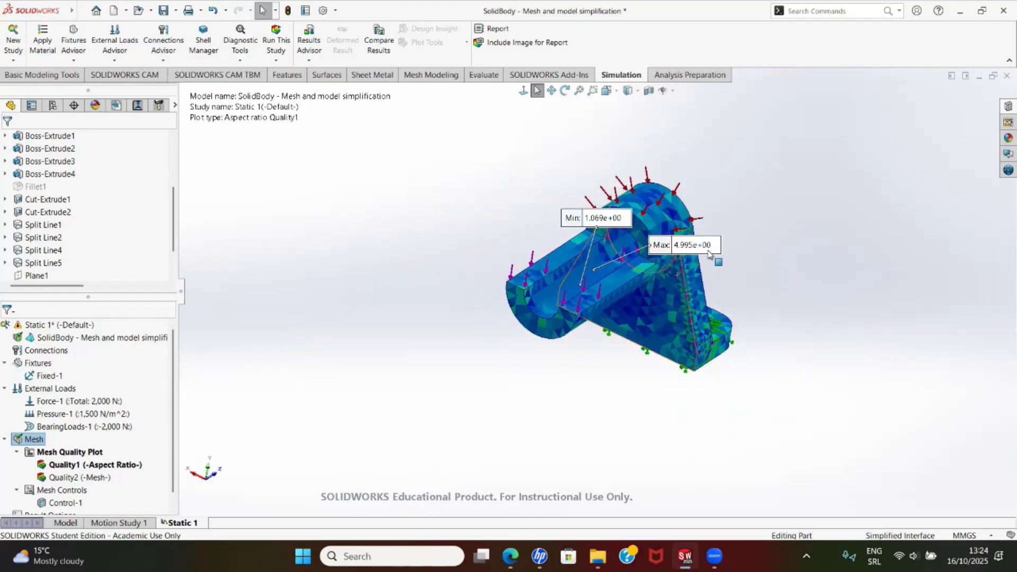
scroll(709, 254, down, 2)
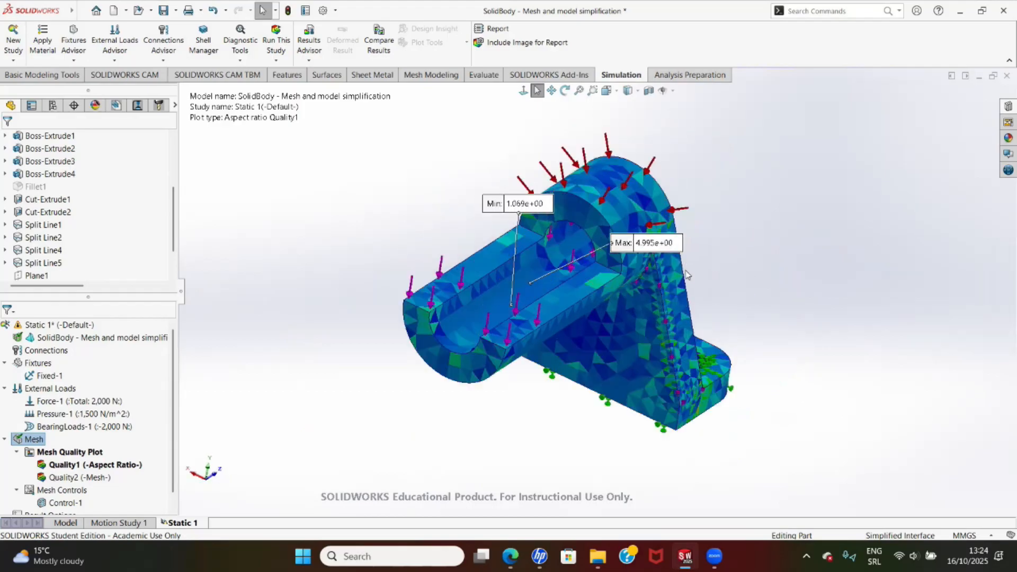